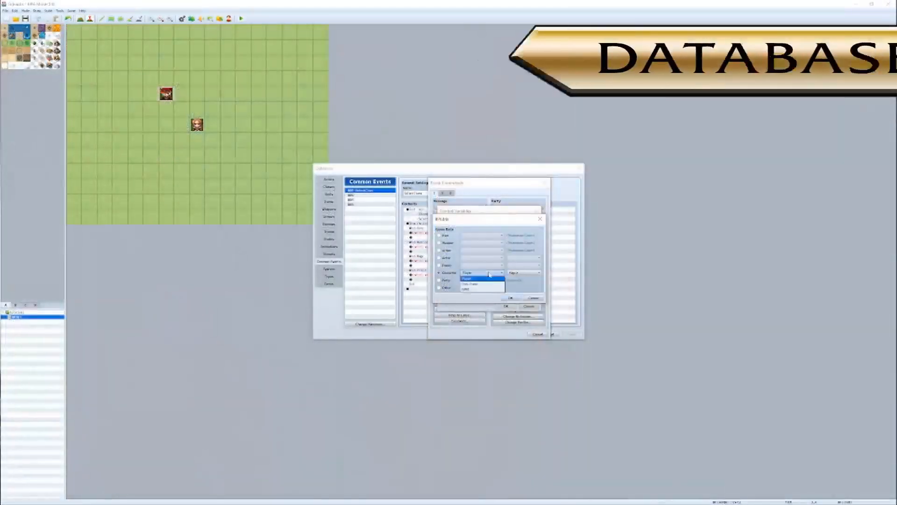
left_click(460, 255)
left_click(529, 307)
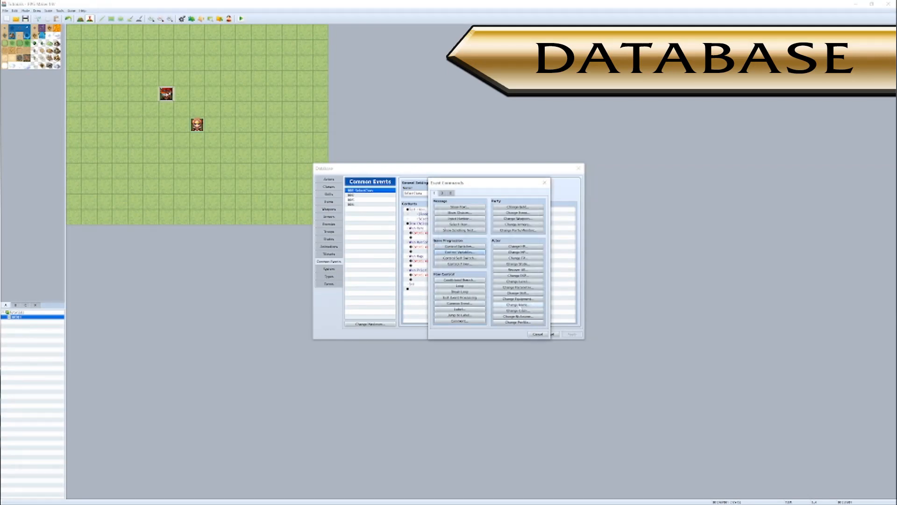
left_click(538, 334)
double_click(412, 238)
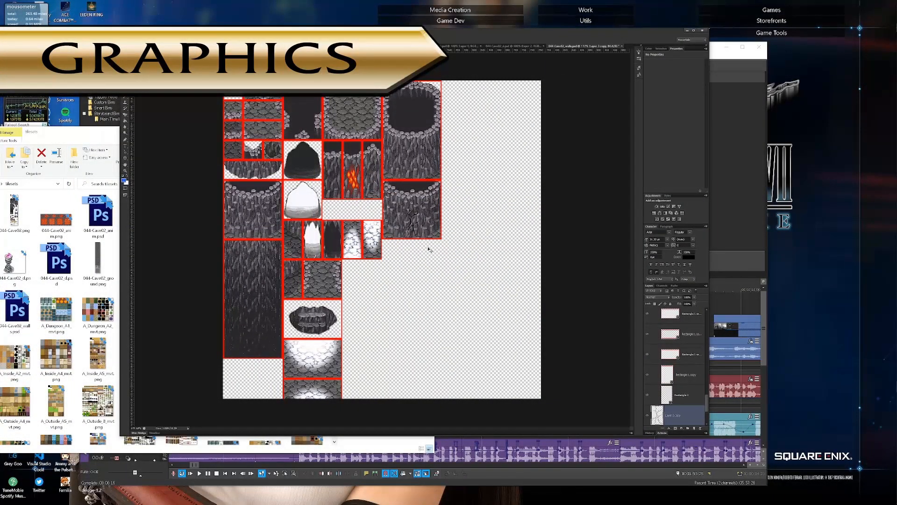
key("ctrl+j")
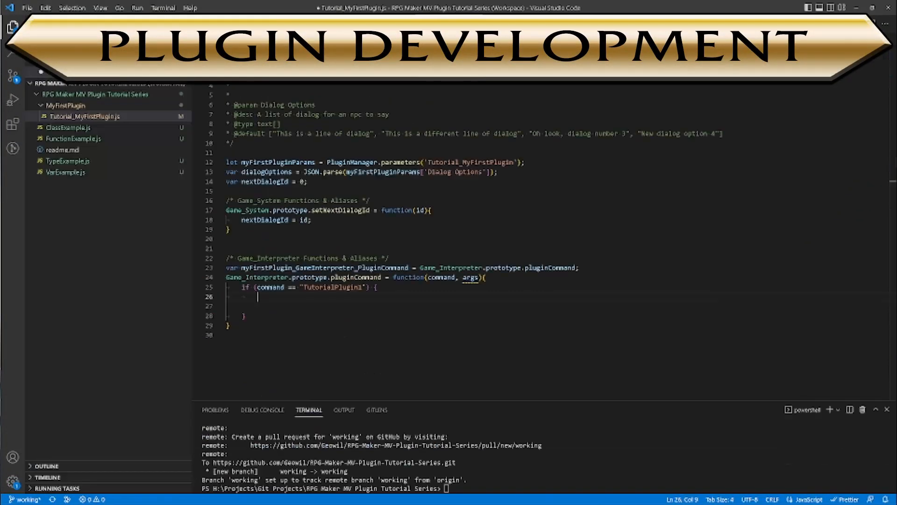
- Inside the "TutorialPlugin1" command check, declare an empty string variable argumentString and begin a for loop using let arg of
key("End")
key("Return")
type("let argumentString = \"\";")
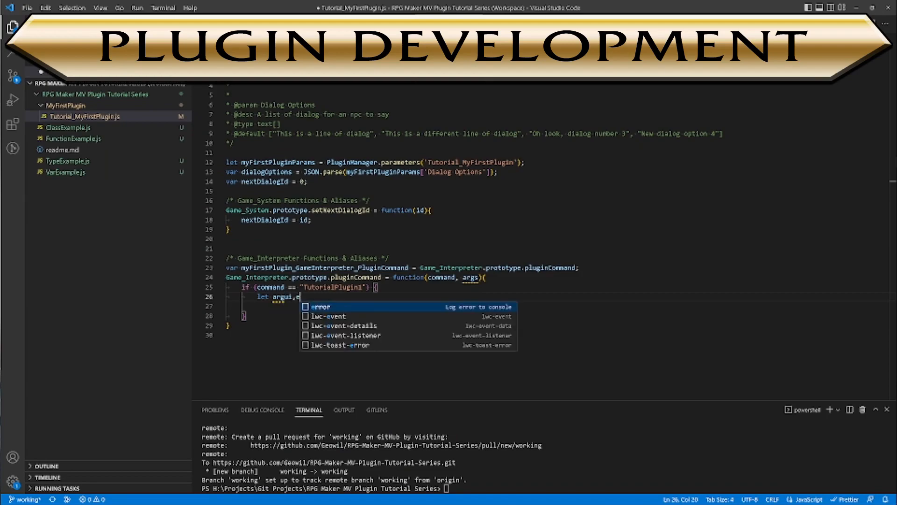
key("Return")
type("for (let arg of ar")
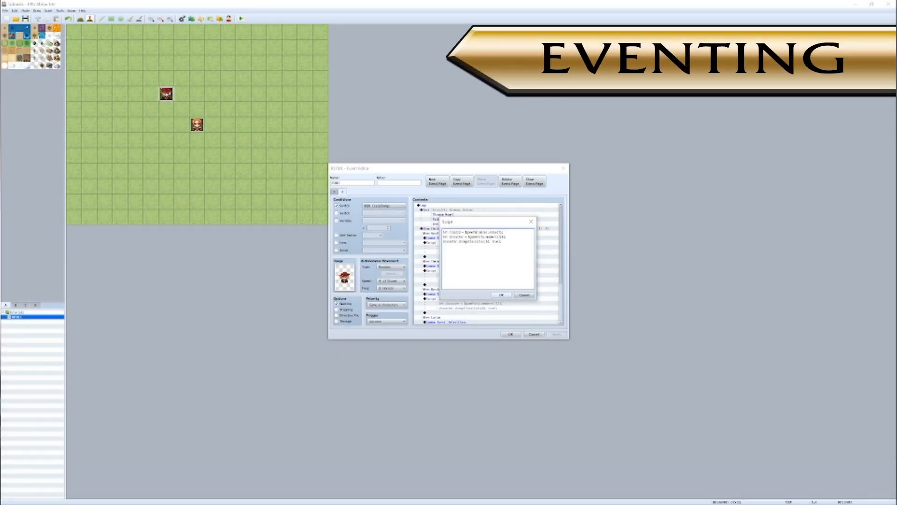
left_click(501, 294)
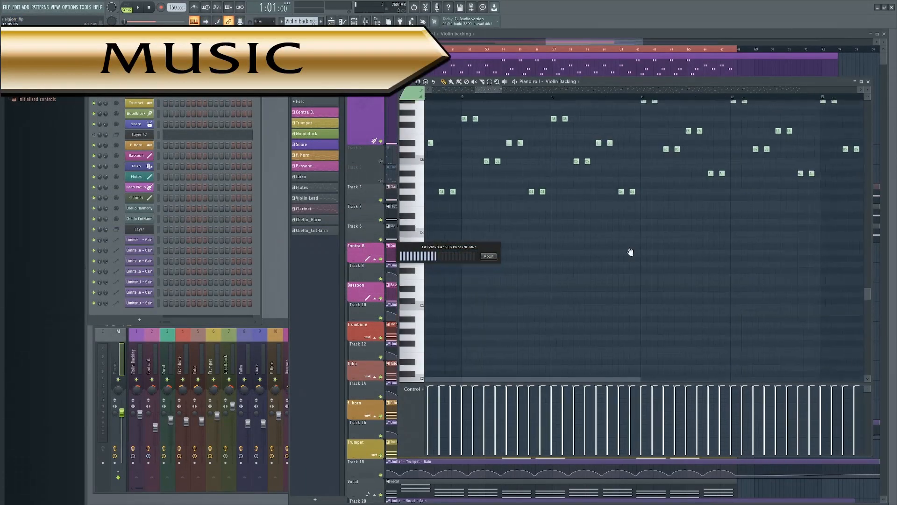
middle_click_drag(631, 253, 631, 259)
left_click_drag(494, 90, 763, 95)
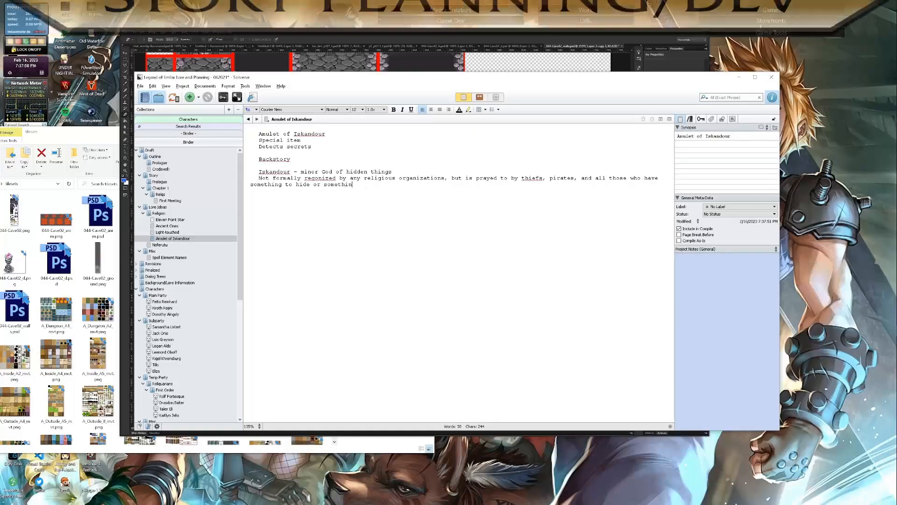
- Finish the Amulet of Iskandour sentence with "something to find." and start a paragraph reading "Iskandour was said to have hidden a power"
type("g to find.")
key("Return")
key("Return")
type("Iskandour ")
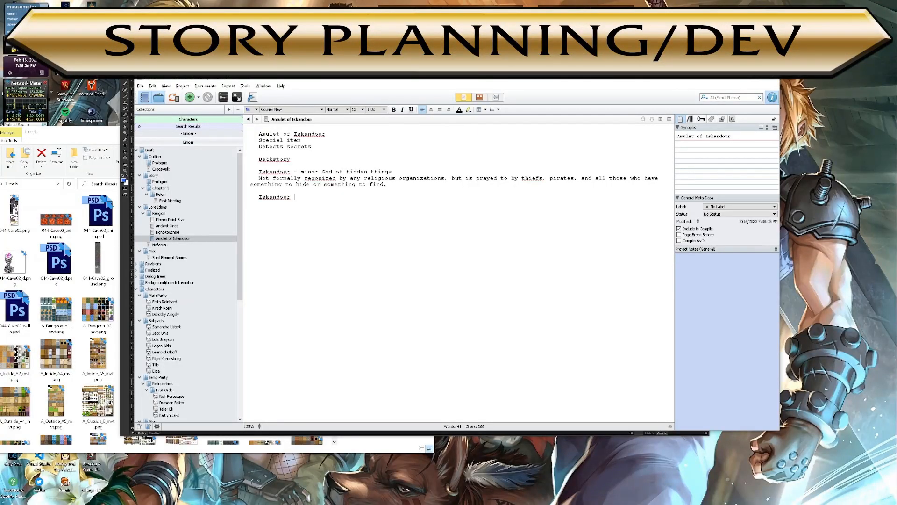
type("was said to have hidden a power")
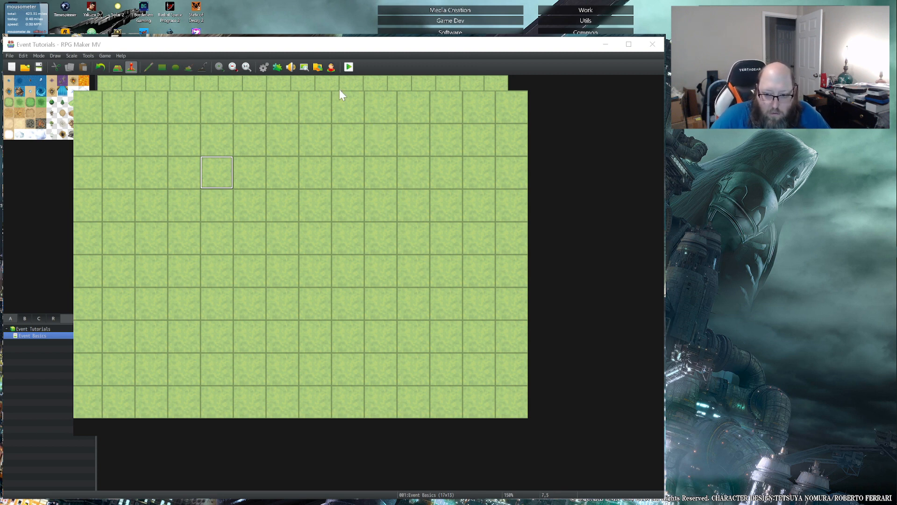
- Create an event on map tile 4,2 of the Event Basics map and name it "Jenny"
left_click(295, 225)
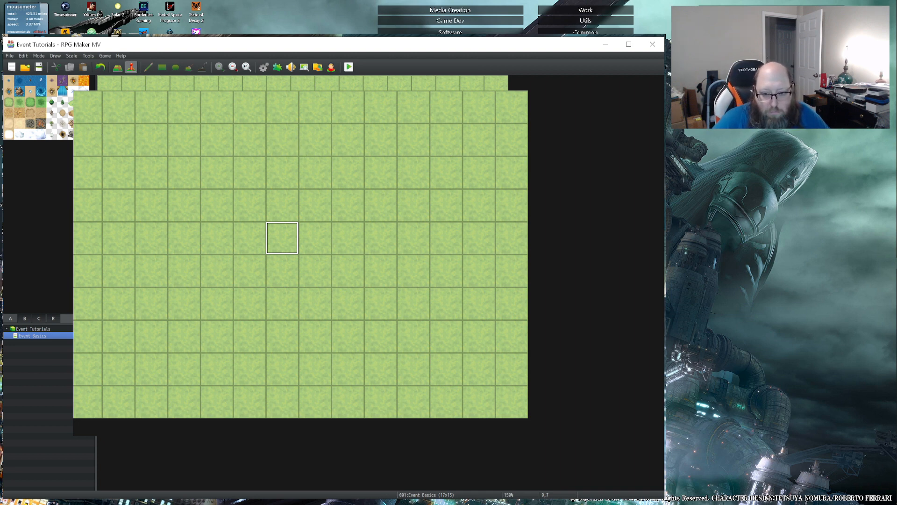
left_click(143, 148)
double_click(249, 107)
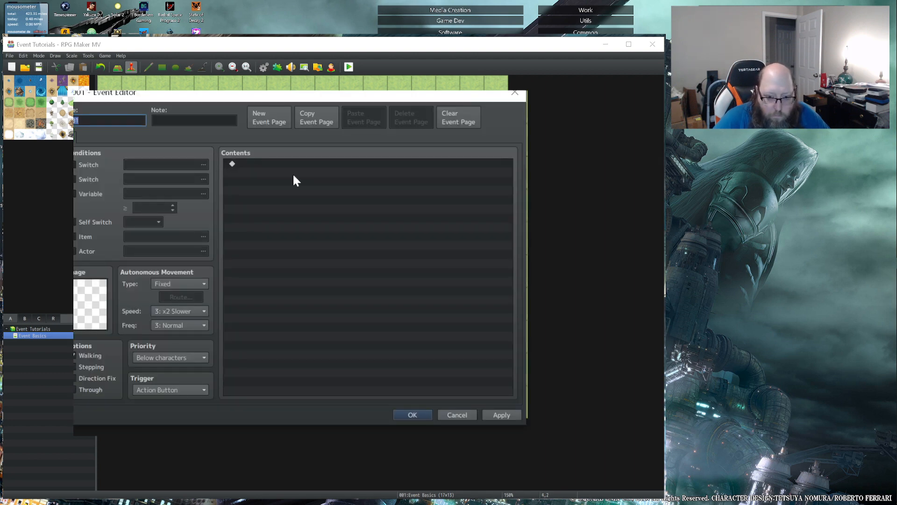
left_click_drag(185, 102, 202, 111)
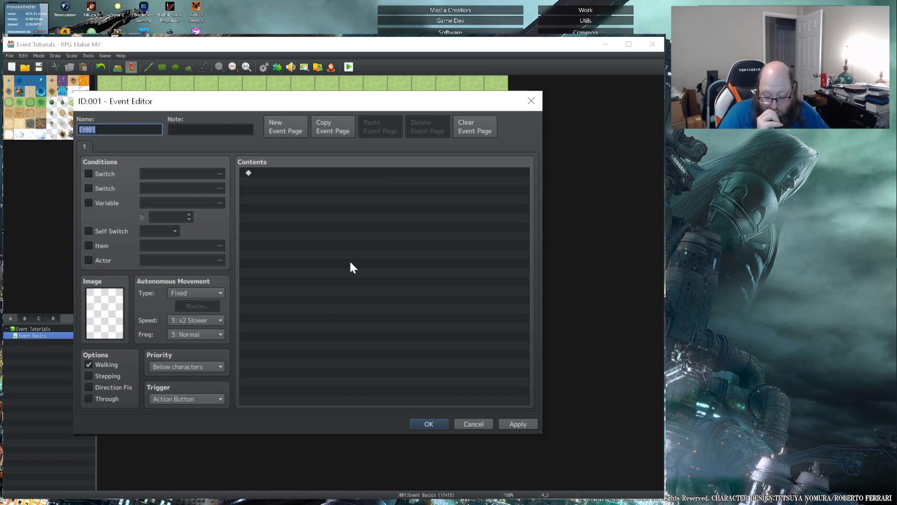
key("BackSpace")
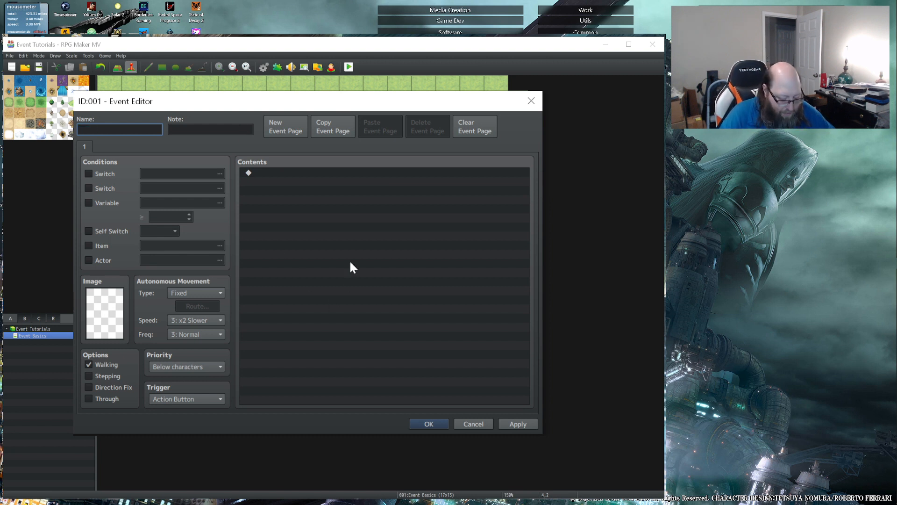
type("Jenny")
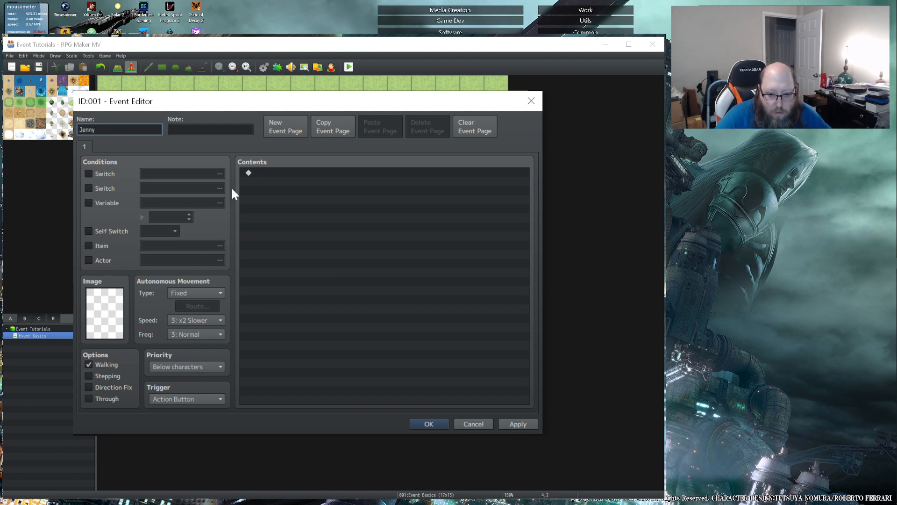
- Set the event's image to the front-facing fourth character in the first row of the Actor1 sheet
left_click(98, 300)
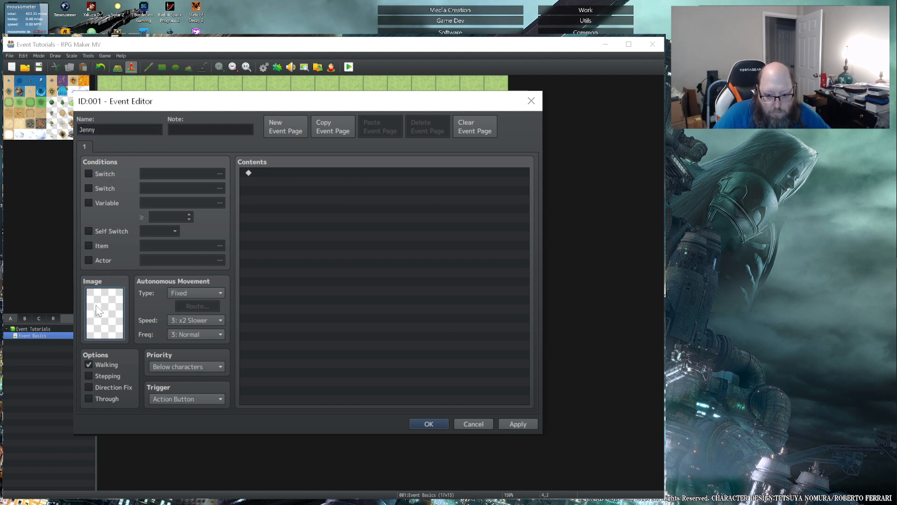
double_click(98, 310)
left_click(170, 187)
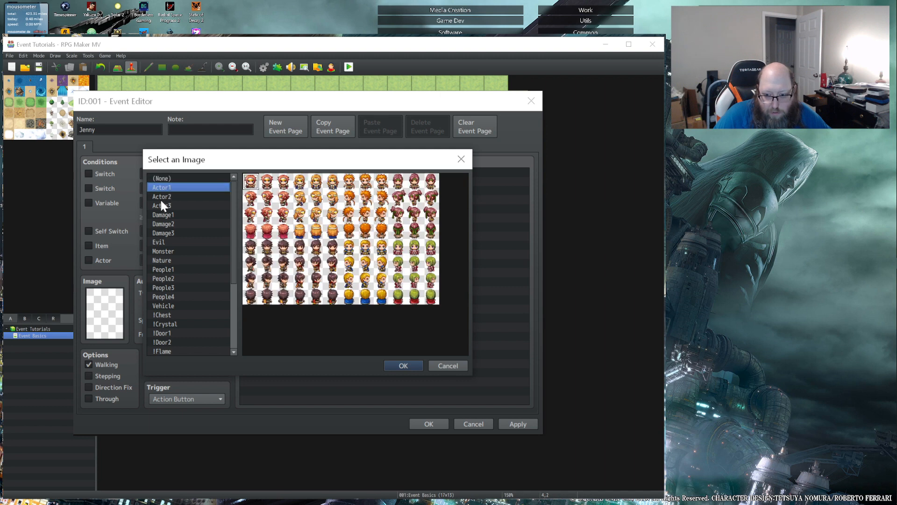
left_click(414, 182)
left_click(403, 366)
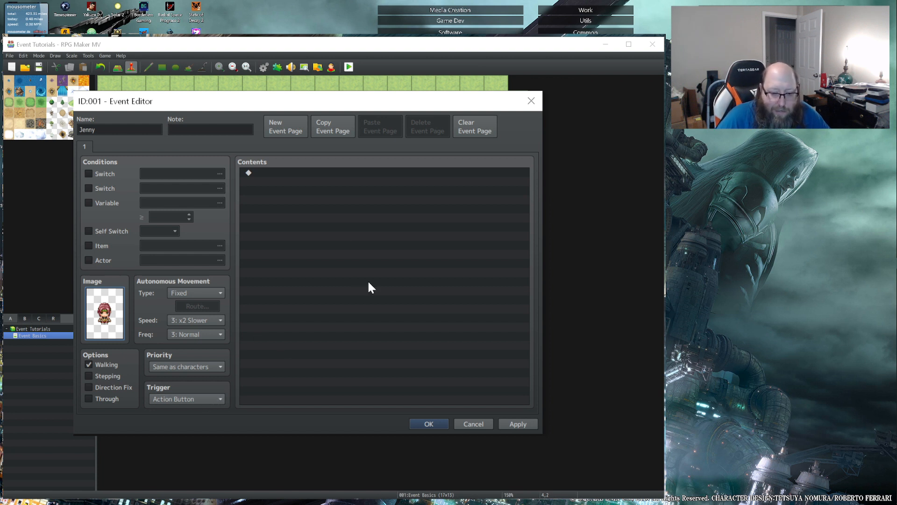
- Turn the event's Through option on and off again while reviewing the available trigger choices
left_click(186, 399)
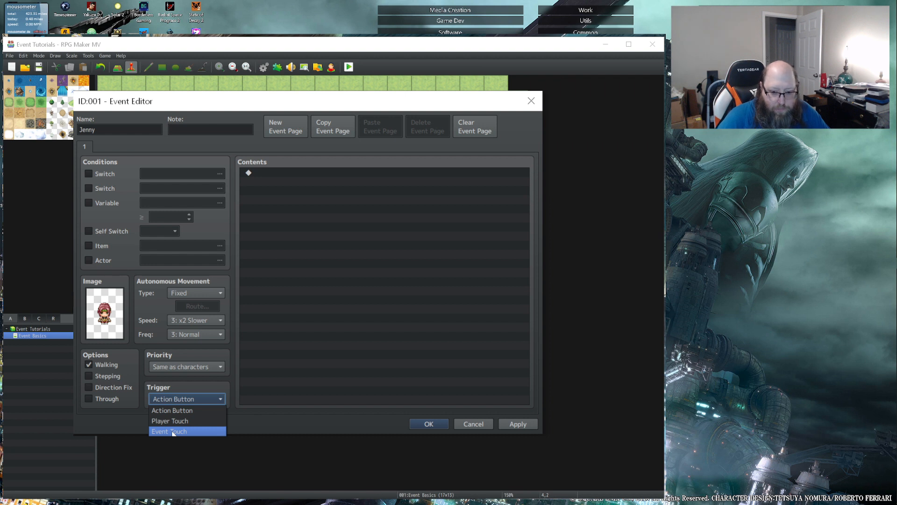
left_click(89, 398)
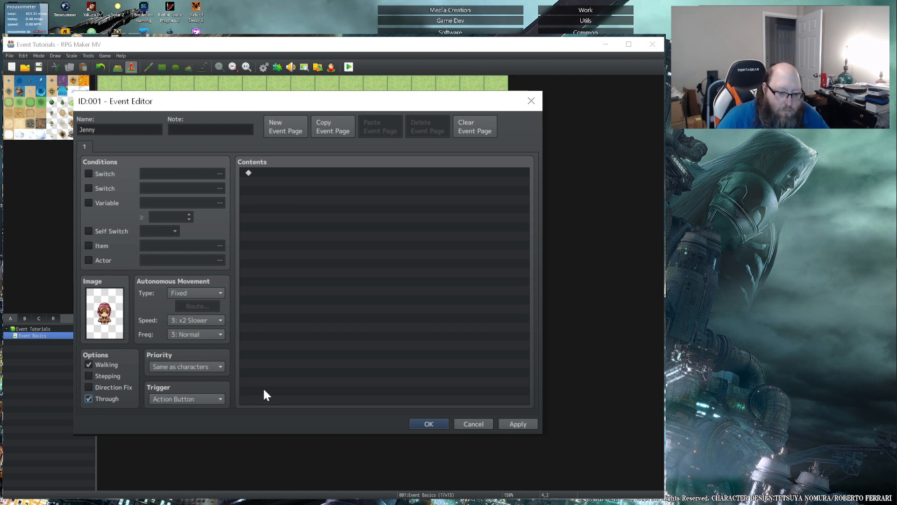
left_click(208, 400)
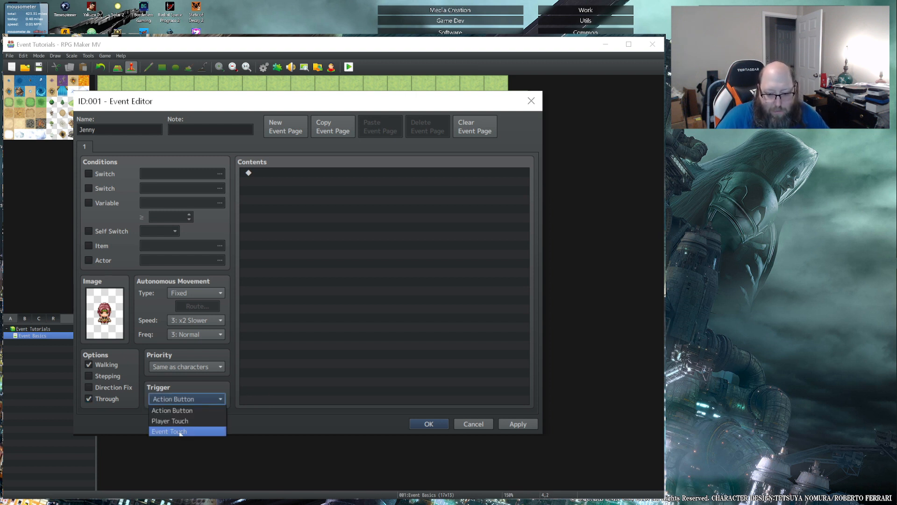
left_click(111, 399)
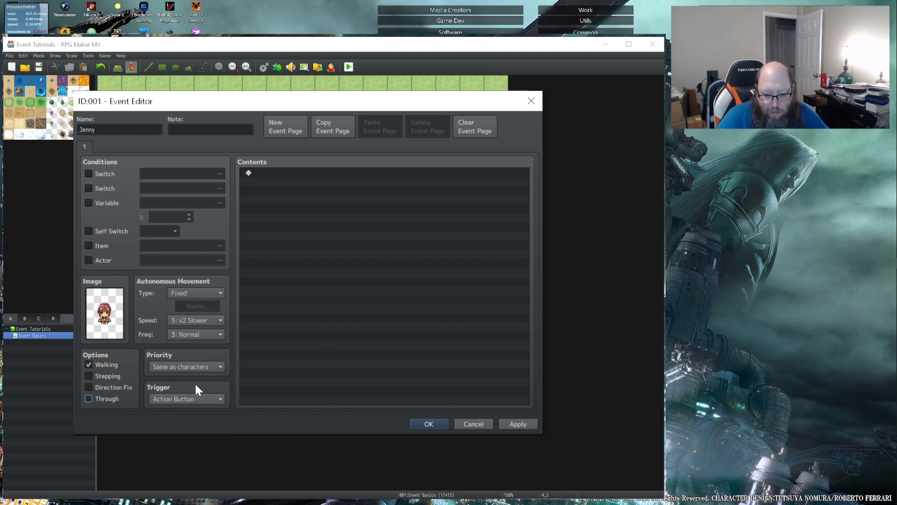
- Set the event's priority to Above characters and its trigger to Event Touch
left_click(209, 369)
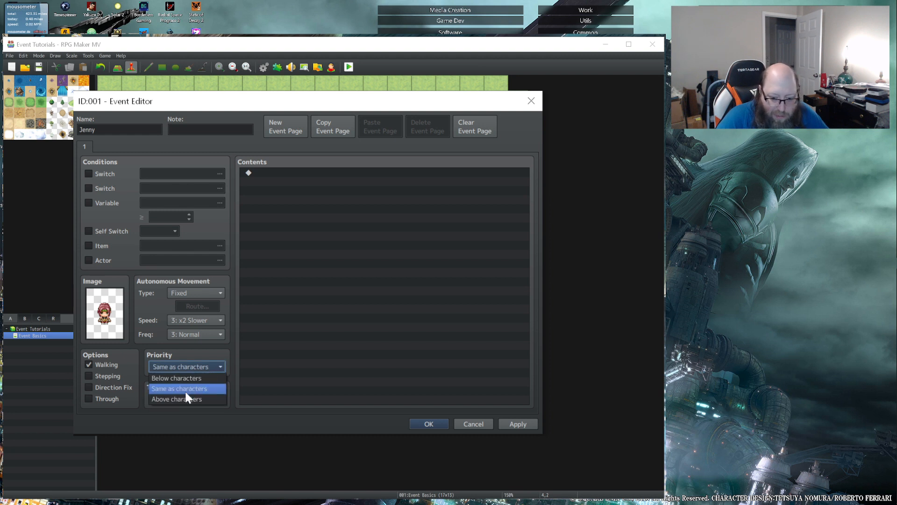
left_click(183, 399)
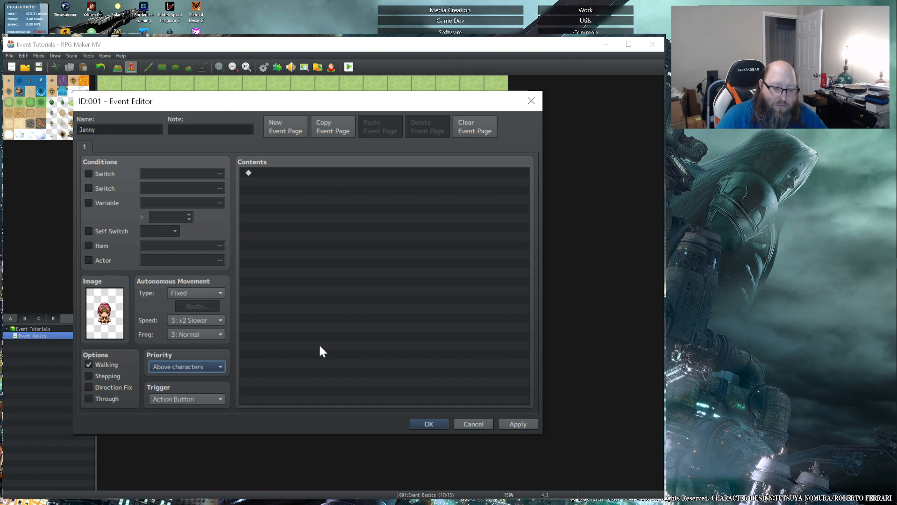
left_click(184, 399)
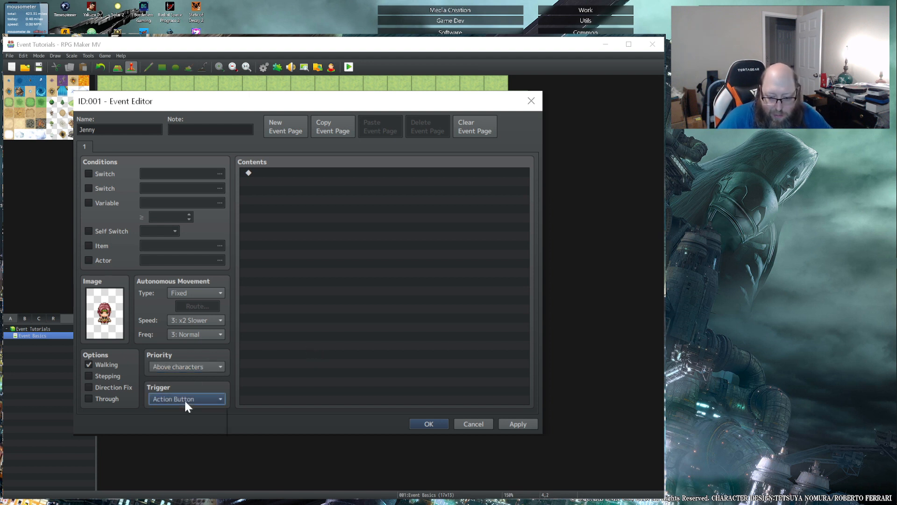
left_click(177, 430)
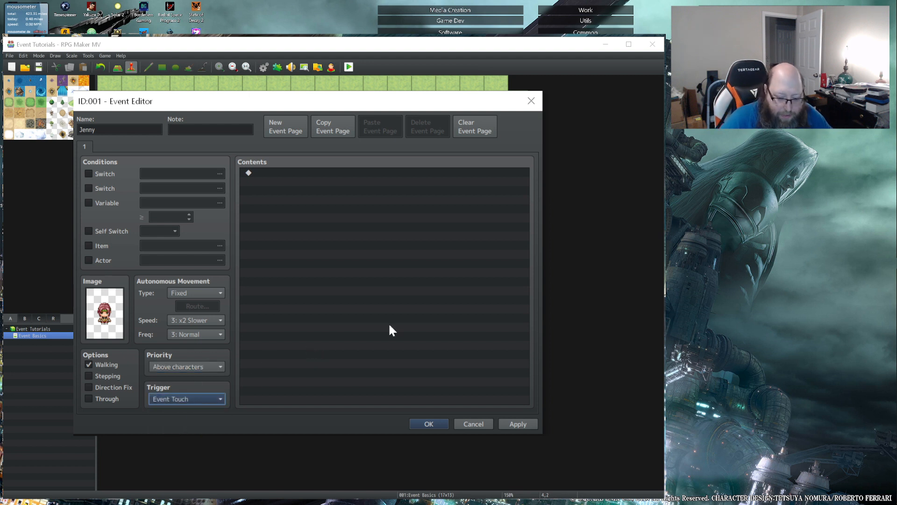
- Set the event's priority to Same as characters
left_click(355, 349)
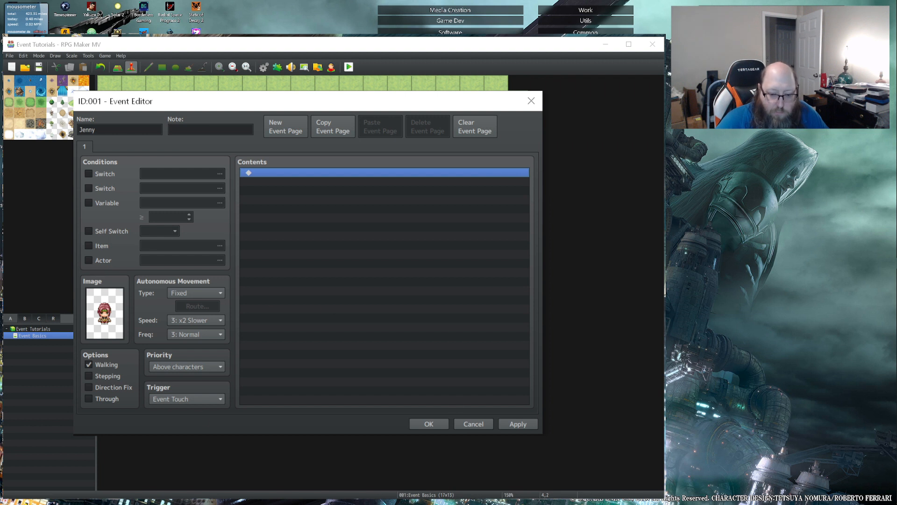
left_click(164, 366)
left_click(179, 389)
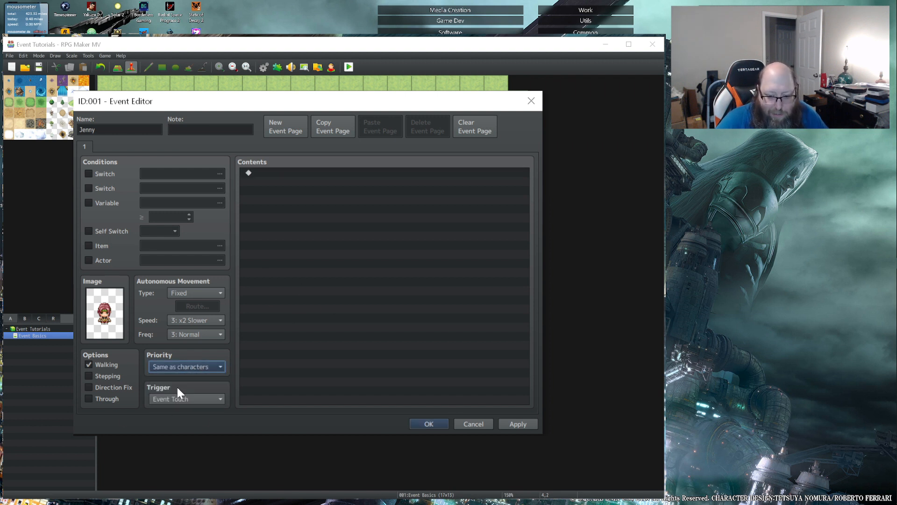
- Try the Autorun and Parallel triggers, and set the event's trigger to Action Button
left_click(194, 399)
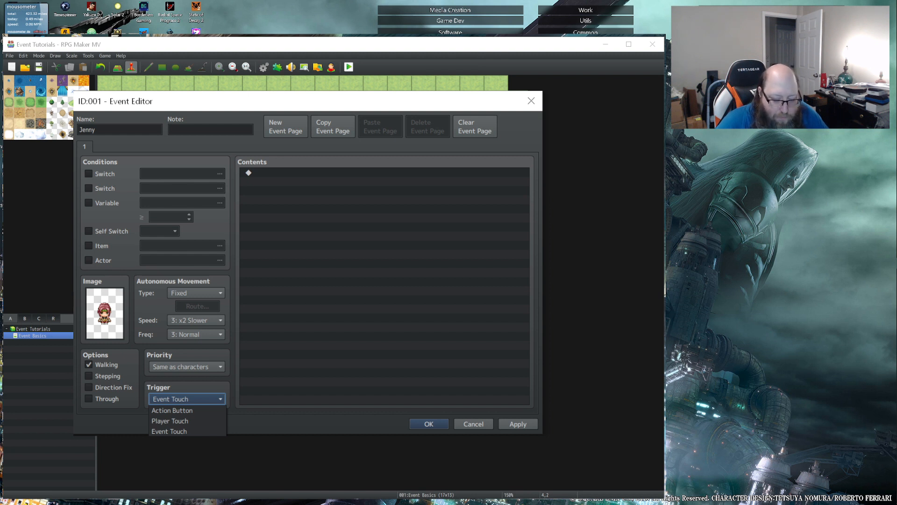
left_click(181, 441)
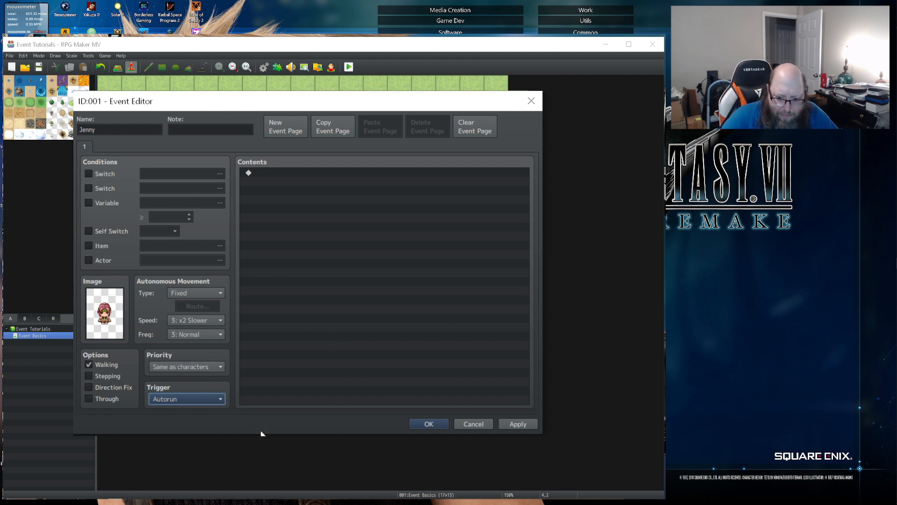
left_click(198, 399)
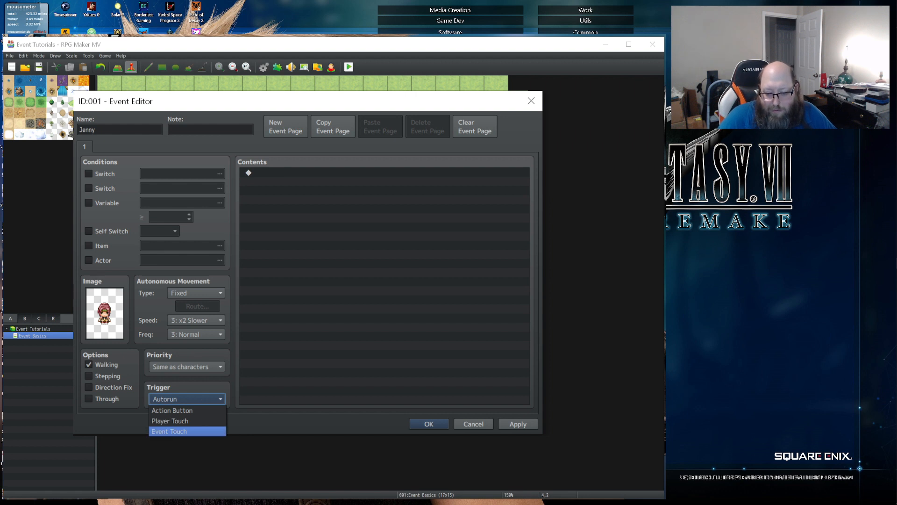
left_click(204, 452)
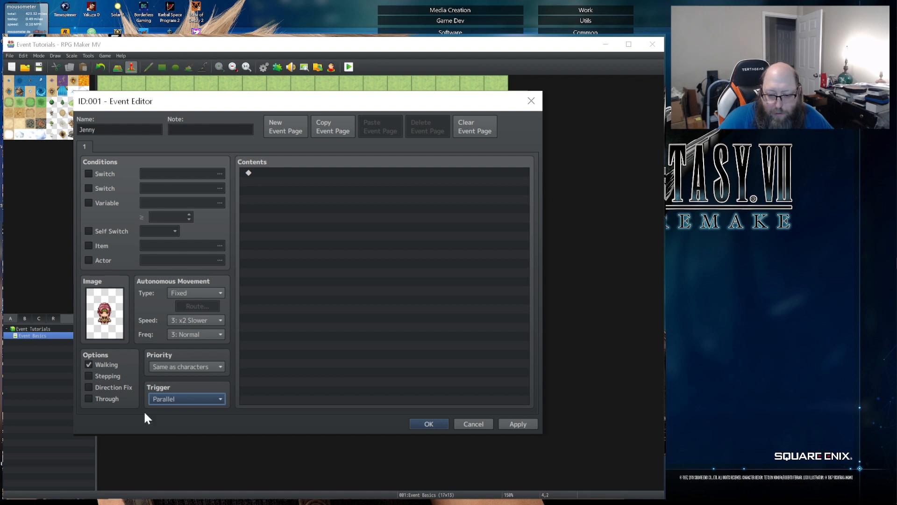
left_click(179, 403)
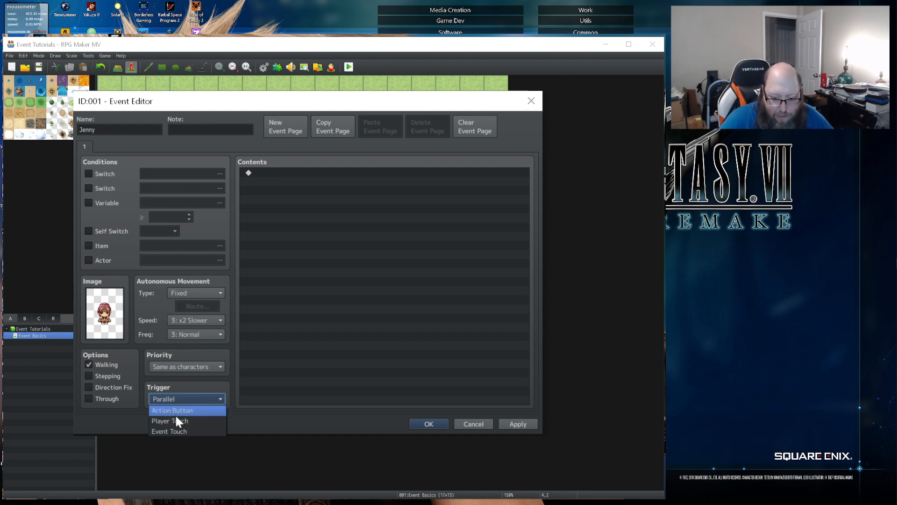
left_click(178, 415)
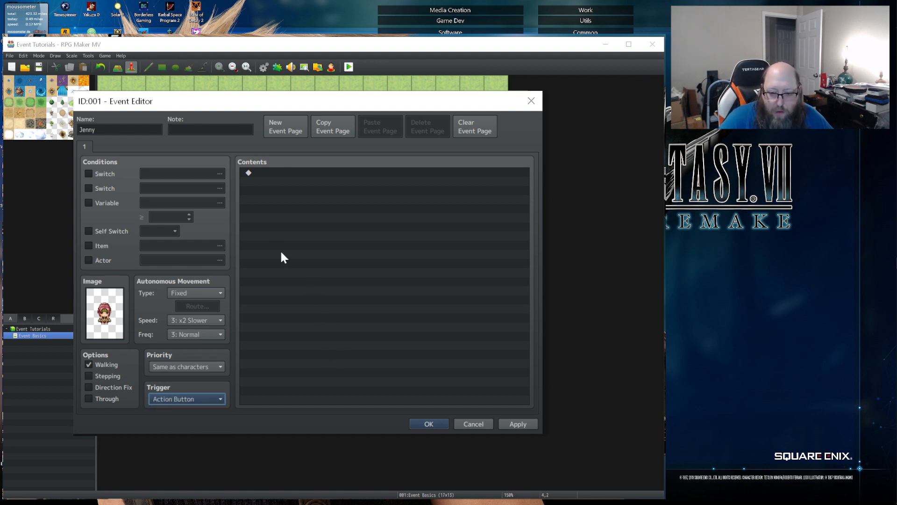
- Add a Show Text command to the Jenny event, using the red-haired woman with the green headband from Actor1 as its face
double_click(270, 173)
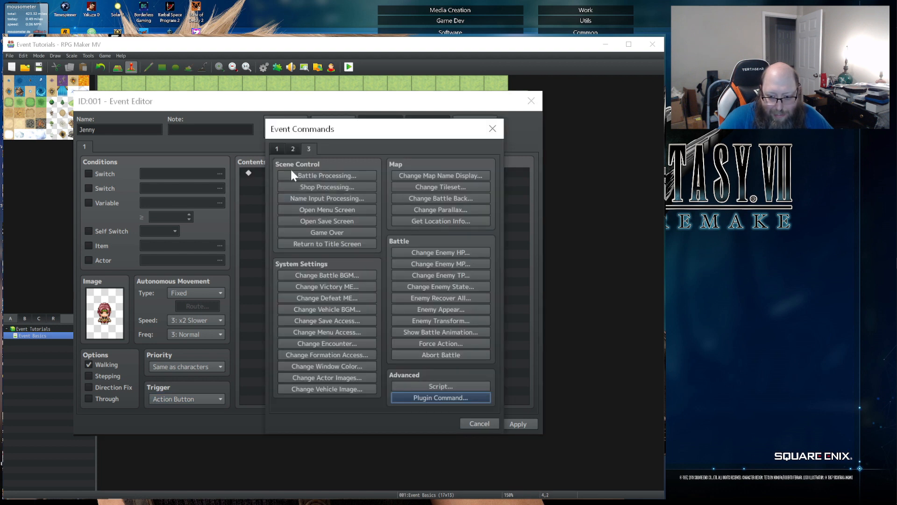
left_click(277, 149)
left_click(300, 176)
double_click(285, 270)
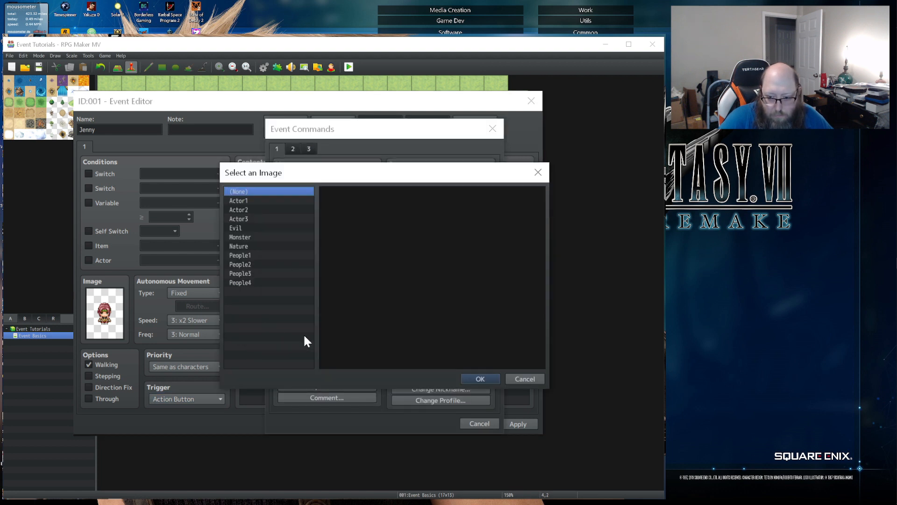
left_click(239, 200)
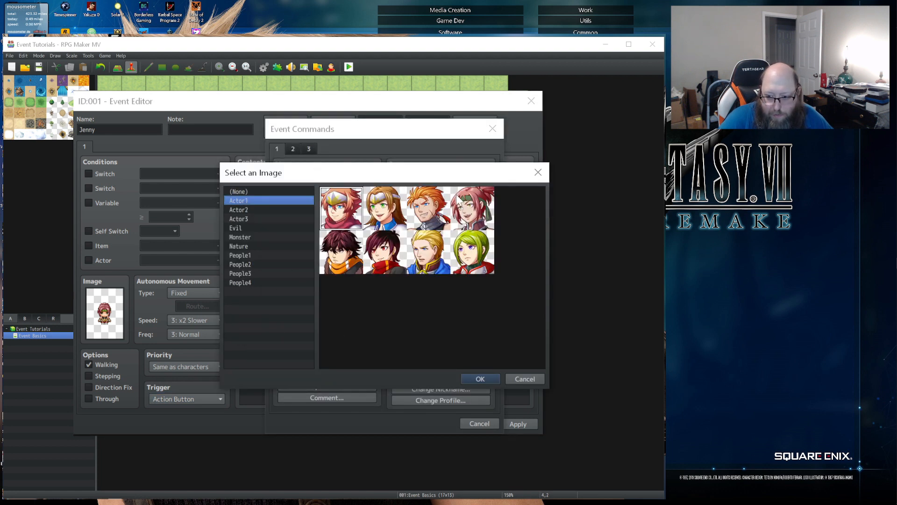
double_click(451, 204)
left_click(411, 265)
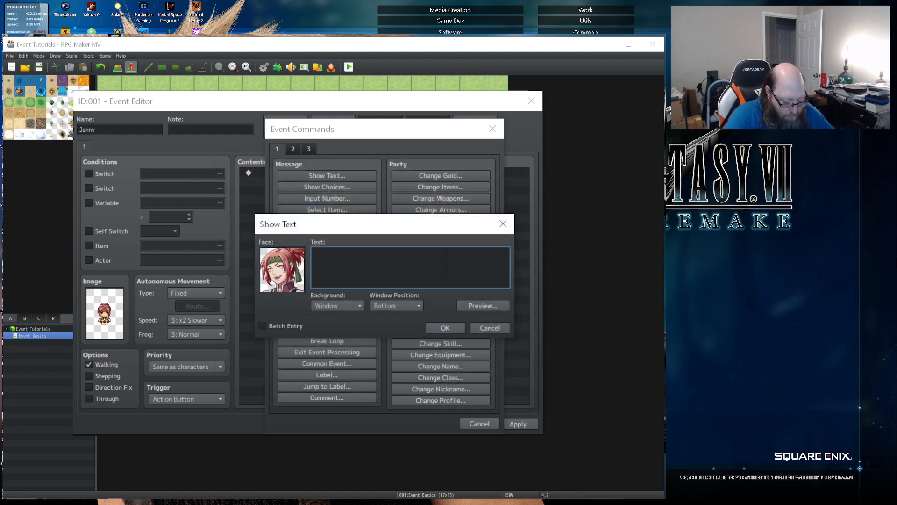
- Enter "Hey Harold!" as the message text, then apply and close the event
type("Hey Harold!")
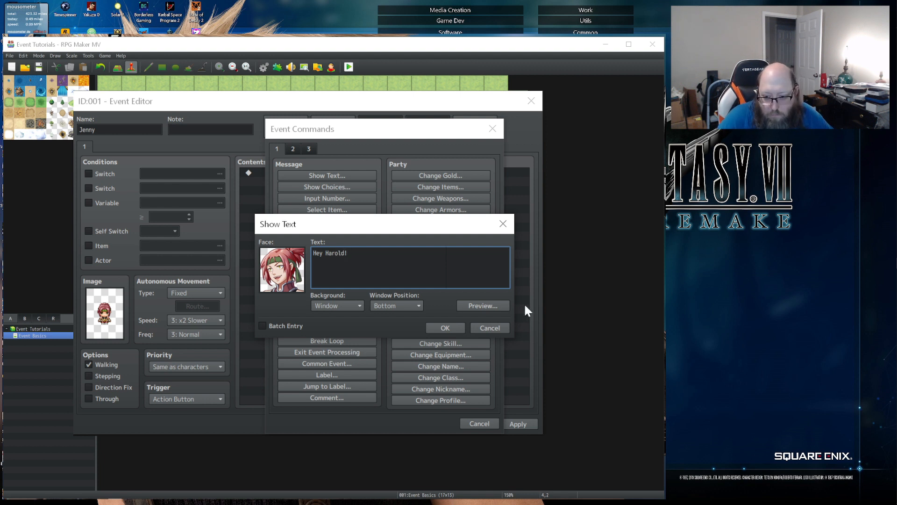
left_click(453, 324)
left_click(519, 424)
left_click(439, 423)
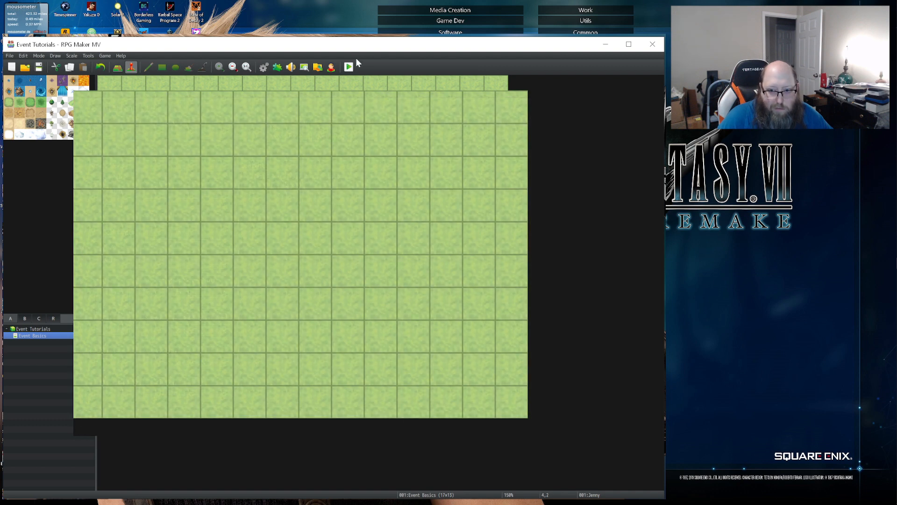
- In the database's system settings, lower the Theme6 title music volume to 25% and apply the change
left_click(270, 69)
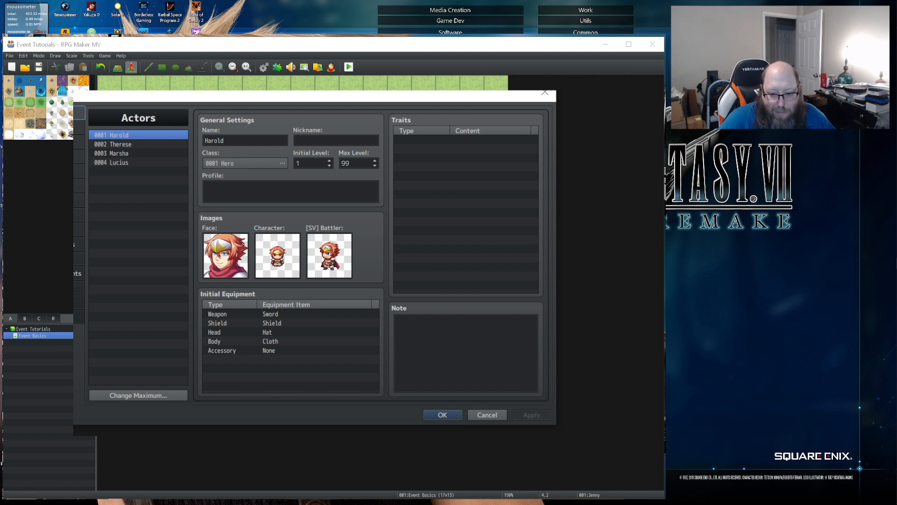
left_click(78, 287)
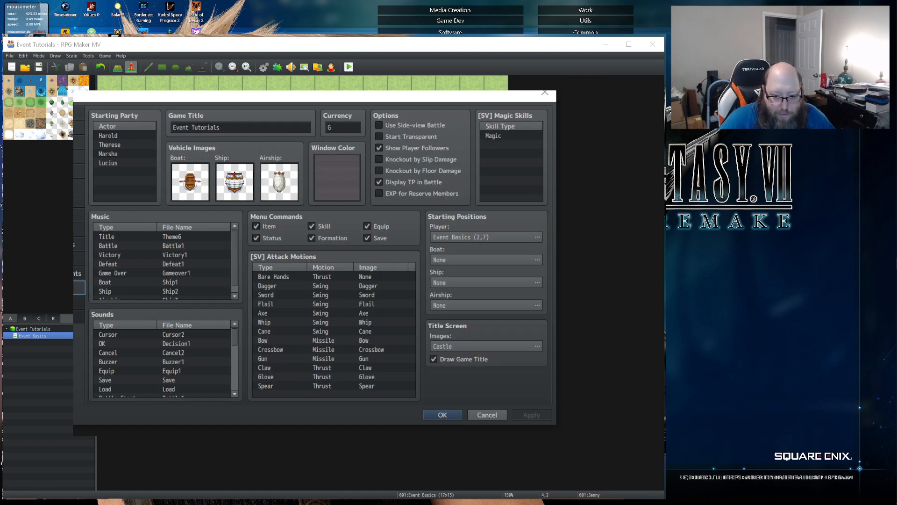
left_click(163, 236)
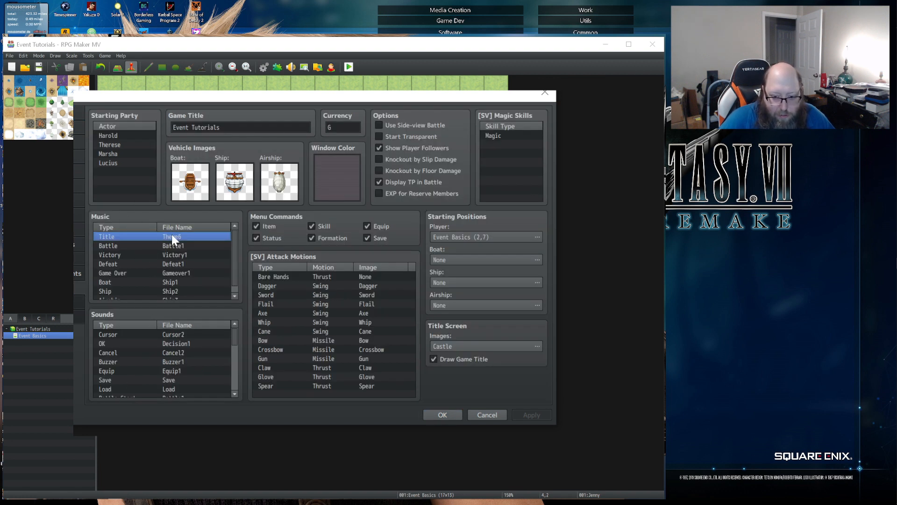
double_click(164, 236)
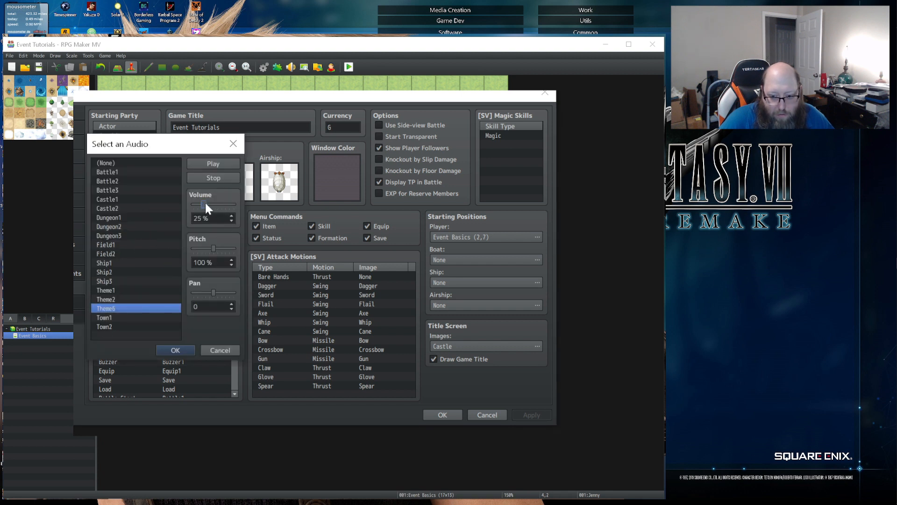
left_click(166, 350)
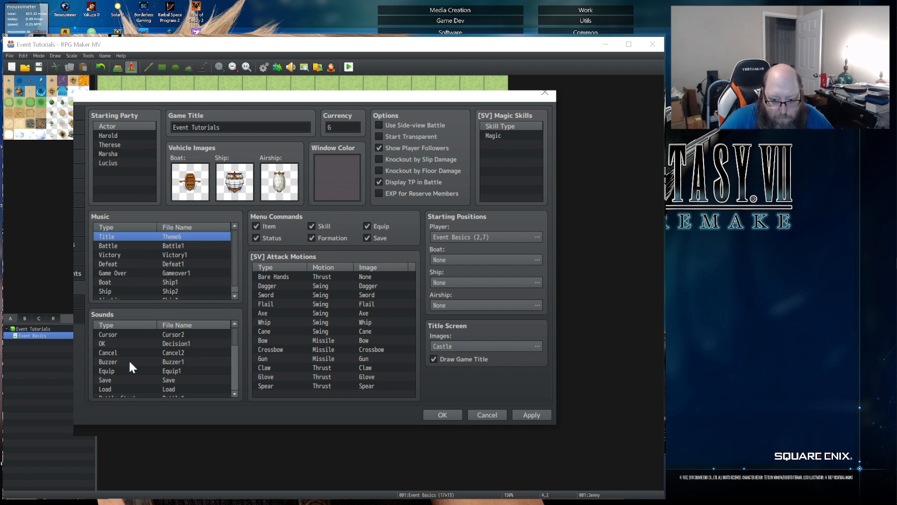
left_click(537, 414)
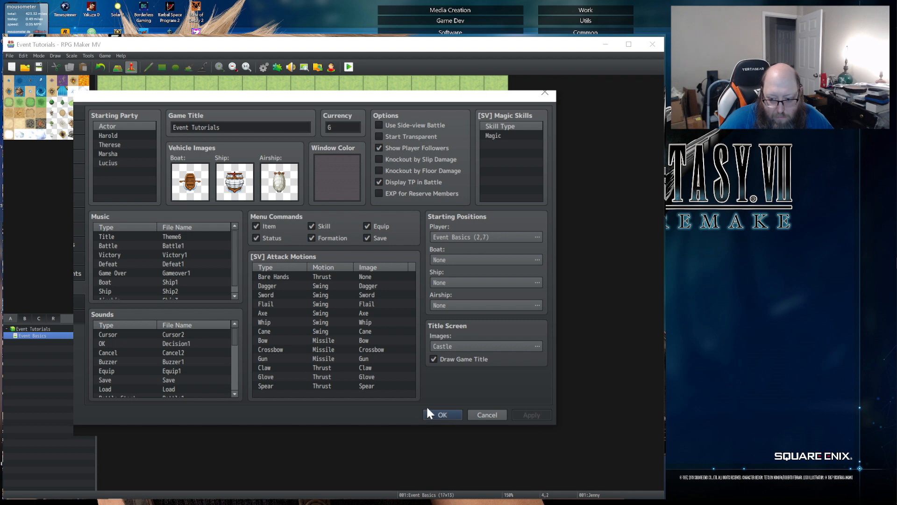
left_click(426, 413)
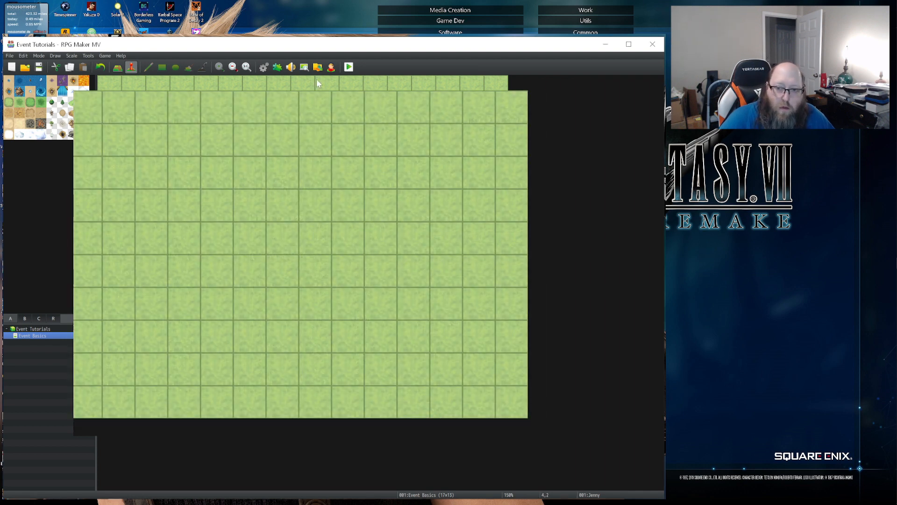
- Start a playtest, saving the changes to the game, and begin a new game
left_click(350, 67)
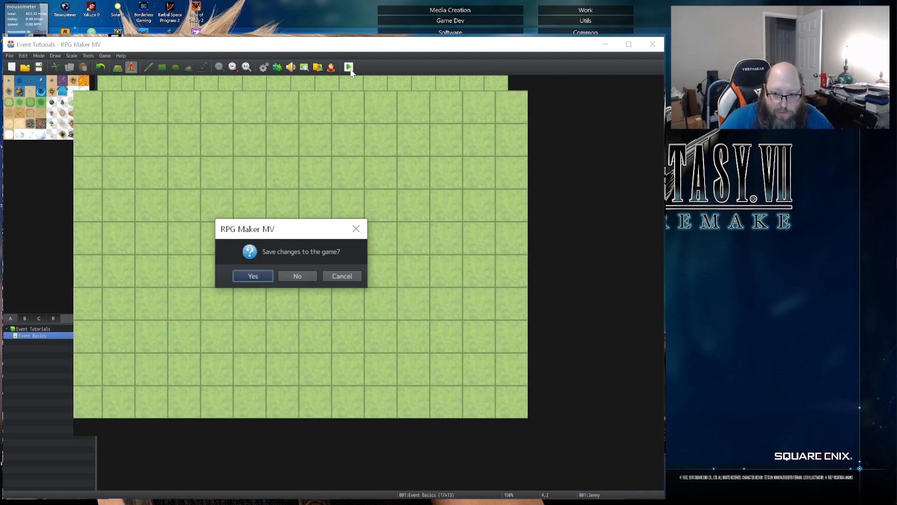
left_click(257, 278)
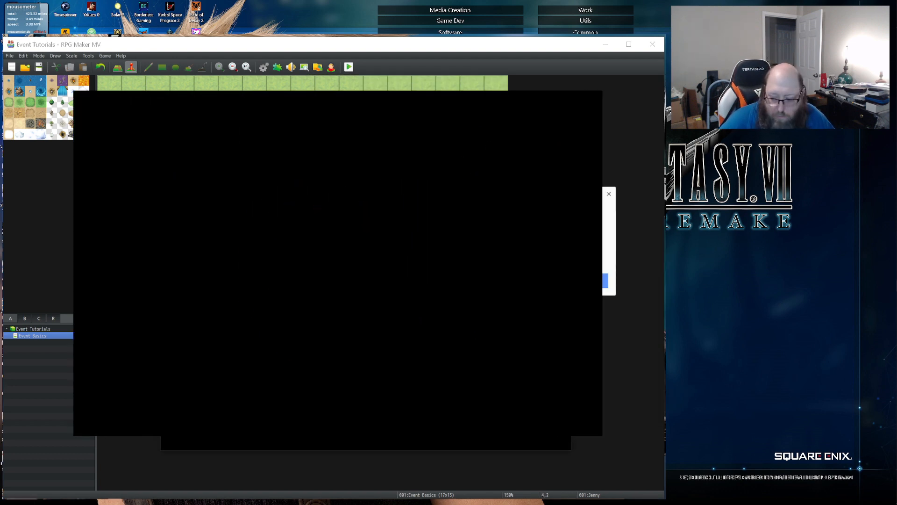
key("Return")
- Walk the party up to Jenny, talk to her and dismiss her message, then close the playtest
key("Right")
key("Right")
key("Up")
key("Up")
key("Up")
key("Up")
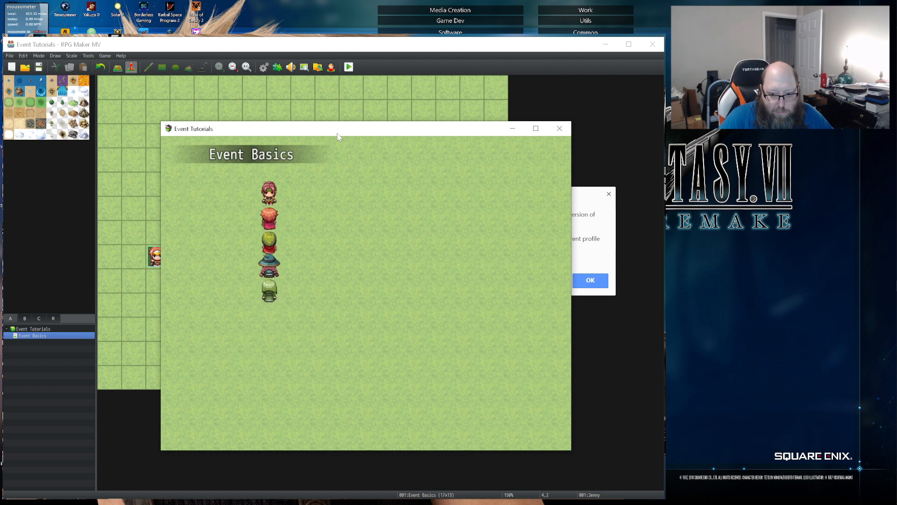
key("Return")
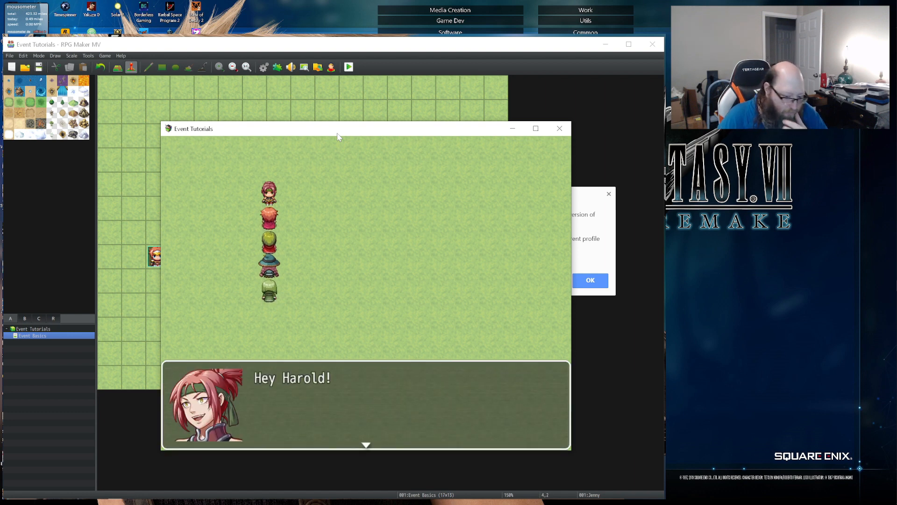
key("Return")
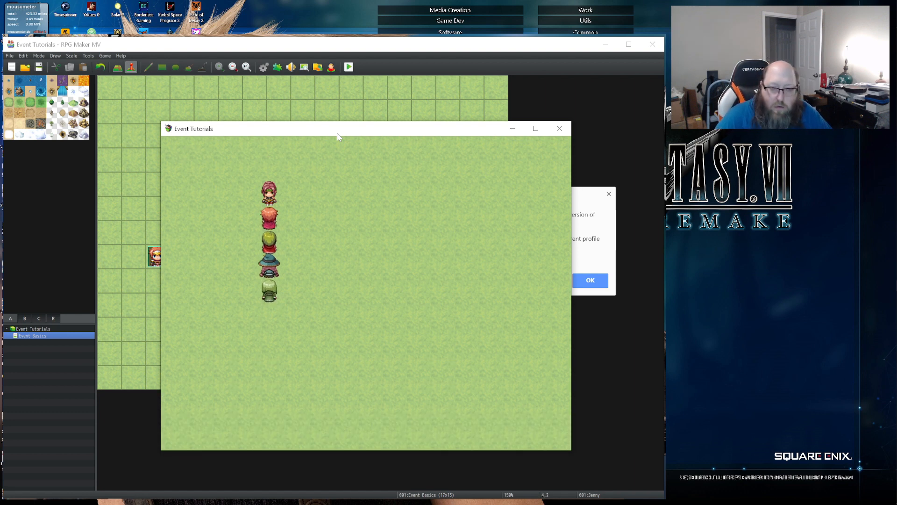
left_click(559, 128)
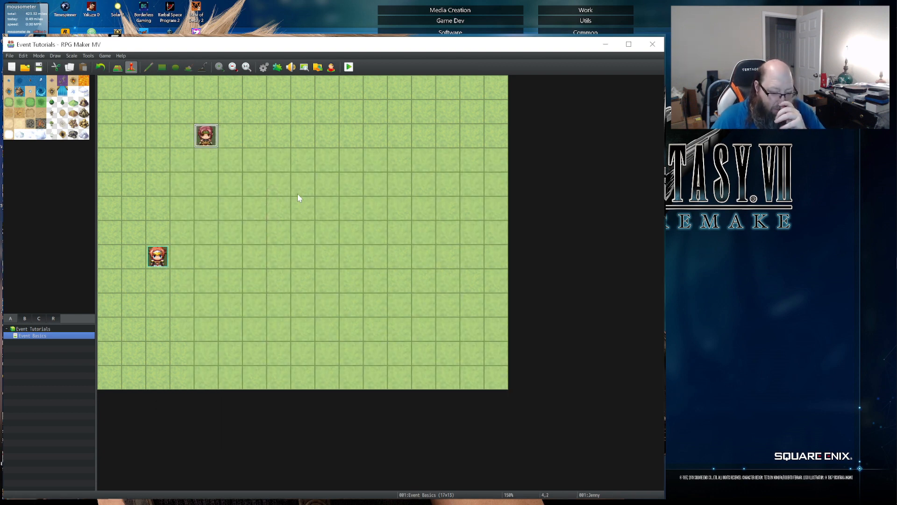
- Create a second event three tiles east of Jenny with the dark-haired man from Actor1 as its image
double_click(278, 135)
double_click(185, 310)
left_click(228, 213)
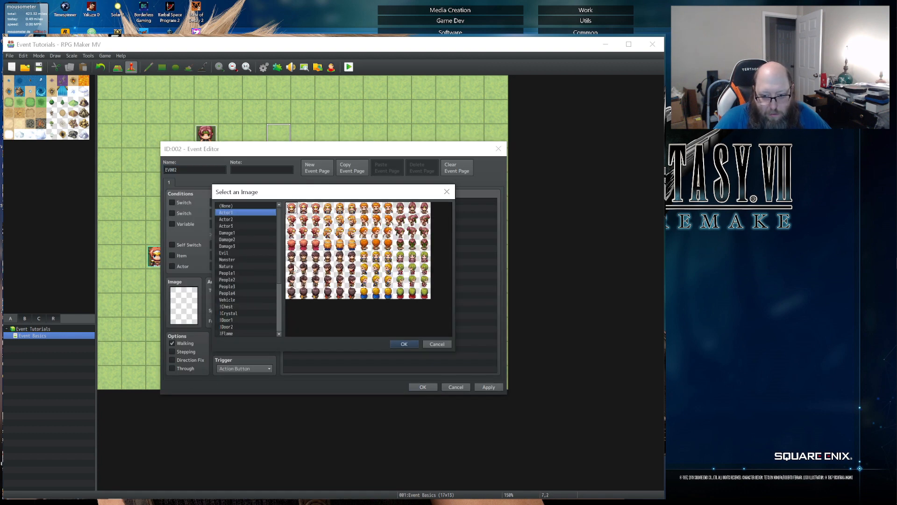
left_click(303, 256)
double_click(303, 257)
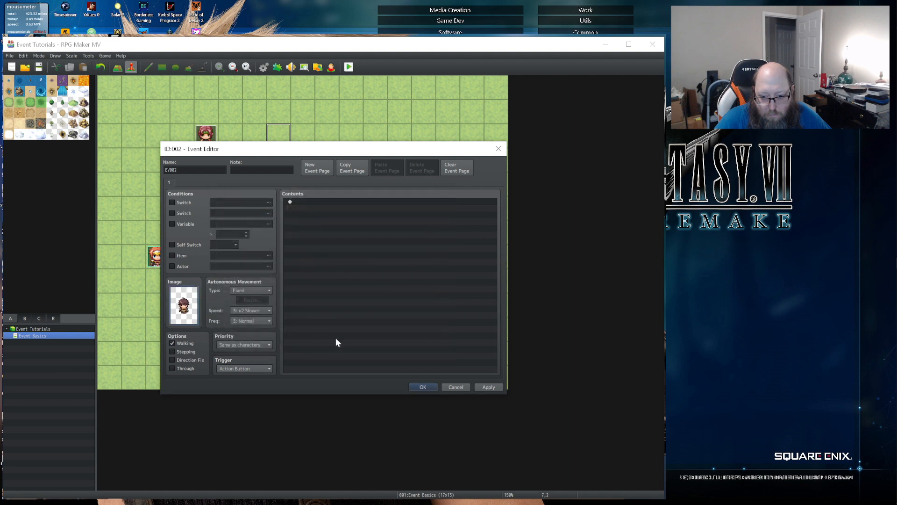
- Set the new event's autonomous movement to Random, speed 4: Normal and frequency 2: Lower, and enable Stepping
left_click(254, 290)
left_click(234, 302)
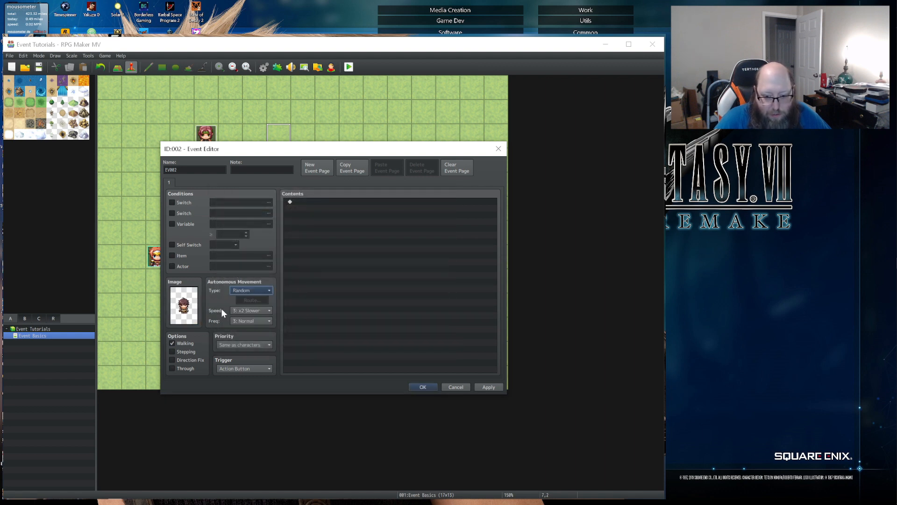
left_click(254, 307)
left_click(243, 340)
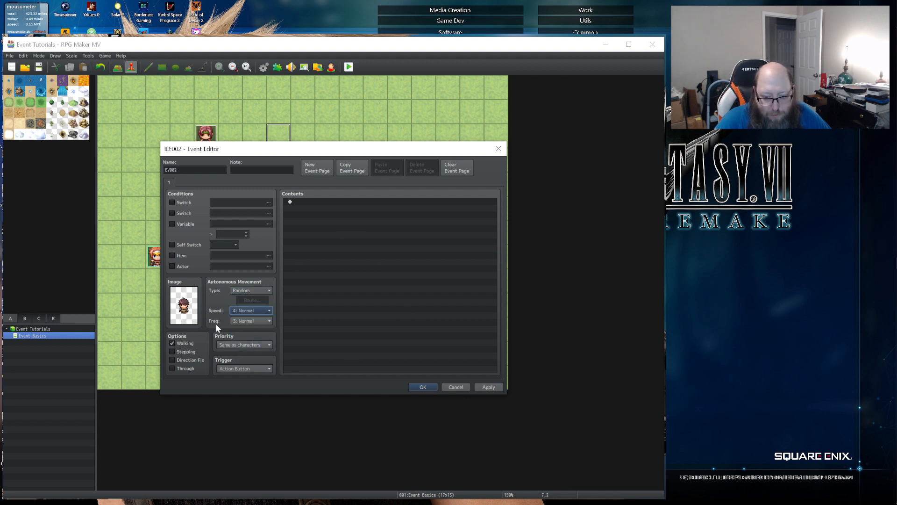
left_click(246, 320)
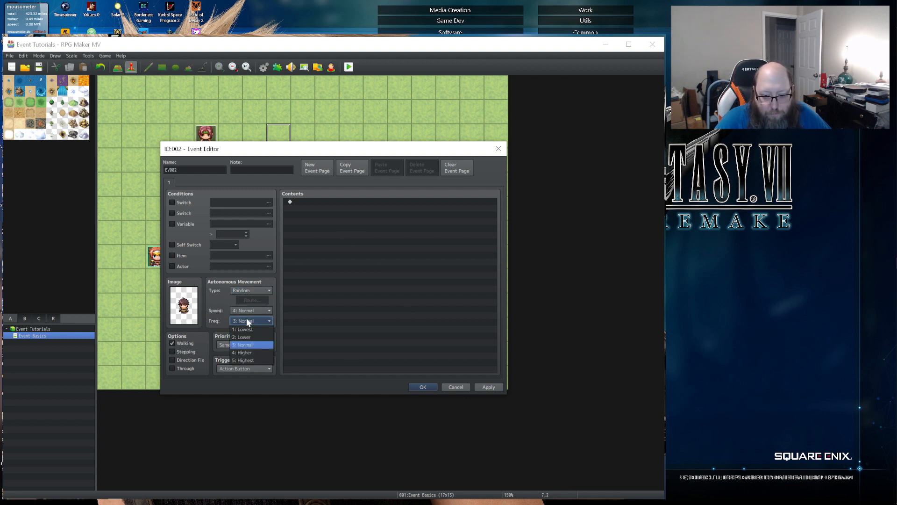
left_click(240, 336)
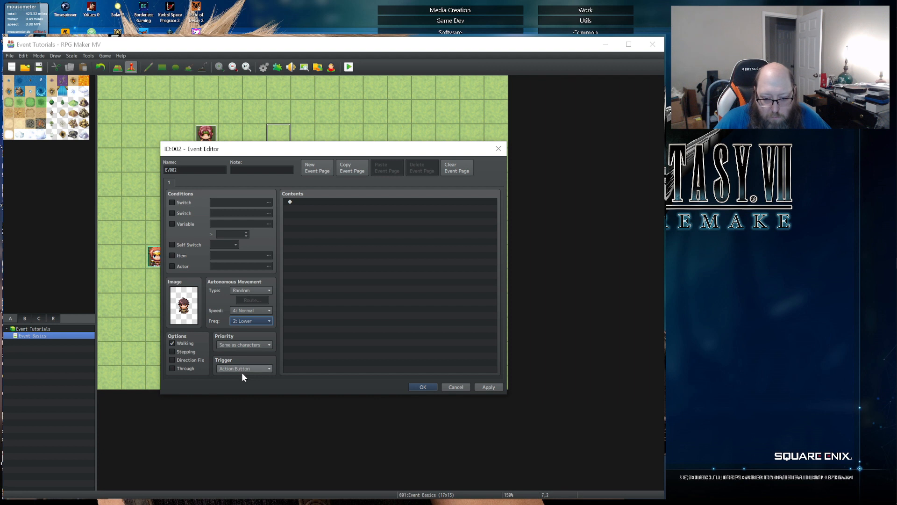
left_click(171, 352)
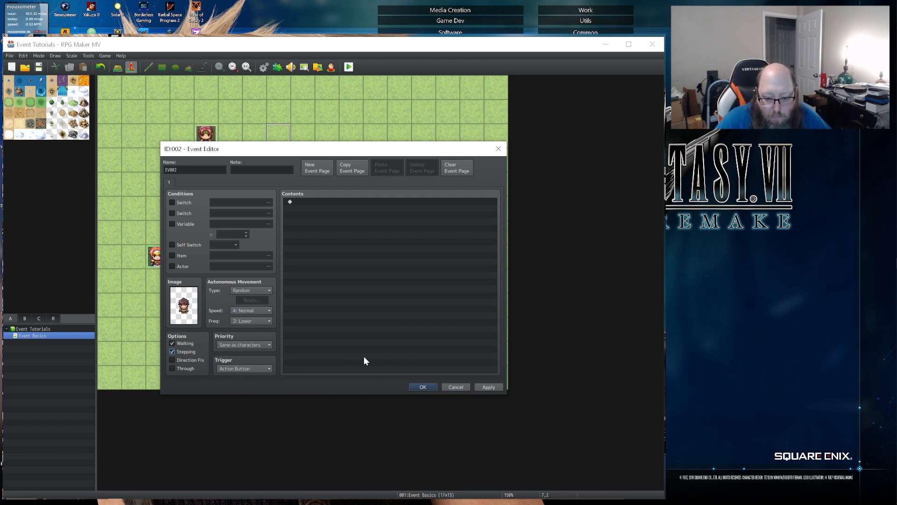
- Add a Show Text command to the second event with the face of the dark-haired man in the orange scarf from Actor1
double_click(311, 203)
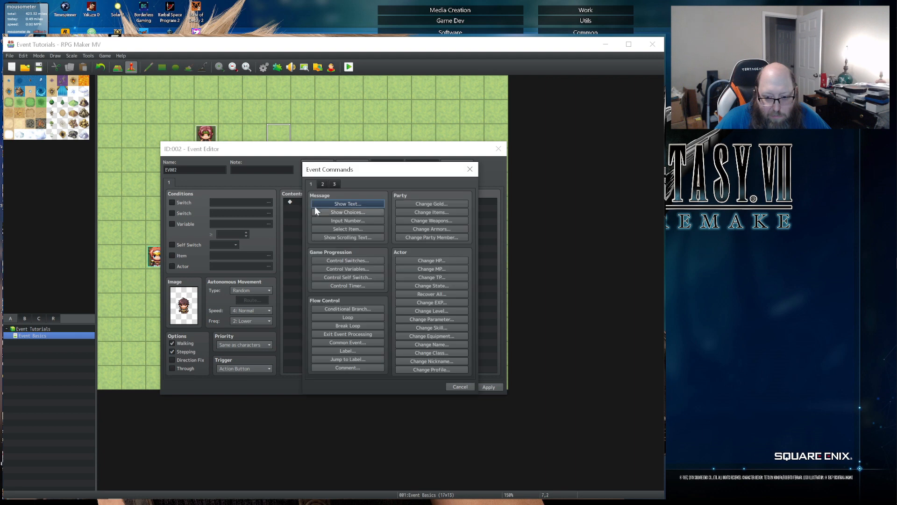
left_click(315, 204)
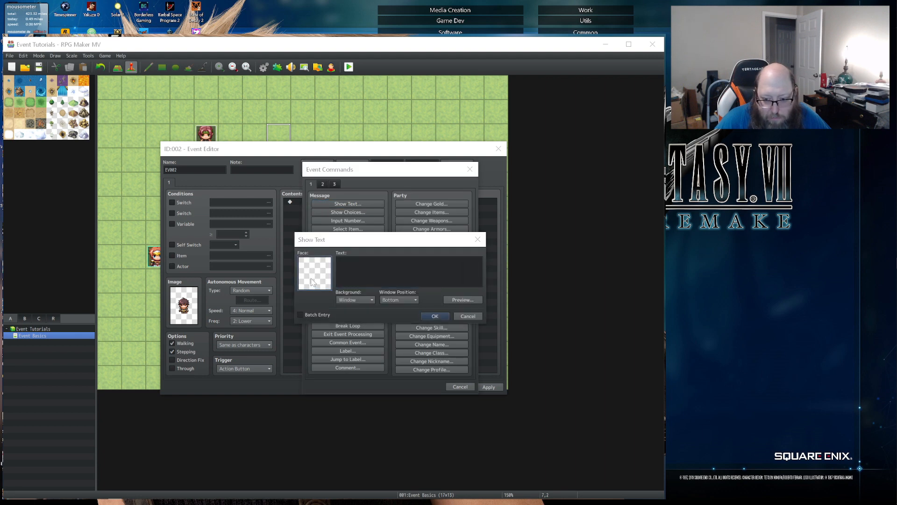
double_click(316, 270)
left_click(291, 222)
double_click(359, 259)
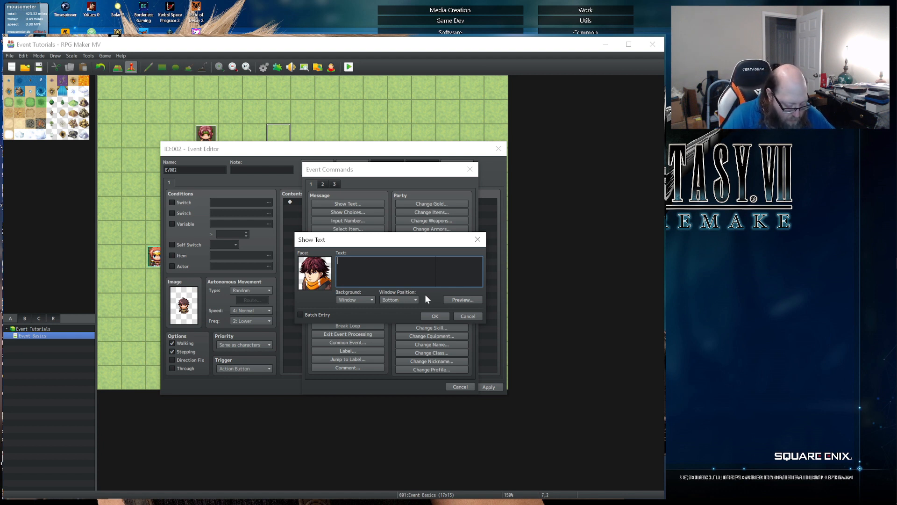
- Enter "Can't you see I'm walkin' here??" as the message text, then apply and close the event
type("Can'ty")
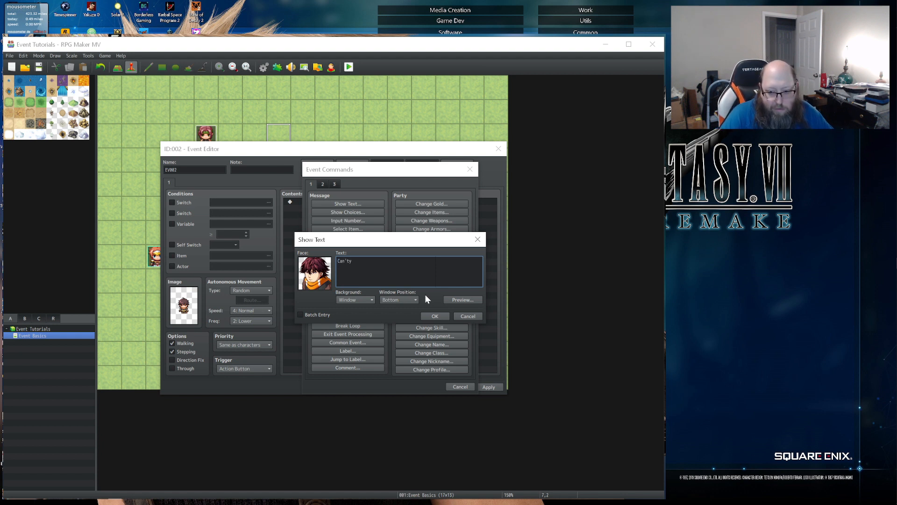
key("BackSpace")
type(" you se")
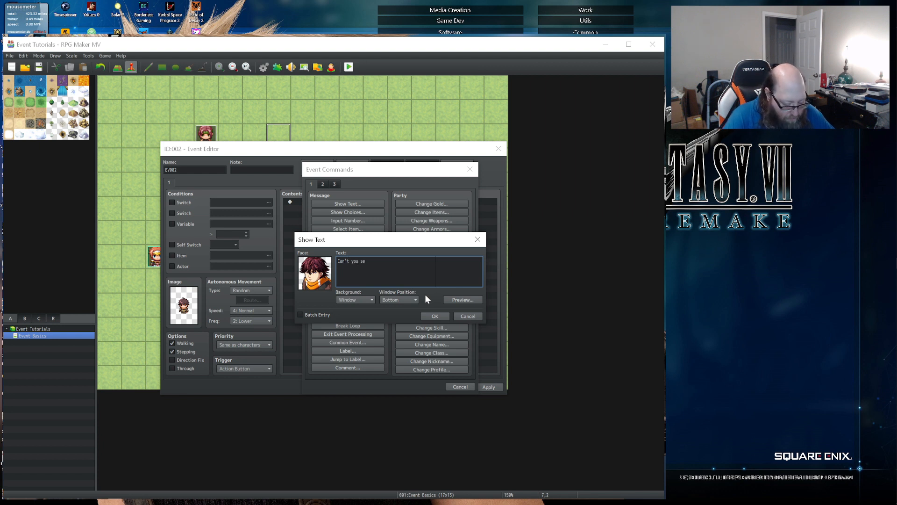
type("e I'm ")
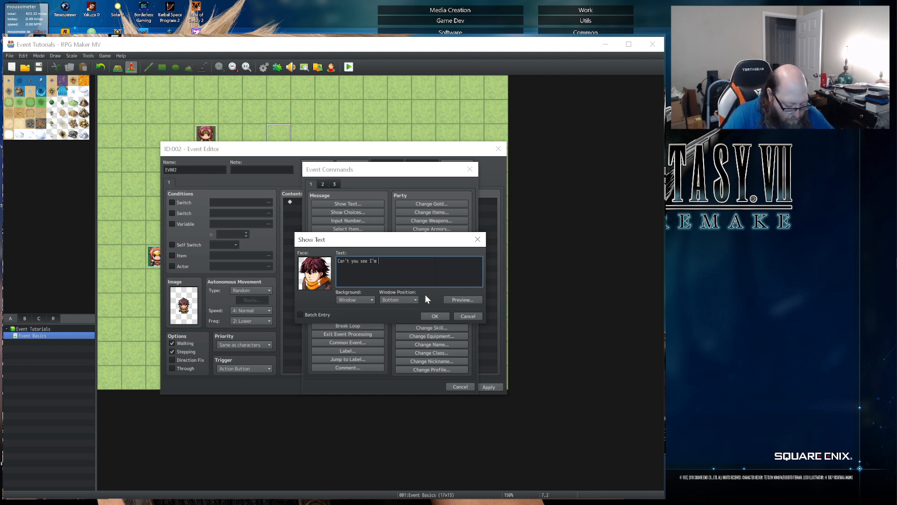
type("walkin' here??")
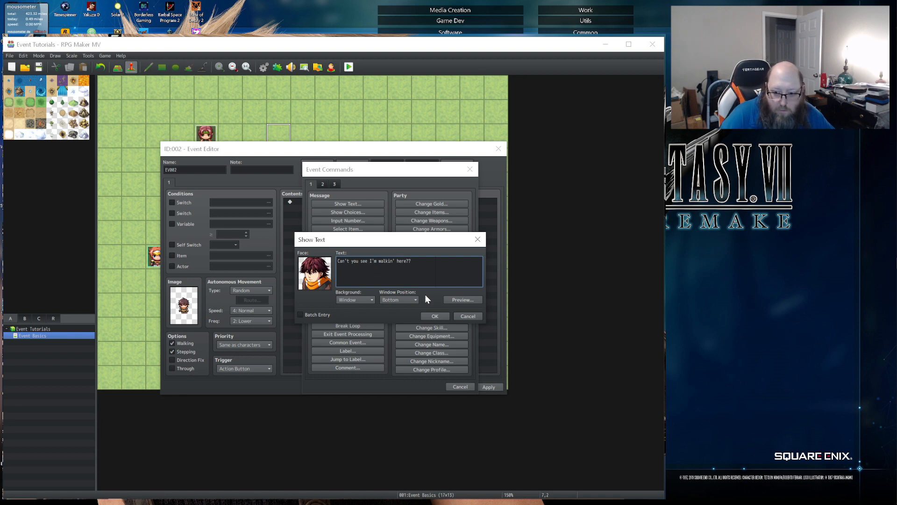
left_click(435, 316)
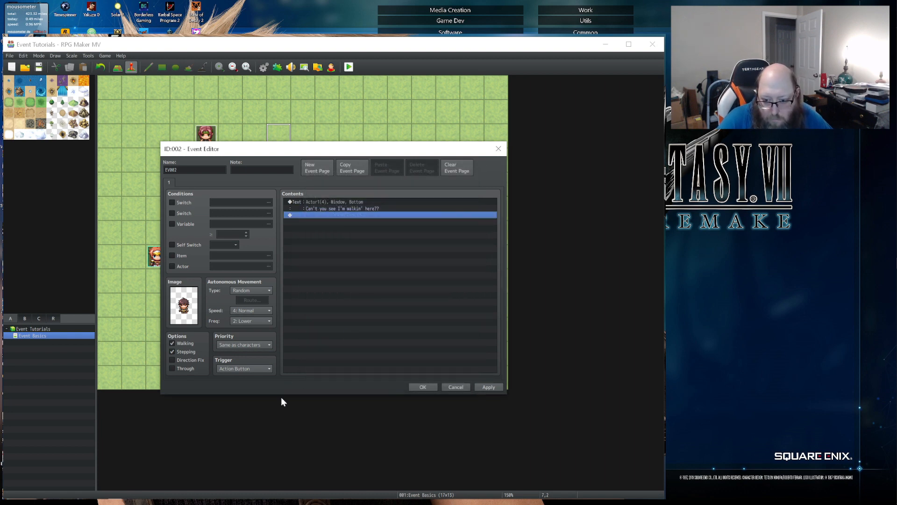
left_click(488, 387)
left_click(416, 387)
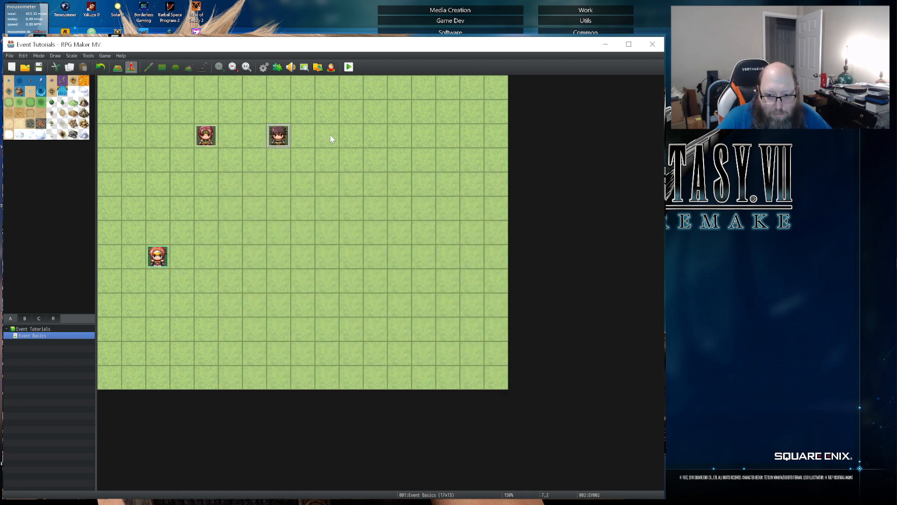
- Create a third event three tiles east of the dark-haired man with the purple-haired character from Actor2 as its image
double_click(347, 139)
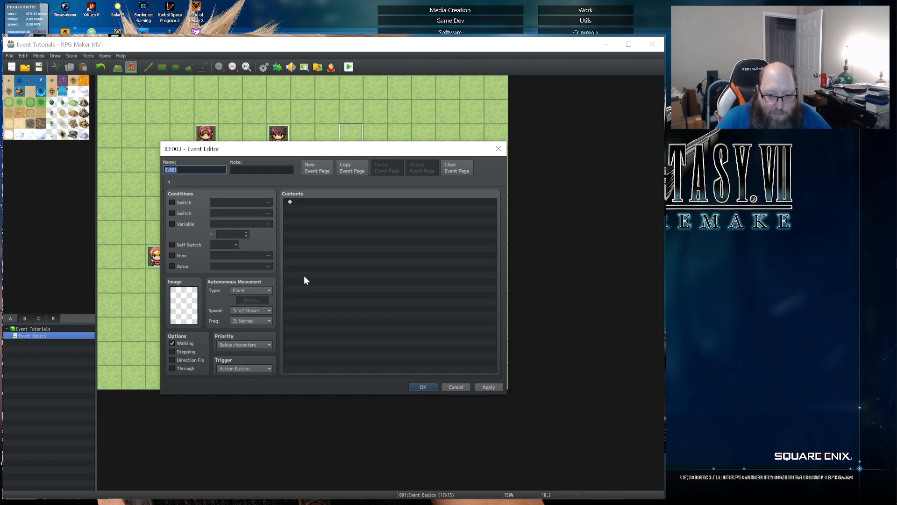
double_click(183, 306)
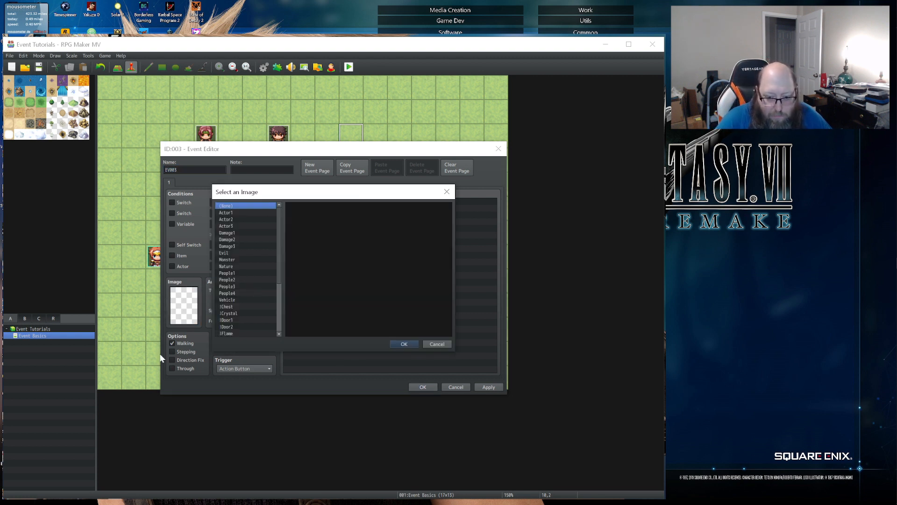
left_click(239, 213)
left_click(237, 219)
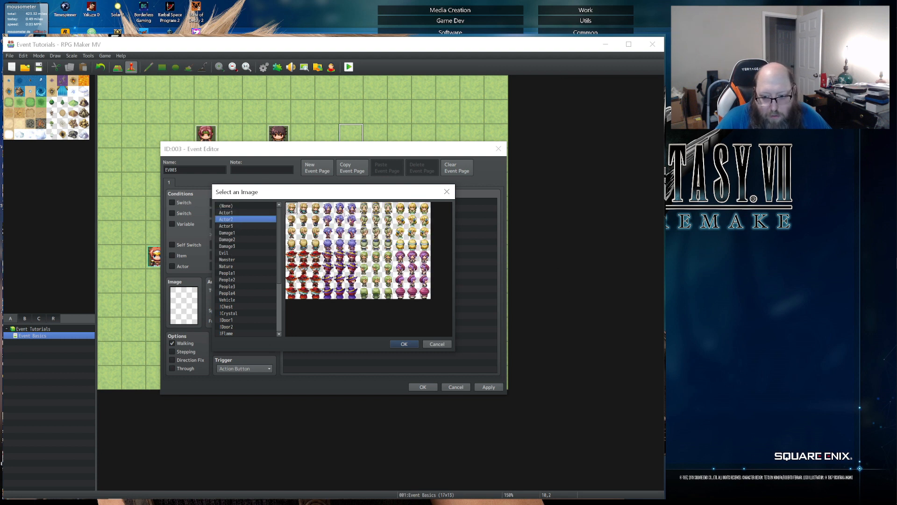
left_click(410, 257)
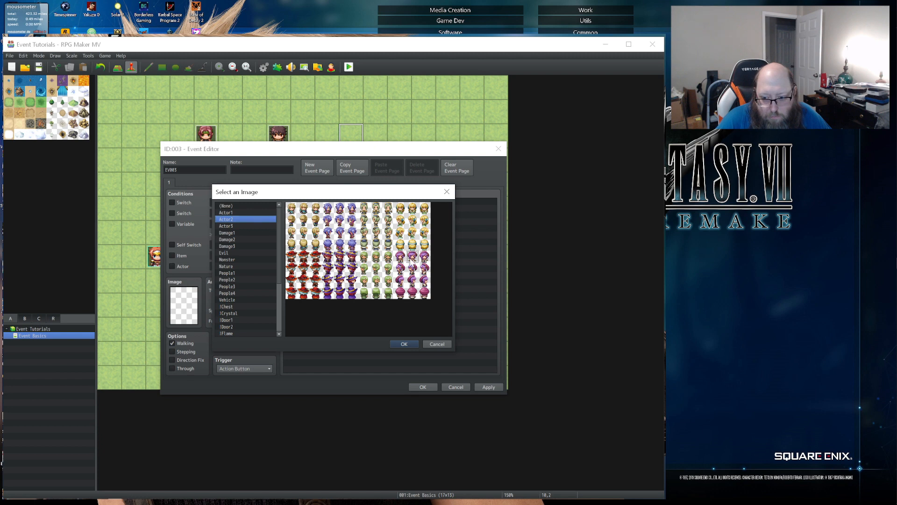
left_click(405, 344)
- Set the third event's autonomous movement type to Custom
left_click(248, 290)
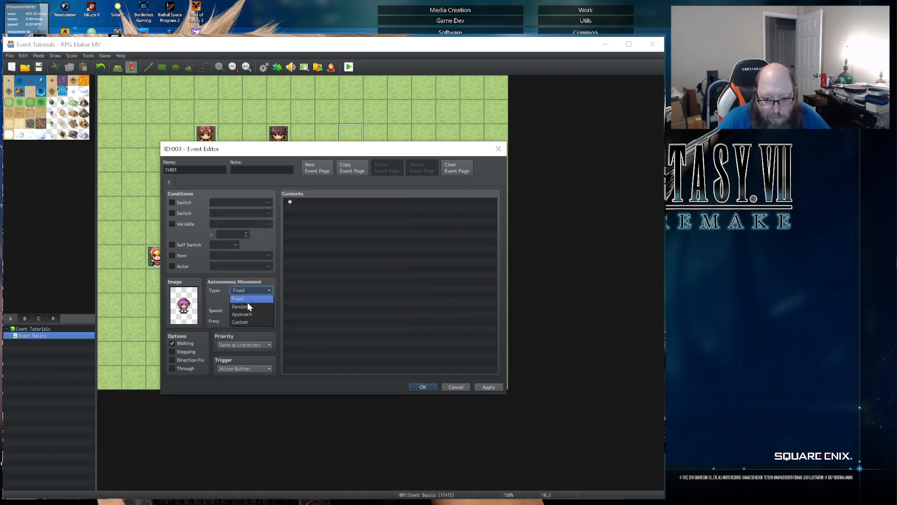
left_click(243, 306)
left_click(248, 291)
left_click(242, 322)
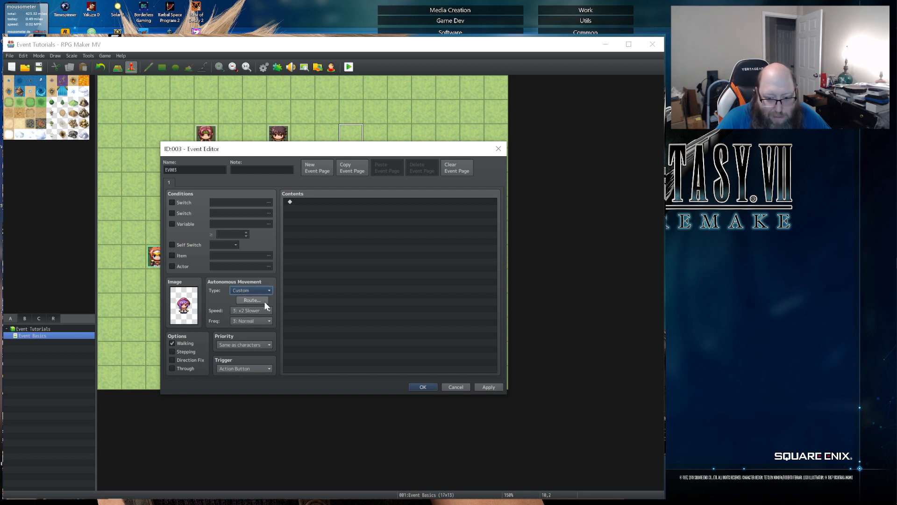
left_click(245, 289)
left_click(243, 309)
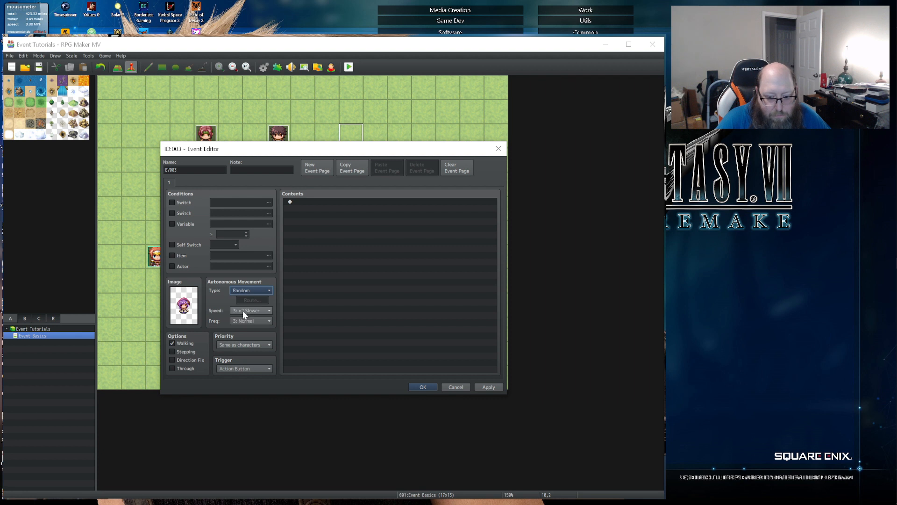
left_click(248, 290)
left_click(241, 320)
- Define the third event's repeating movement route as six Move Down, two Move Right, five Move Up and two Move Left commands
left_click(254, 300)
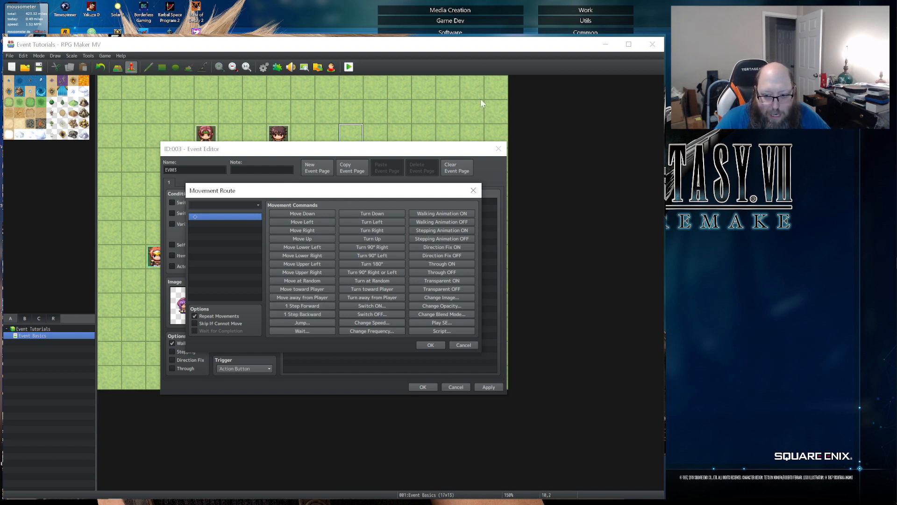
left_click(306, 213)
left_click(307, 213)
left_click(306, 213)
left_click(306, 213)
left_click(307, 213)
left_click(307, 213)
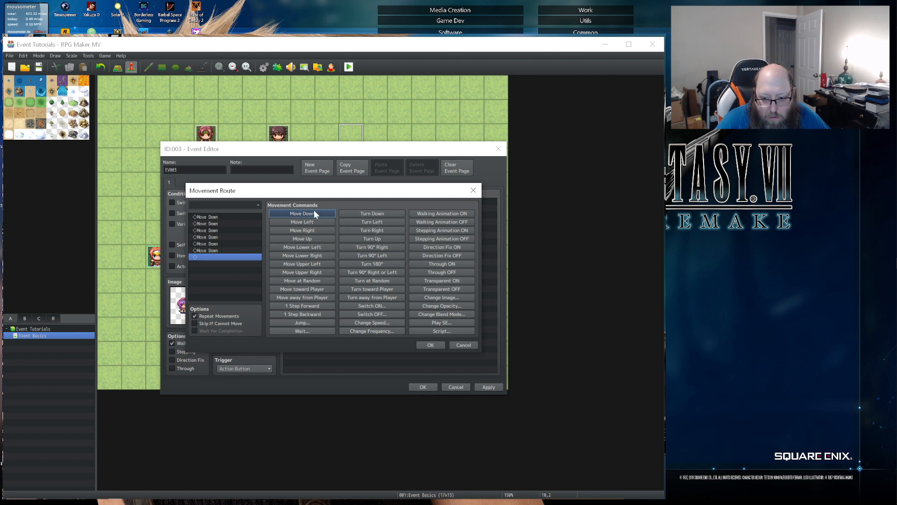
left_click(305, 230)
left_click(305, 229)
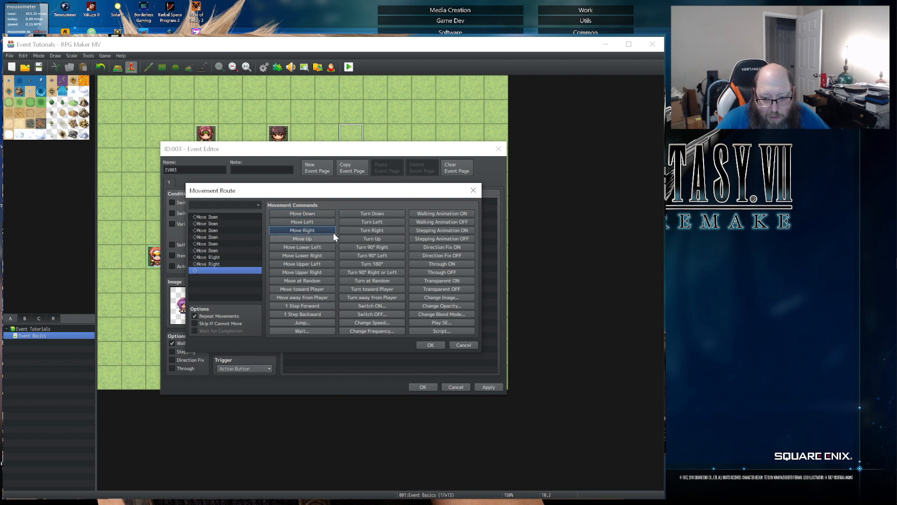
left_click(313, 240)
left_click(313, 239)
left_click(313, 239)
left_click(313, 239)
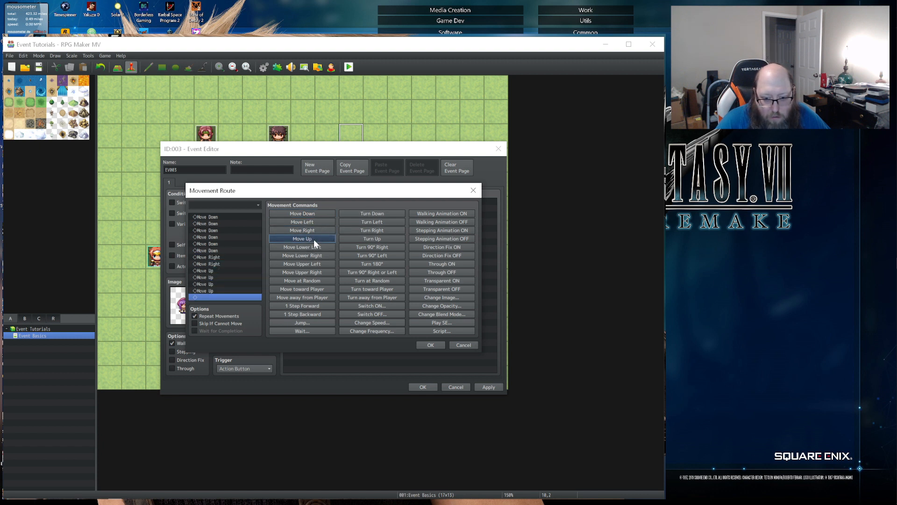
left_click(313, 239)
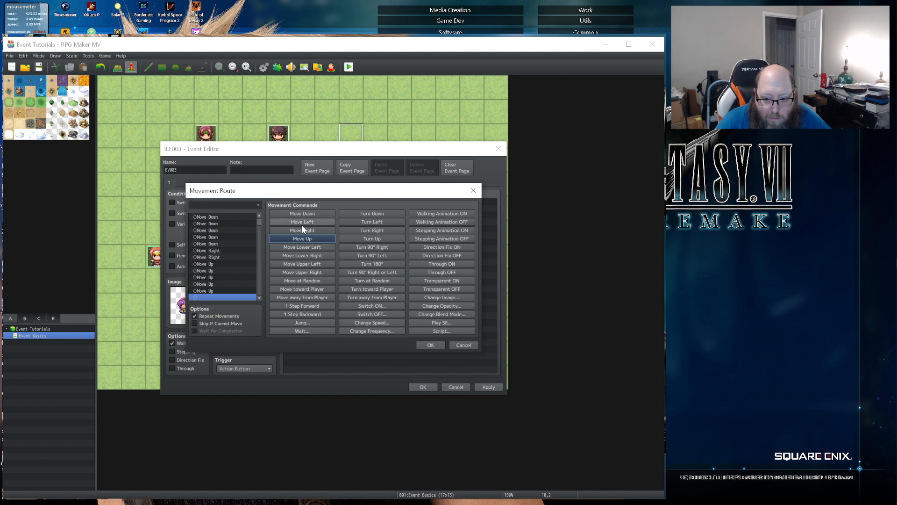
left_click(299, 221)
left_click(299, 222)
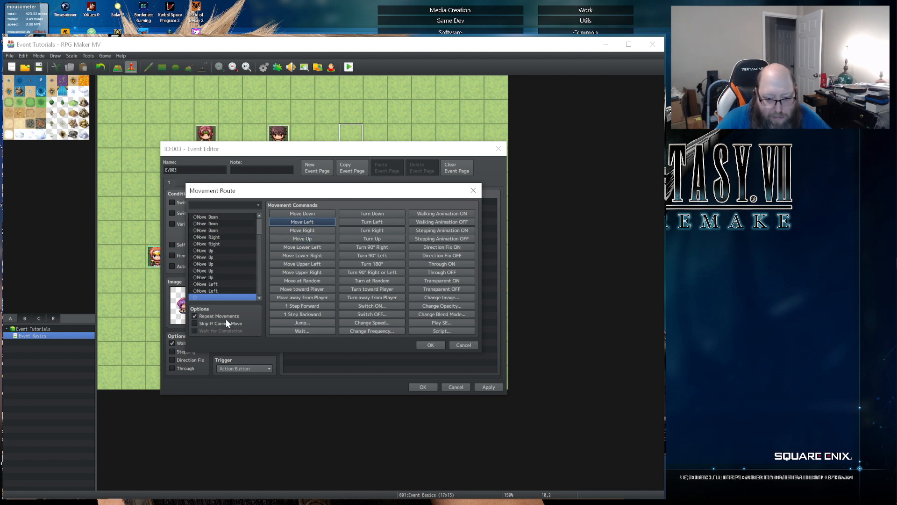
left_click(206, 323)
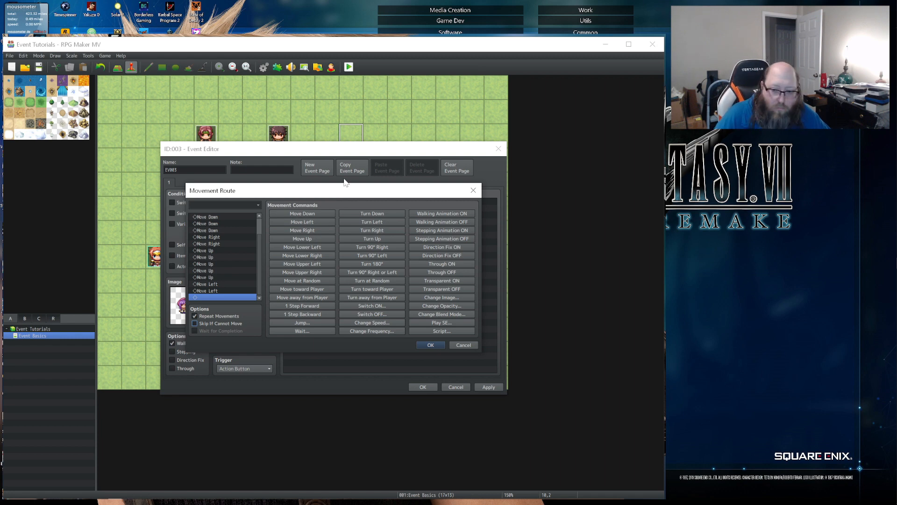
left_click(430, 345)
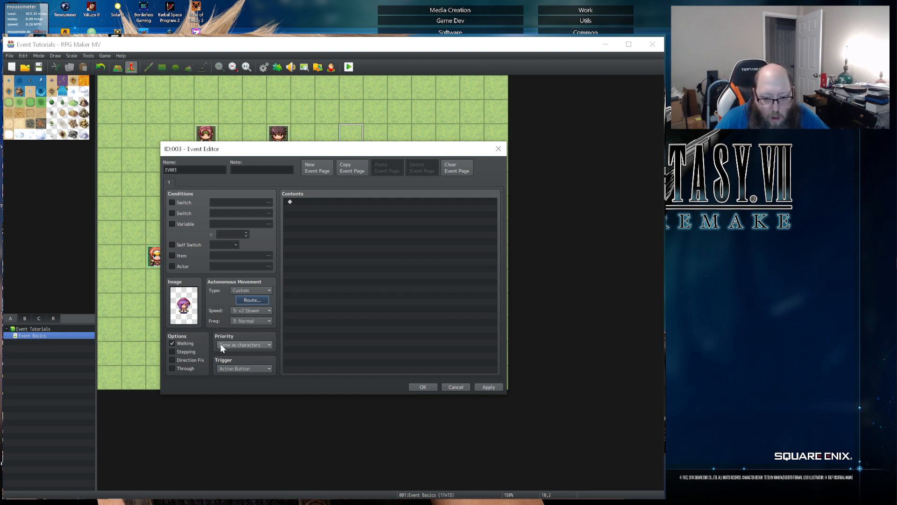
- Add a Show Text command to the third event with the face of the purple-haired character from Actor2
double_click(306, 203)
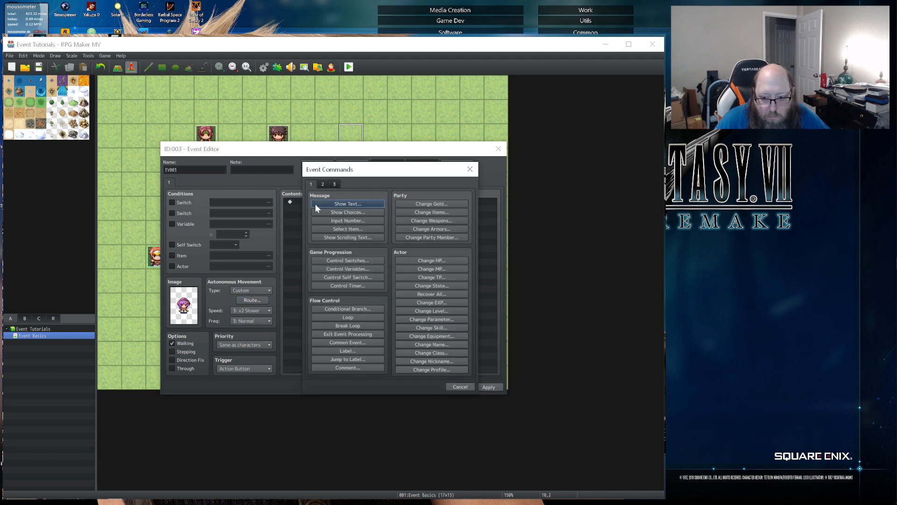
left_click(315, 204)
double_click(314, 273)
left_click(284, 223)
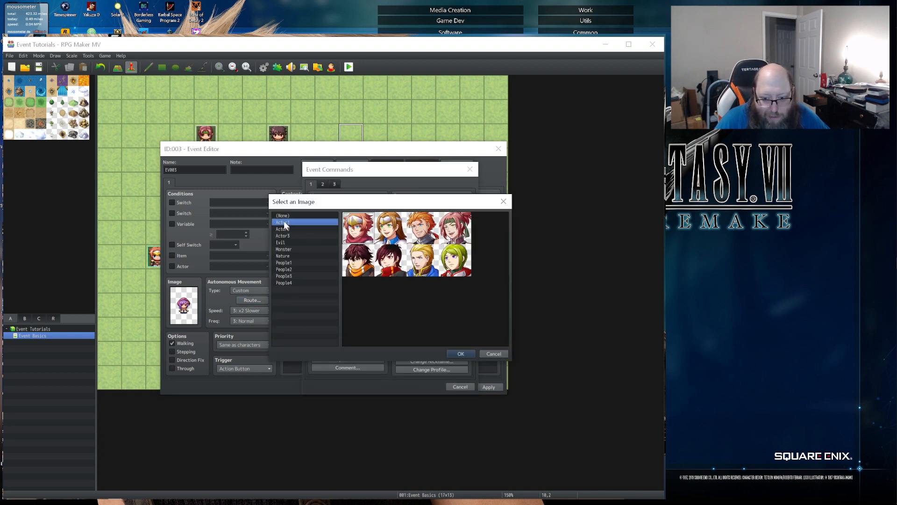
left_click(282, 229)
double_click(455, 260)
- Enter "Hi, I am partolling the area for wolves." as the message text, then apply and close the event
left_click(349, 268)
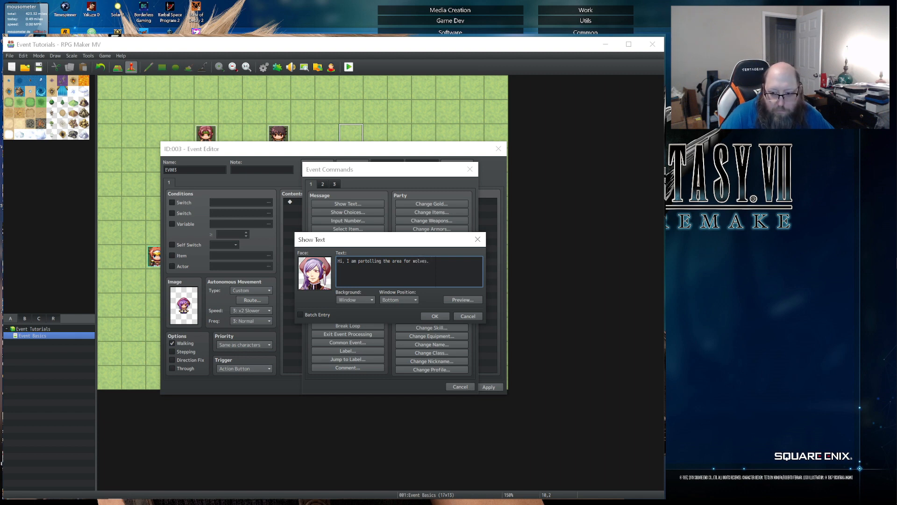
left_click(435, 317)
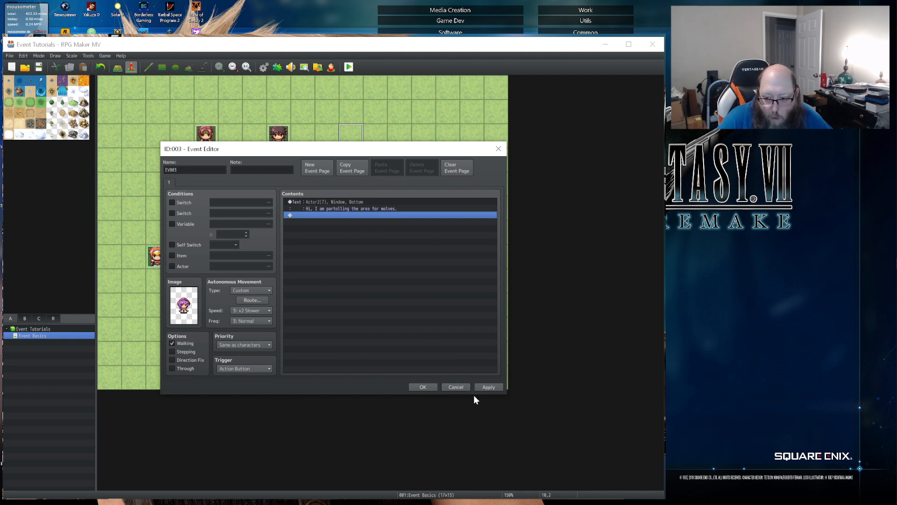
left_click(489, 387)
left_click(422, 387)
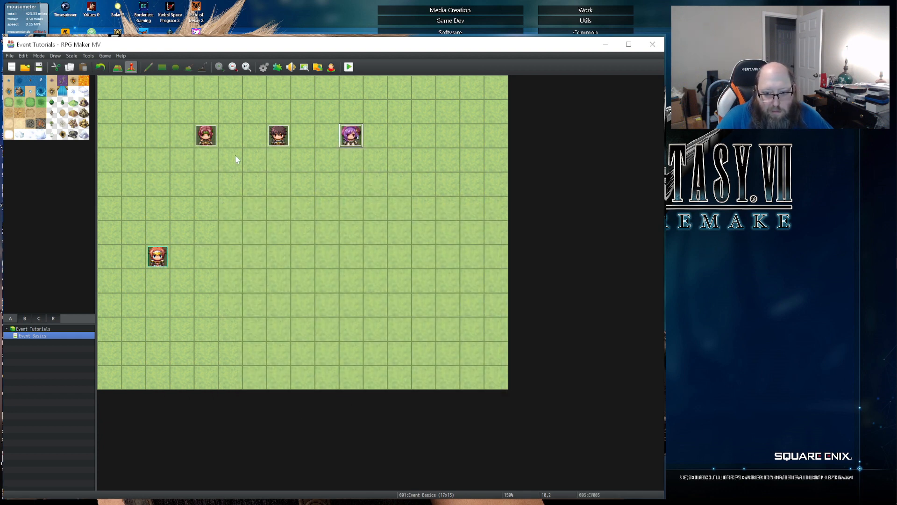
- Save the changes, launch a playtest with its window moved over the map, and start a new game
left_click(349, 66)
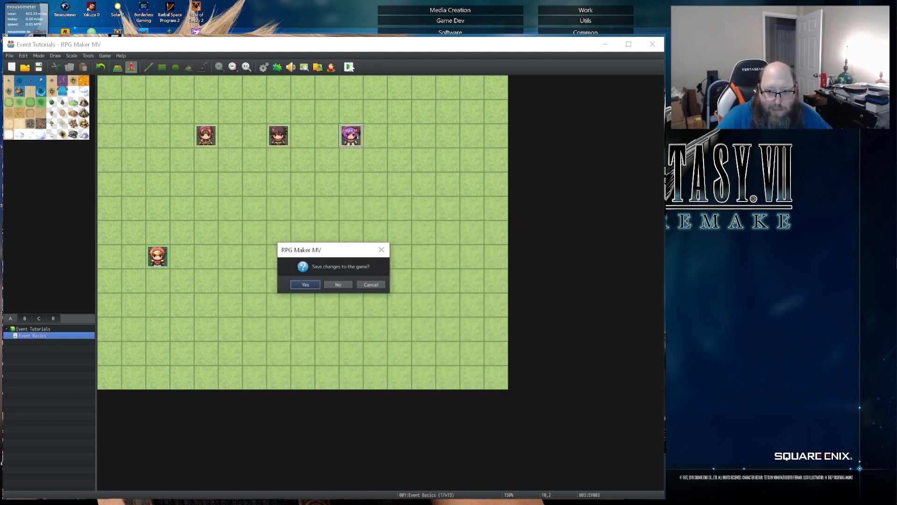
left_click(305, 284)
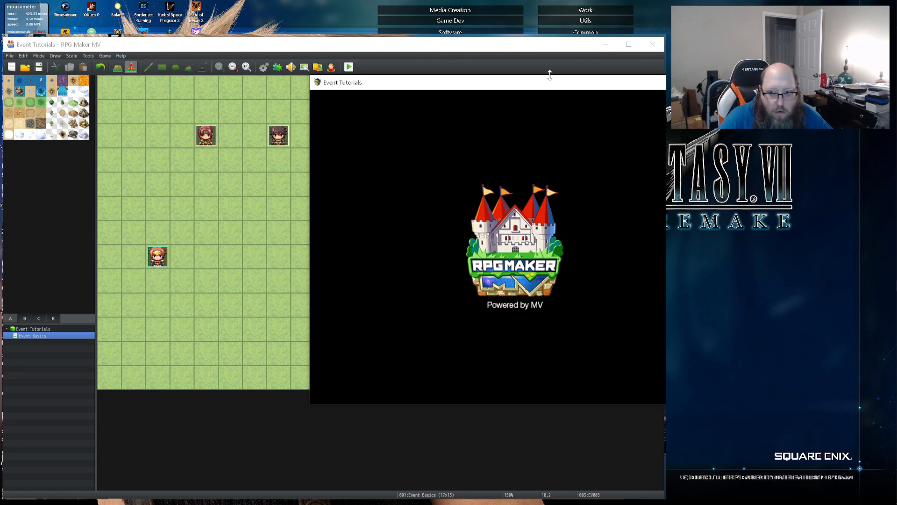
left_click_drag(533, 92, 340, 104)
key("Return")
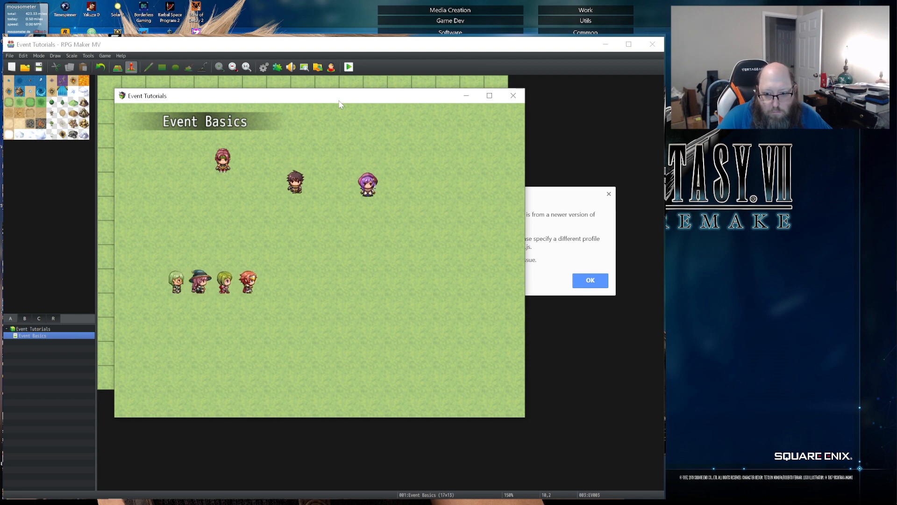
- Walk the party around the map to observe the randomly moving man and the purple-haired character's custom patrol route
key("Up")
key("Right")
key("Down")
key("Left")
key("Up")
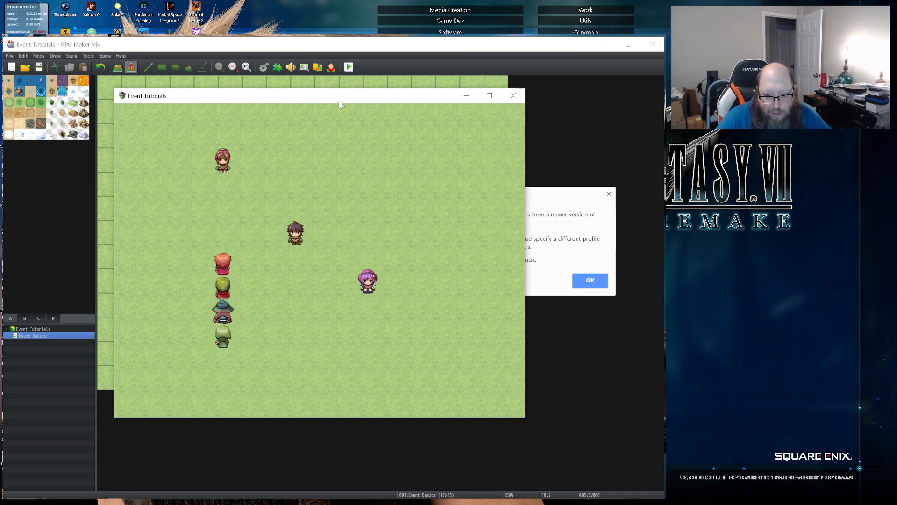
key("Right")
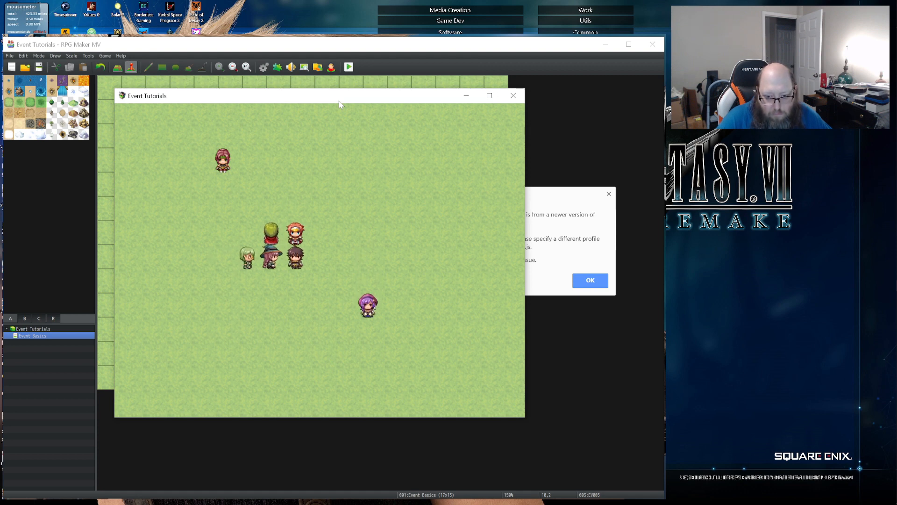
key("Down")
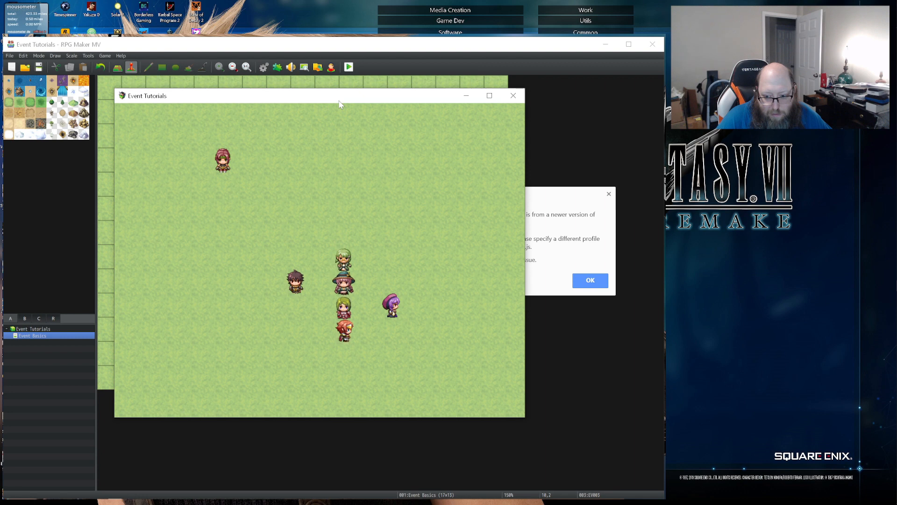
key("Right")
key("Down")
key("Right")
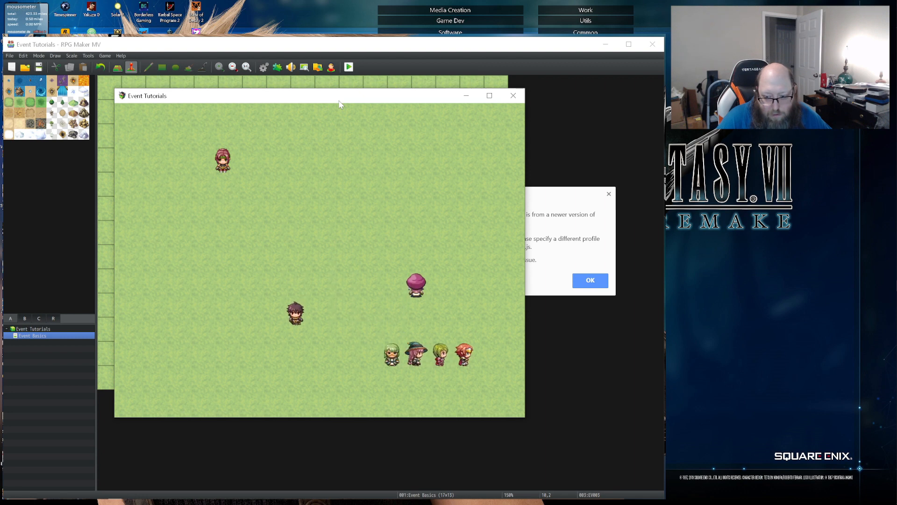
key("Up")
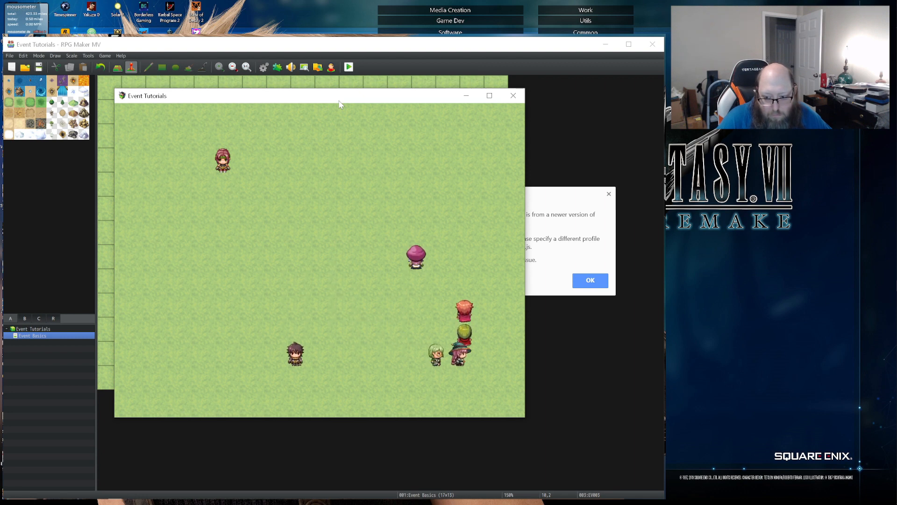
key("Up")
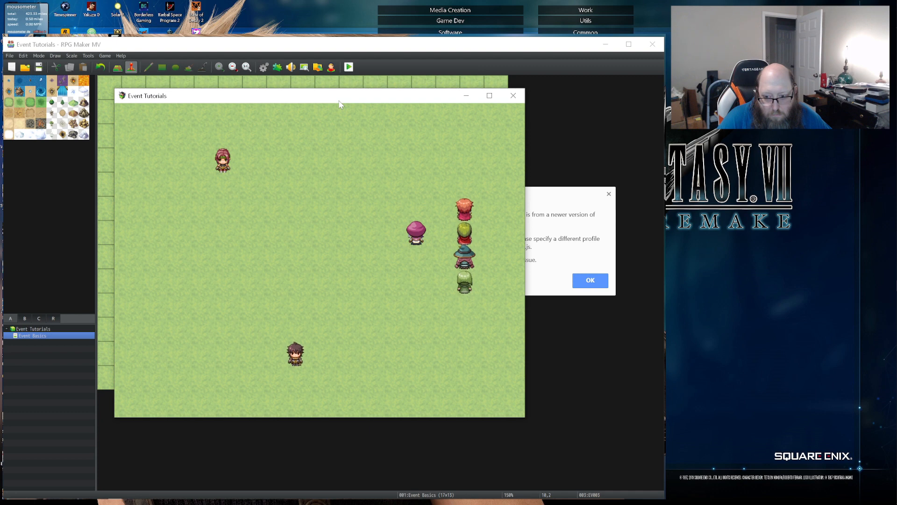
key("Up")
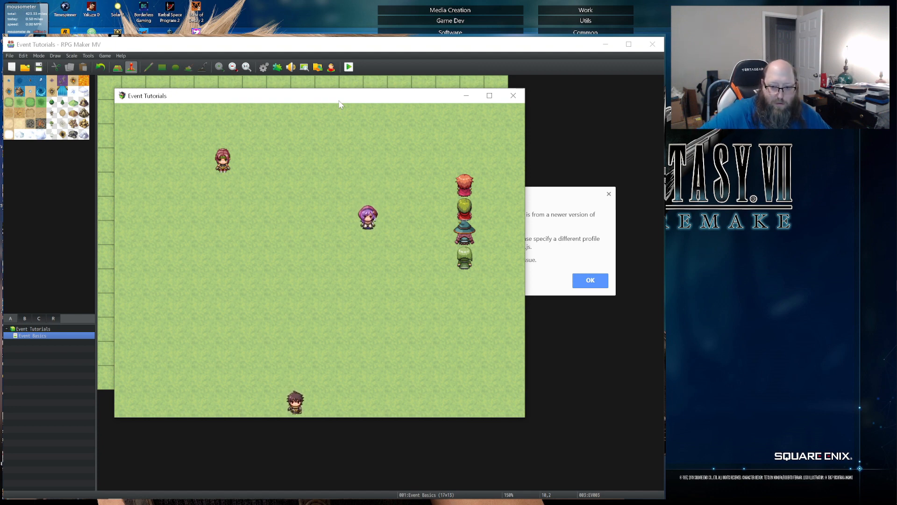
key("Down")
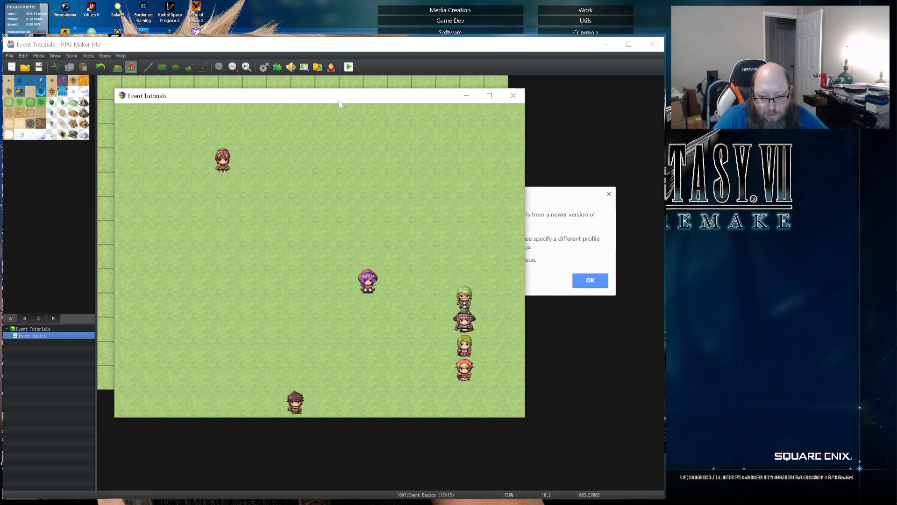
key("Right")
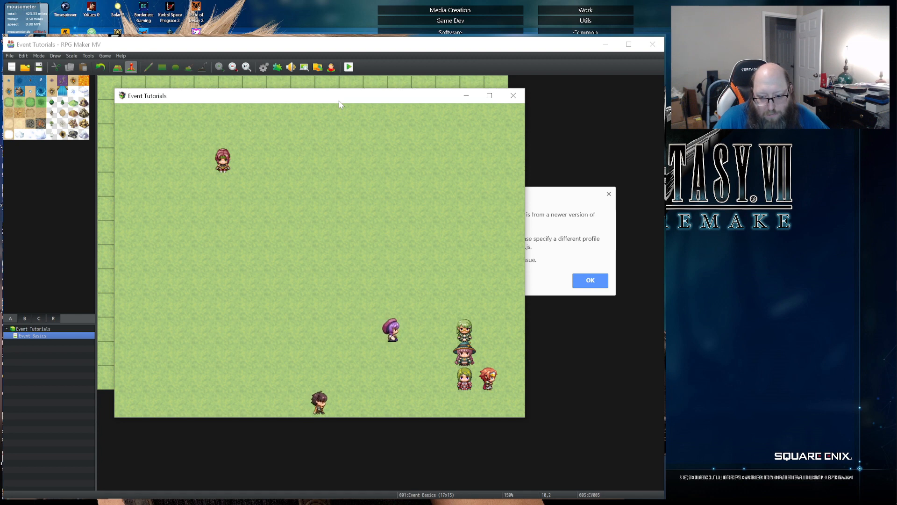
key("Down")
key("Left")
key("Left")
key("Left")
key("Left")
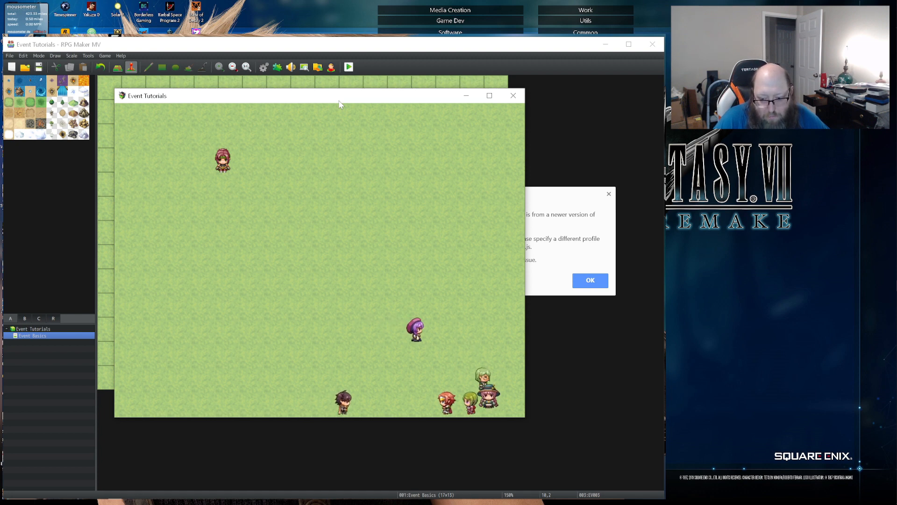
key("Up")
key("Left")
key("Left")
key("Left")
key("Up")
key("Up")
key("Up")
key("Up")
key("Up")
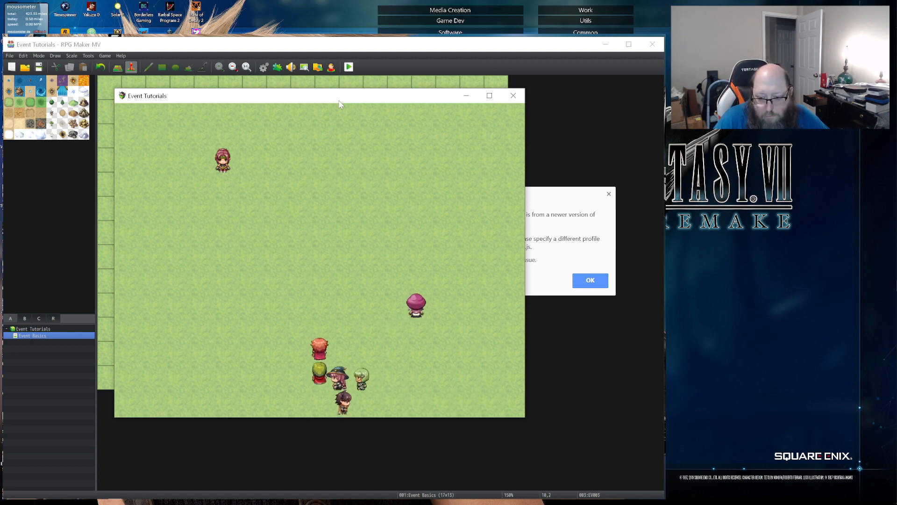
key("Up")
key("Left")
key("Left")
key("Left")
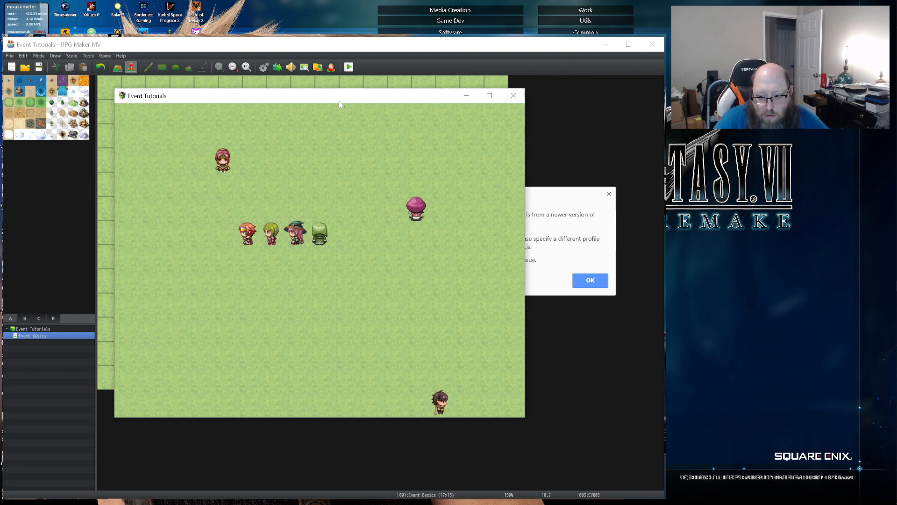
- Walk the party to the purple-haired character and stand directly in her patrol path to block her route
key("Right")
key("Right")
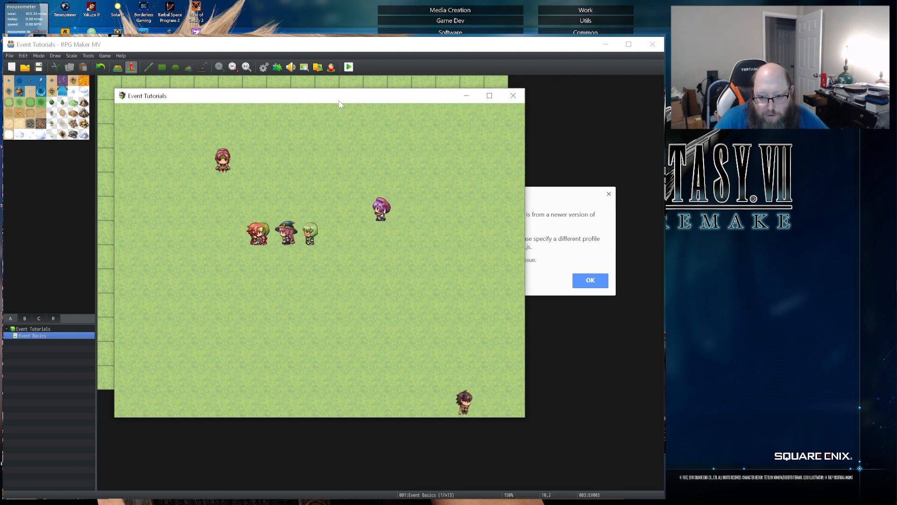
key("Up")
key("Right")
key("Down")
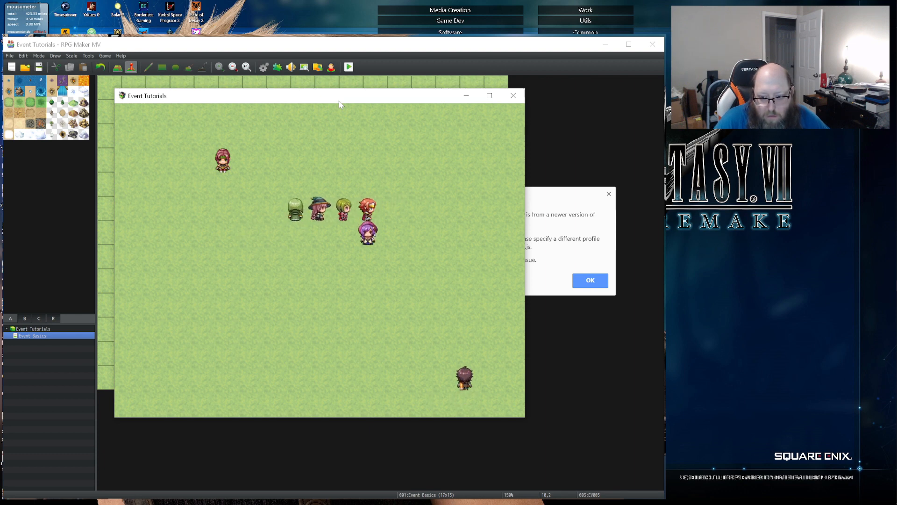
key("Right")
key("Down")
key("Down")
key("Left")
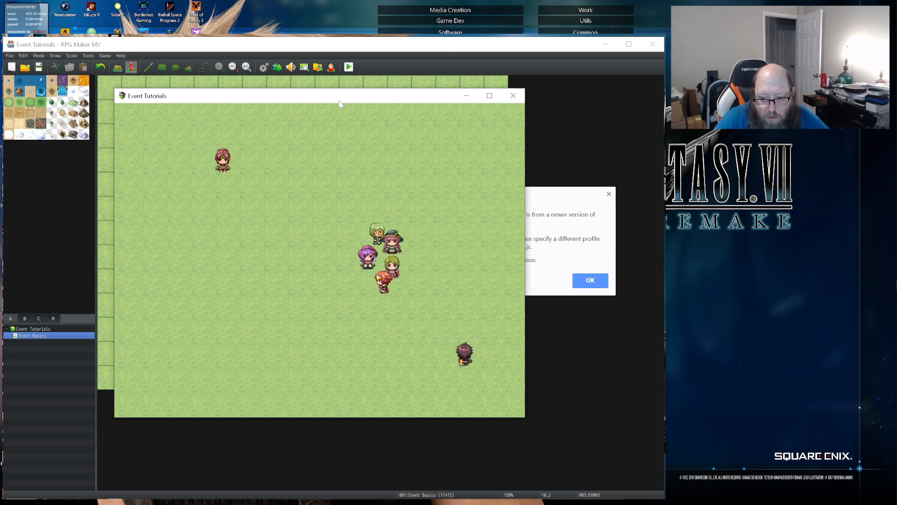
key("Up")
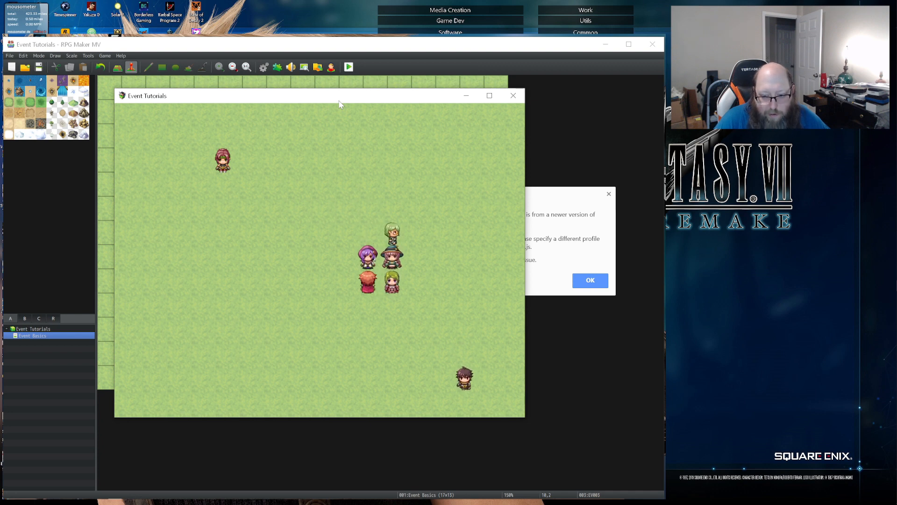
- Move the party out of the purple-haired character's path and watch her continue the patrol
key("Left")
key("Left")
key("Left")
key("Left")
key("Left")
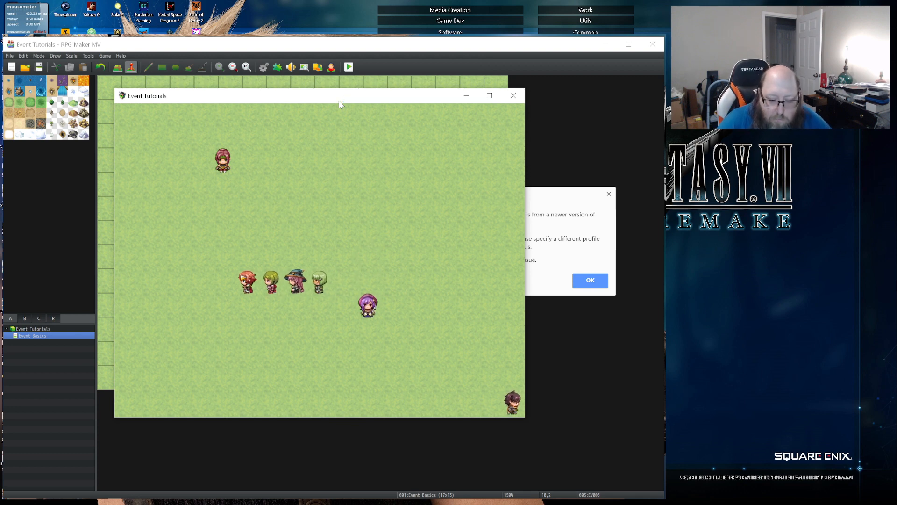
key("Down")
key("Down")
key("Down")
key("Down")
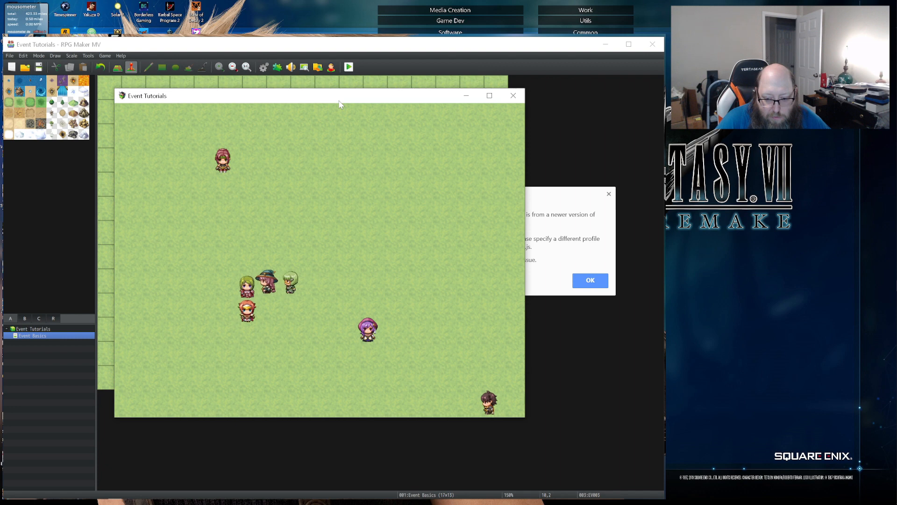
- Walk the party up to the purple-haired character and the wandering man in turn, reading and dismissing each one's message
key("Right")
key("Up")
key("Up")
key("Up")
key("Right")
key("Right")
key("Right")
key("Right")
key("Right")
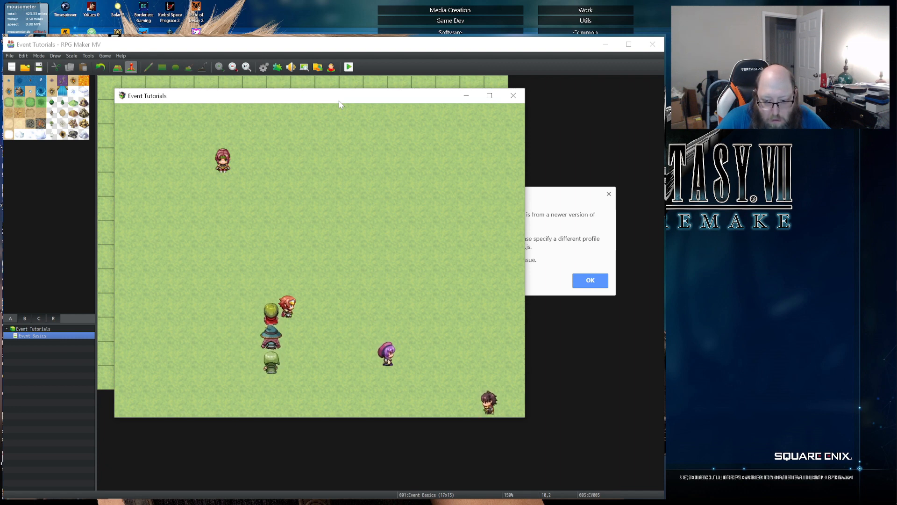
key("Up")
key("Right")
key("Right")
key("Right")
key("Right")
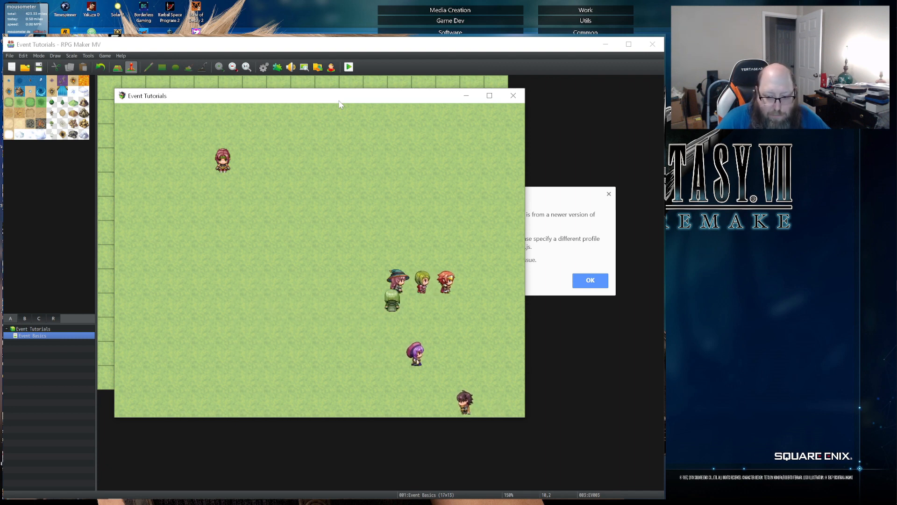
key("Left")
key("Down")
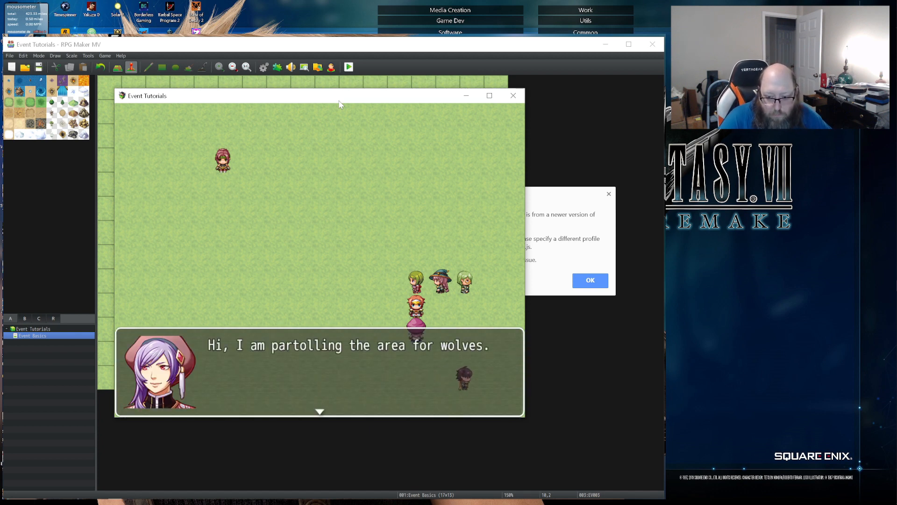
key("Return")
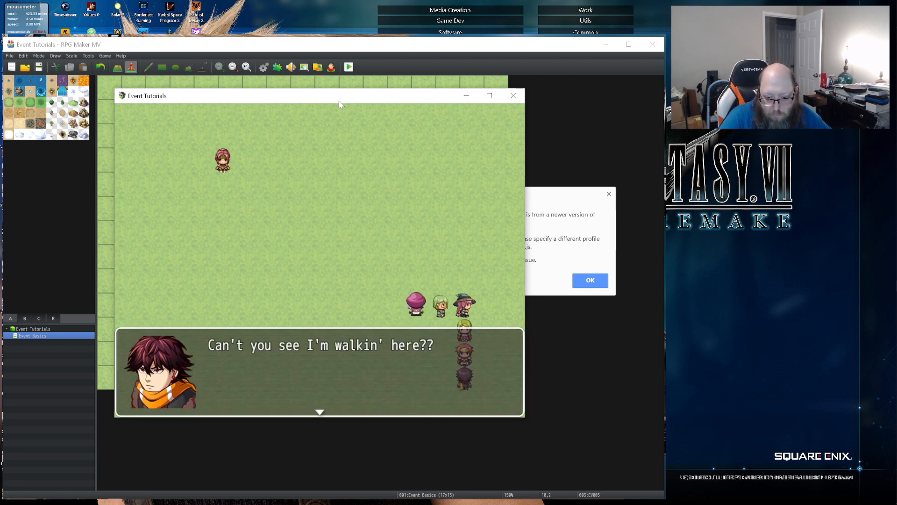
key("Return")
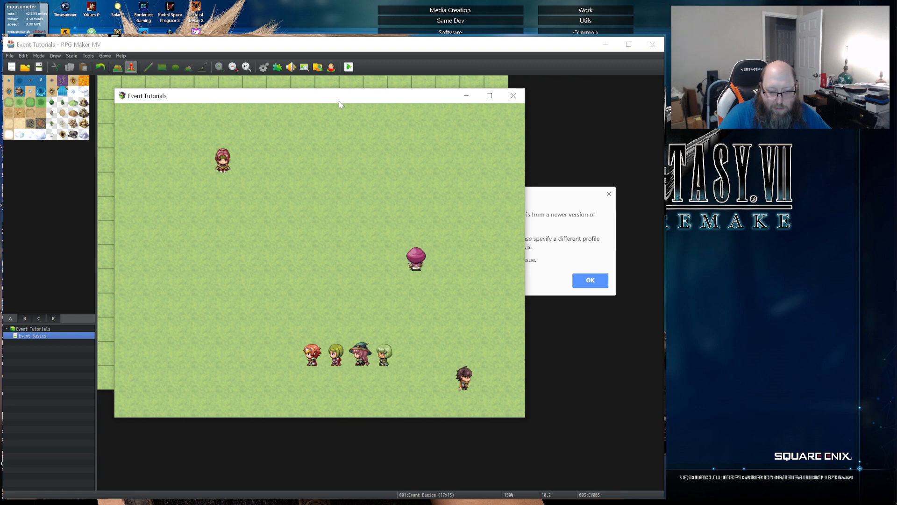
- Close the playtest and dismiss the profile error dialog
left_click(512, 95)
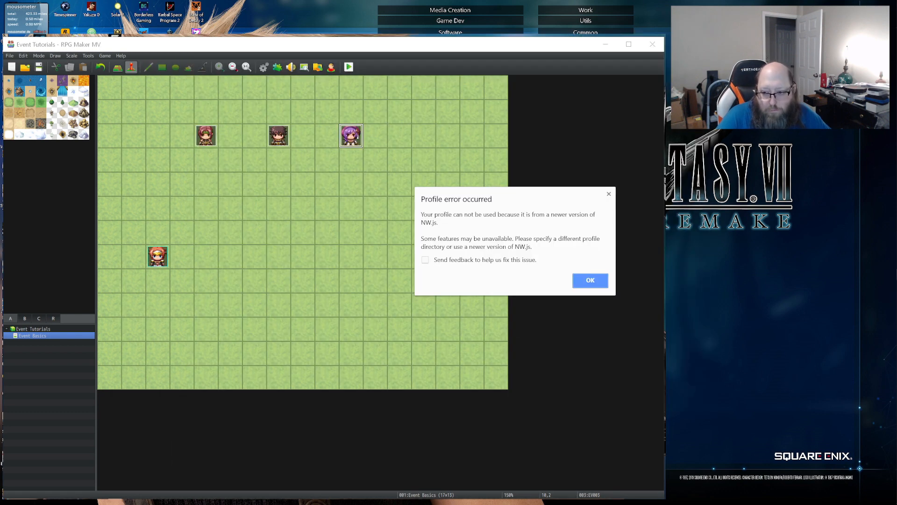
left_click(590, 280)
key("alt+Tab")
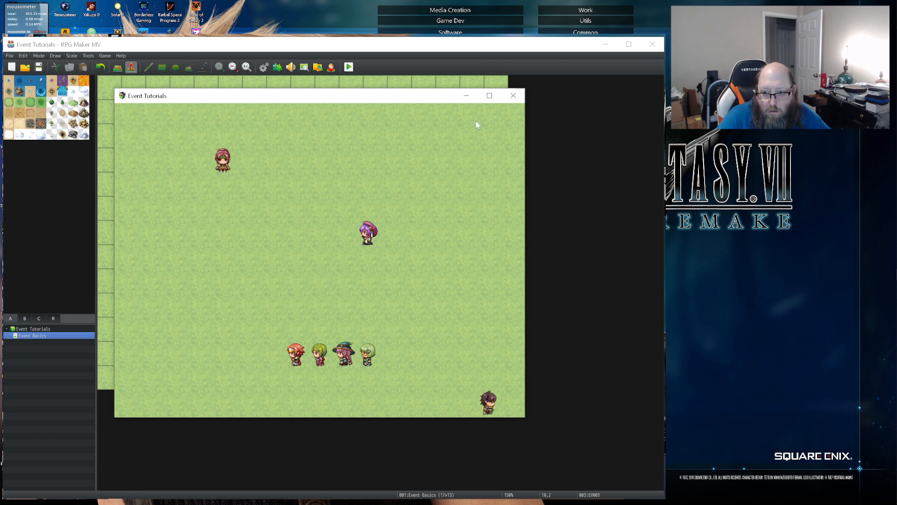
left_click(513, 95)
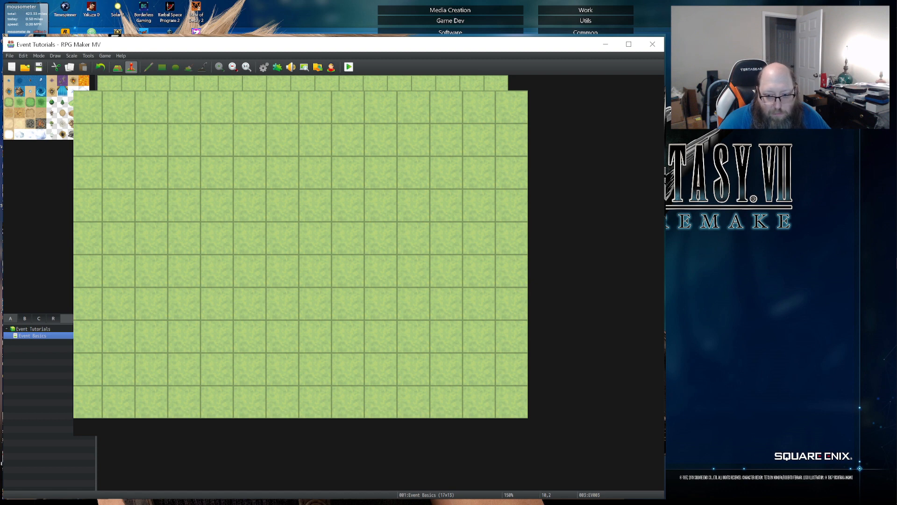
- Review the purple-haired character event's custom movement route, insert one more Move Up after the last Move Up, and confirm the route
double_click(350, 137)
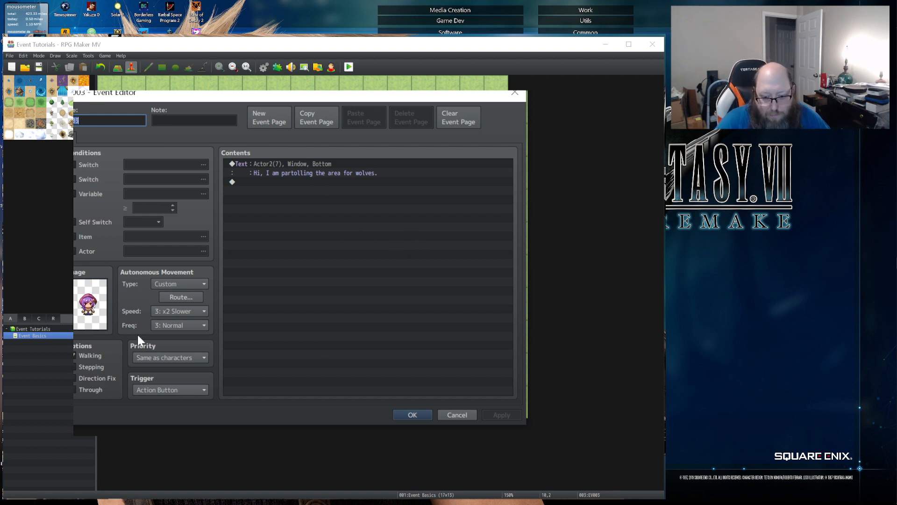
left_click(175, 296)
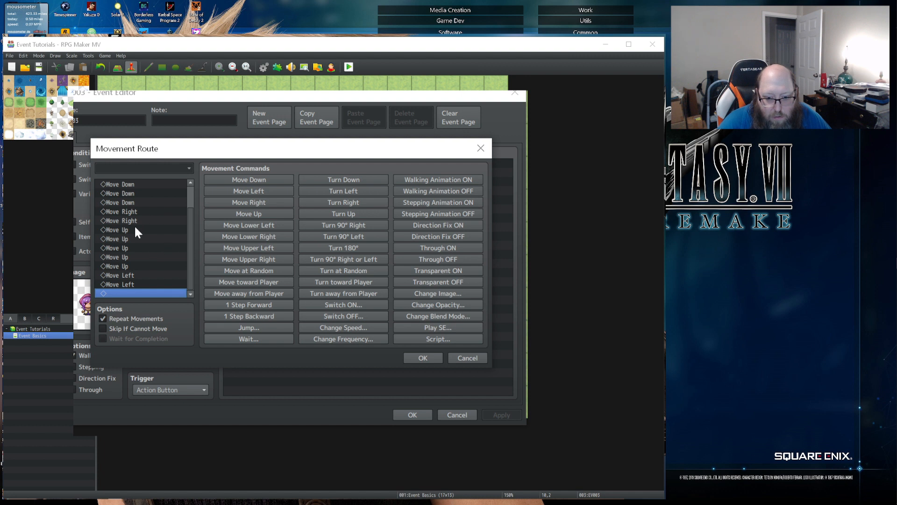
scroll(148, 187, "up", 1)
left_click(148, 187)
key("Down")
key("Down")
key("Down")
key("Down")
key("Down")
scroll(139, 194, "down", 2)
left_click(131, 240)
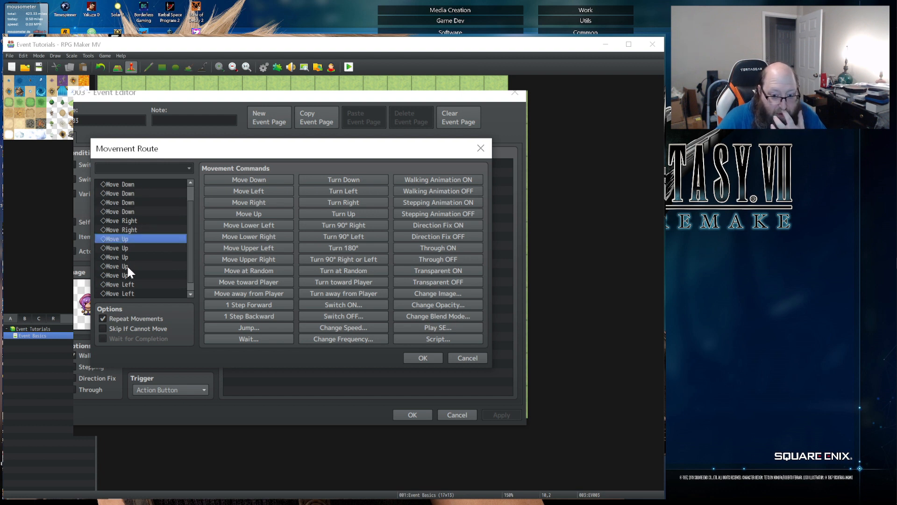
left_click(125, 273)
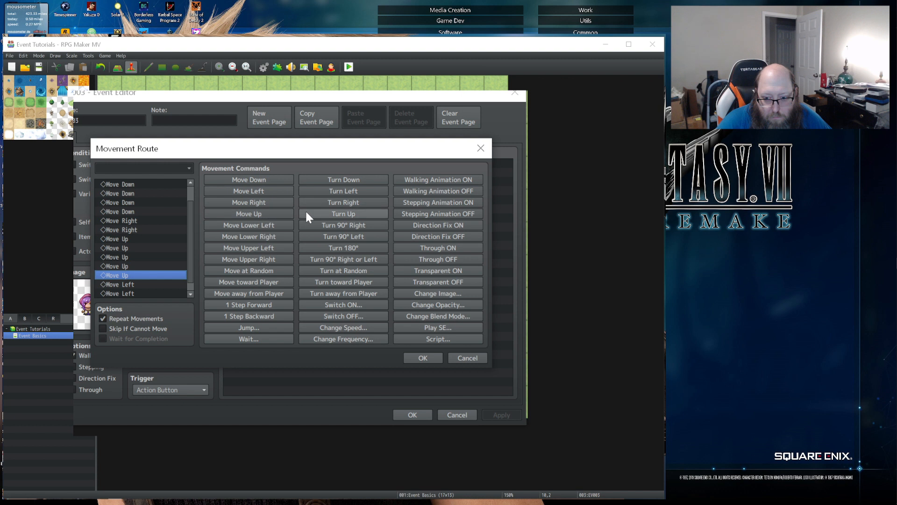
left_click(257, 215)
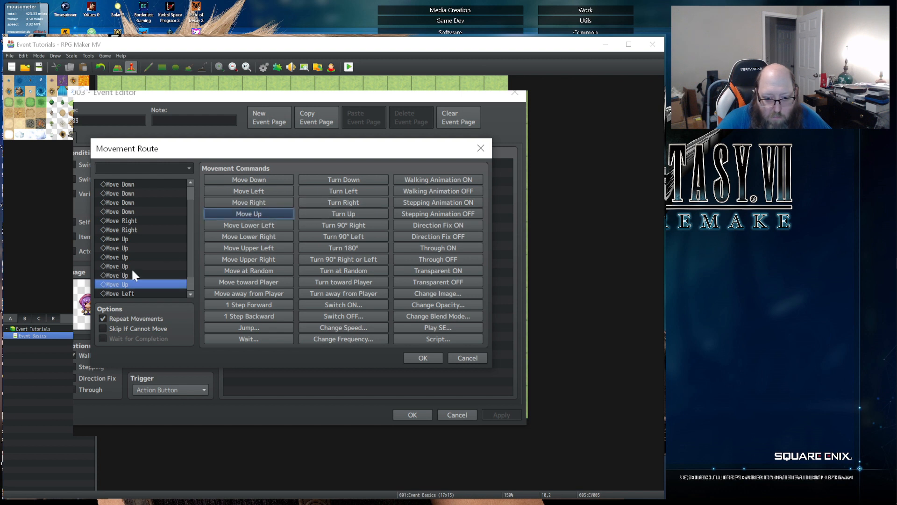
scroll(166, 241, "down", 1)
scroll(167, 241, "up", 2)
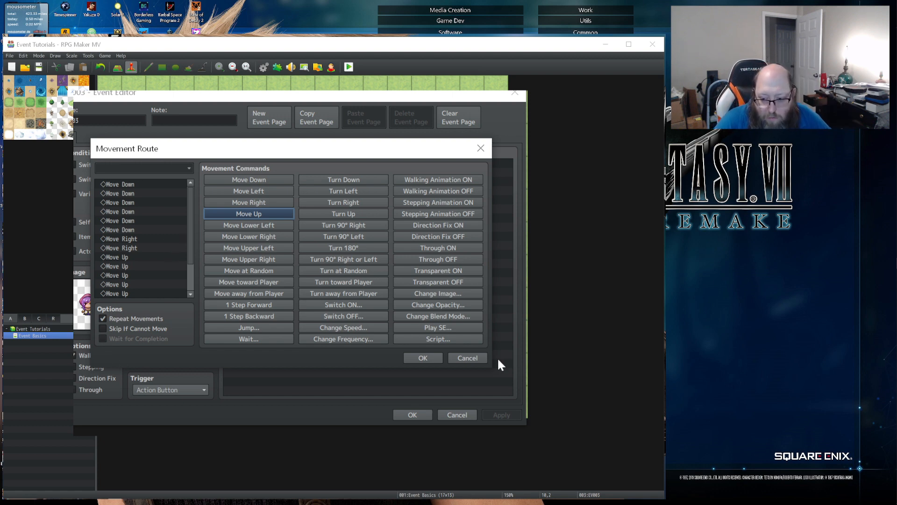
left_click(423, 358)
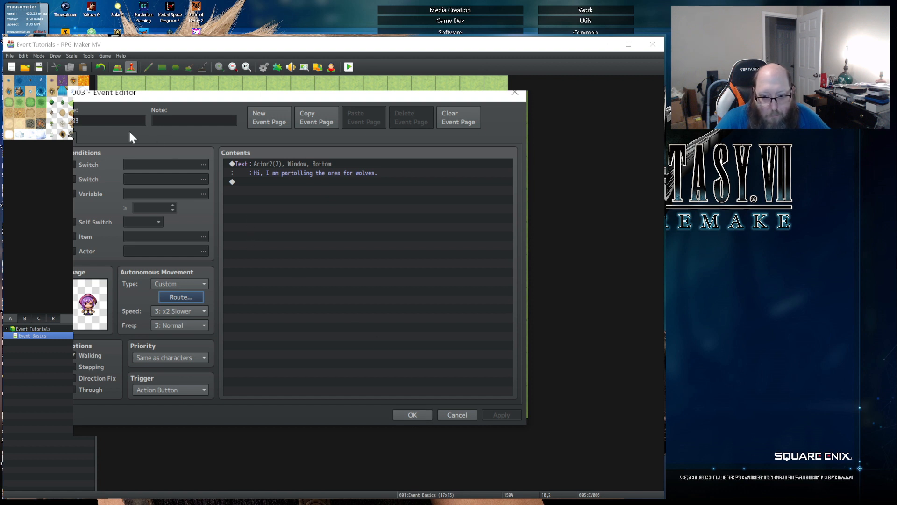
- Duplicate the event's first page as a second event page, deleting the extra blank page created along the way
left_click(250, 123)
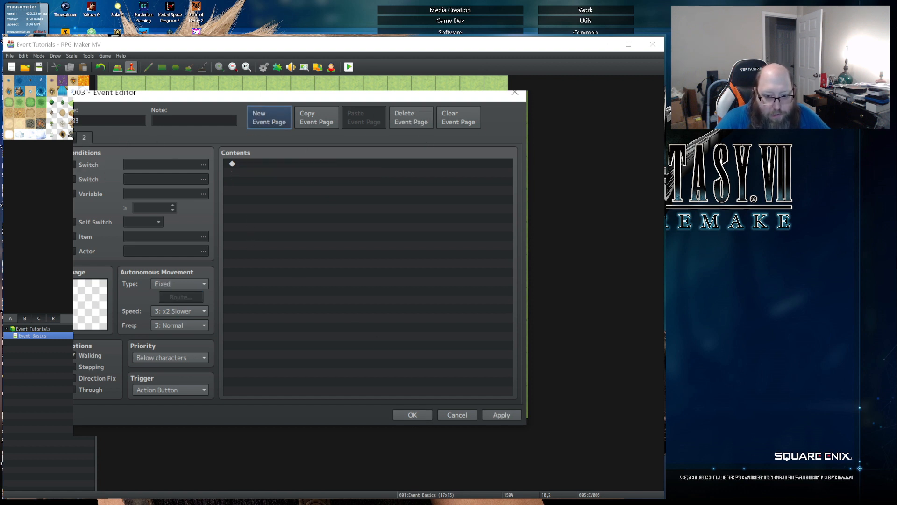
left_click(69, 138)
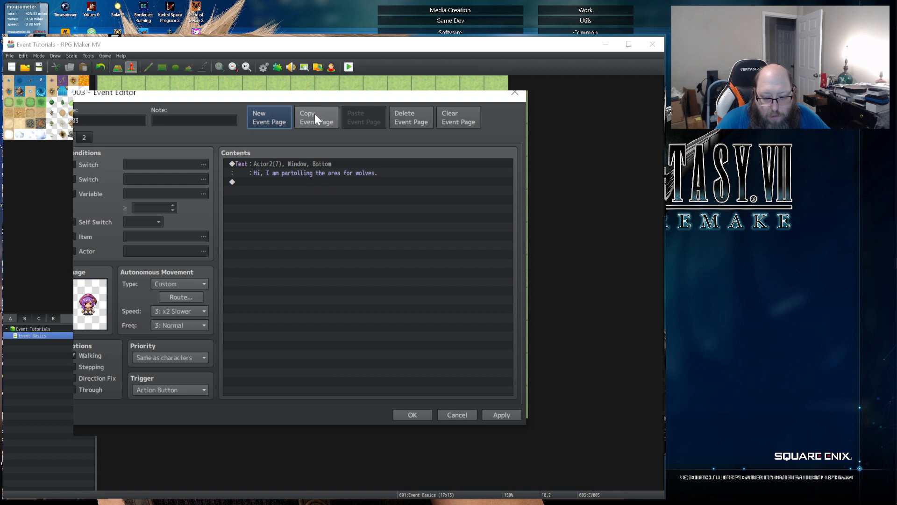
left_click(81, 138)
left_click(70, 139)
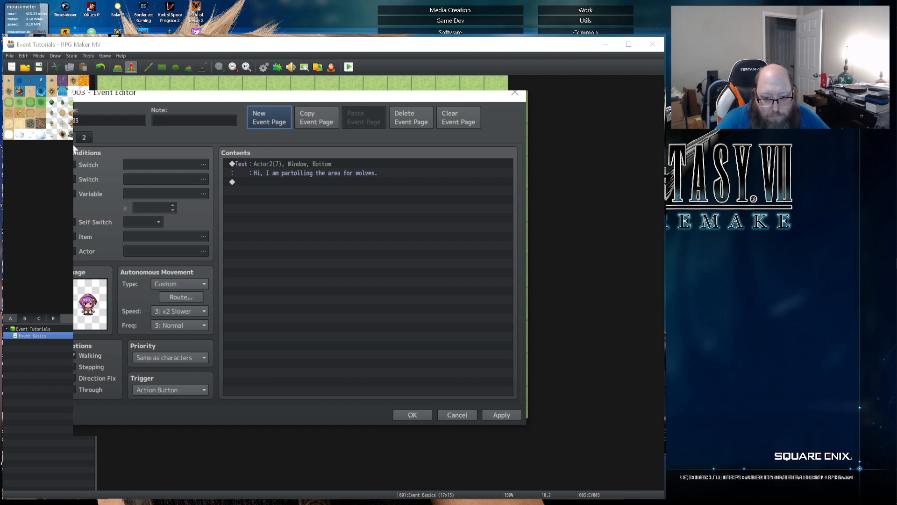
left_click(309, 123)
left_click(83, 138)
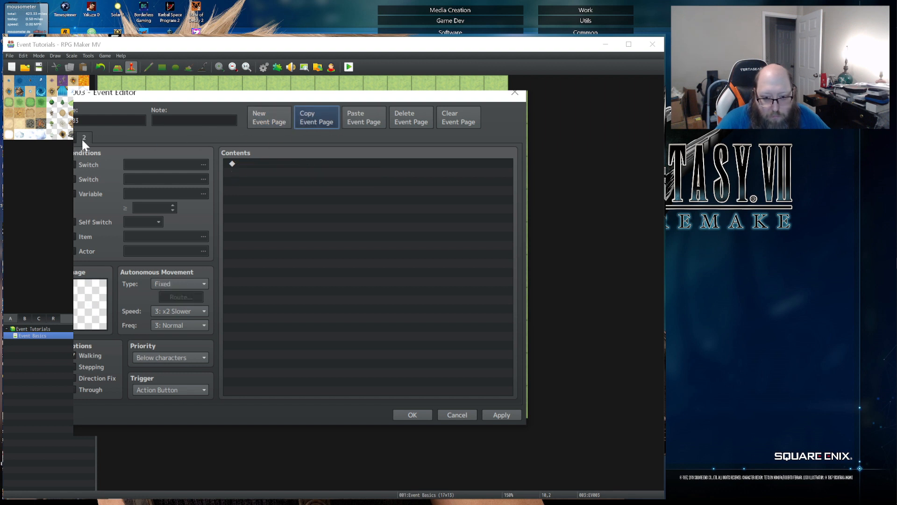
left_click(365, 114)
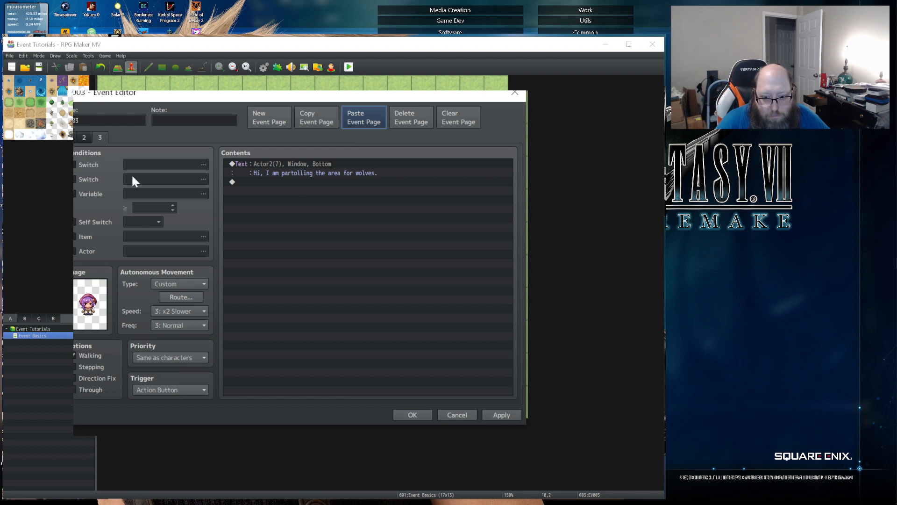
left_click(83, 138)
left_click(414, 126)
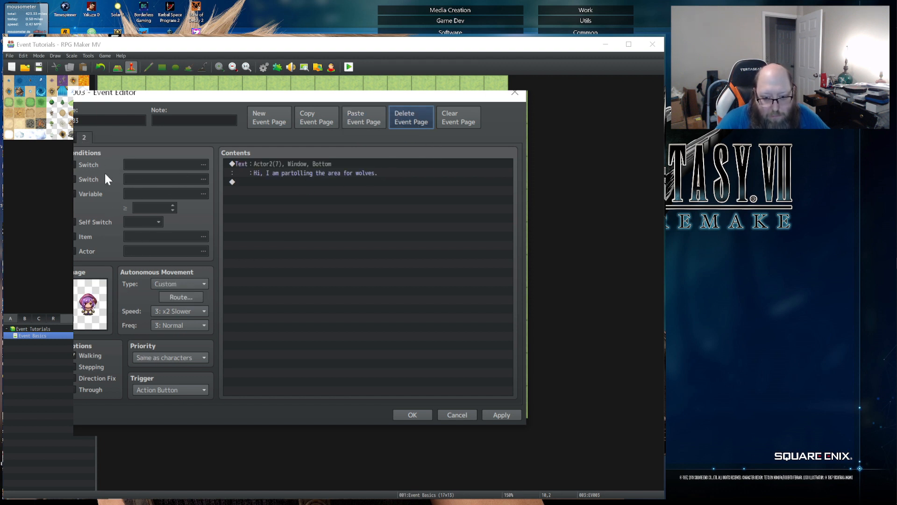
- Enable the first Switch condition on event page 2 and assign switch 0001, renamed "Wolf Spotted"
left_click(86, 165)
left_click(141, 165)
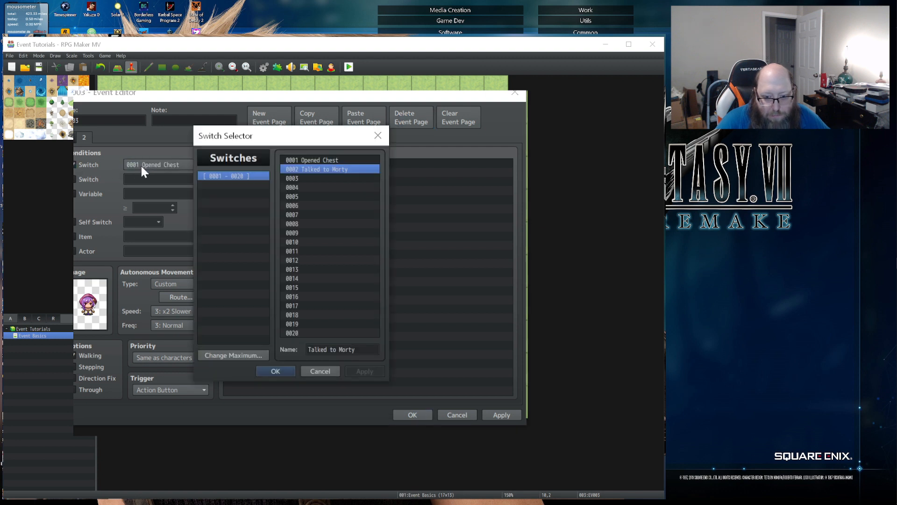
left_click(332, 161)
left_click(308, 349)
key("Delete")
key("Delete")
key("Delete")
key("Delete")
key("Delete")
key("Delete")
key("Delete")
key("Delete")
key("Delete")
key("Delete")
key("Delete")
key("Delete")
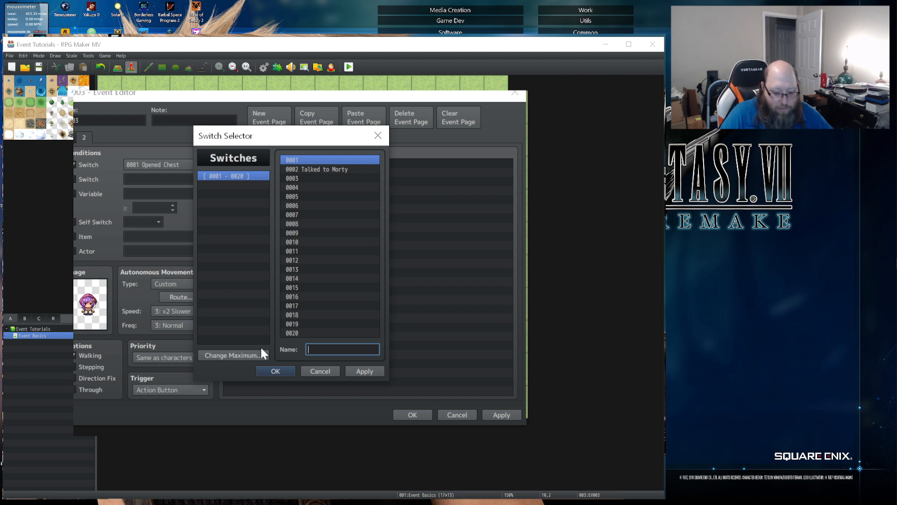
type("Wolf Spotted")
left_click(380, 371)
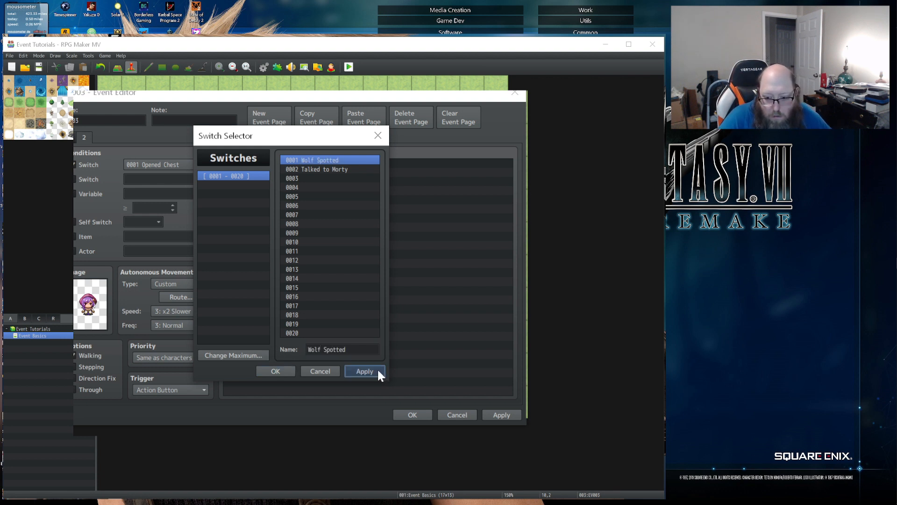
left_click(273, 369)
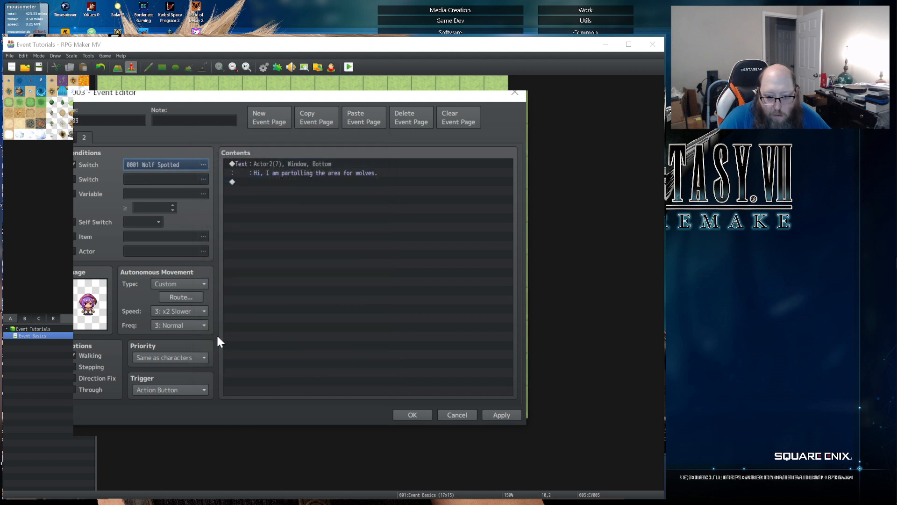
- Set event page 2's autonomous movement type to Fixed and its trigger to Parallel
left_click(175, 283)
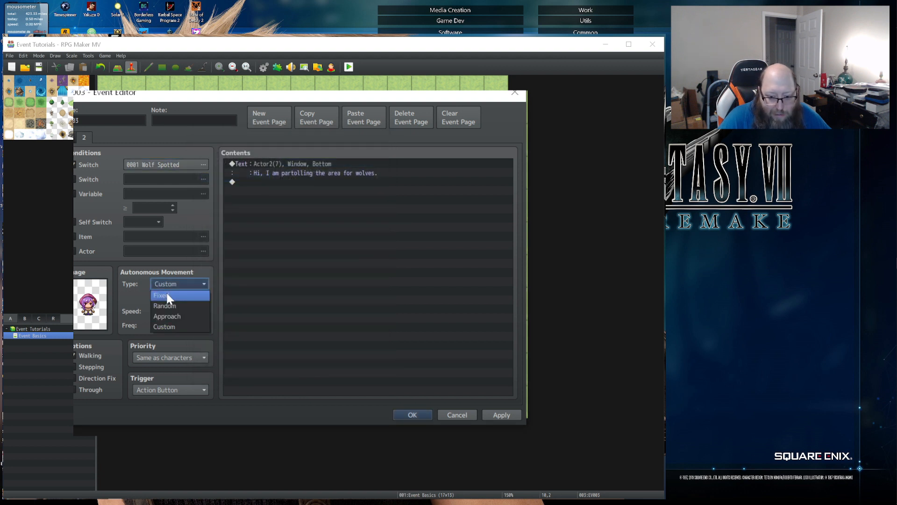
left_click(164, 294)
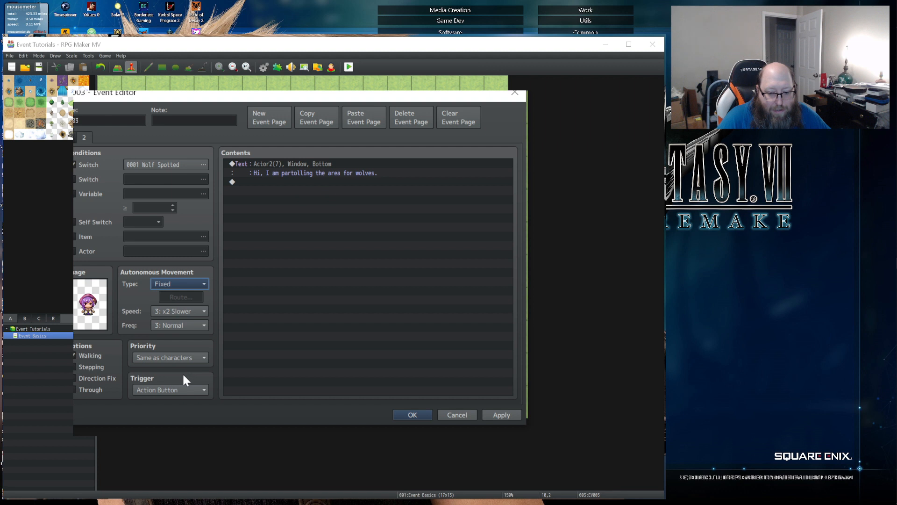
left_click(176, 387)
left_click(170, 442)
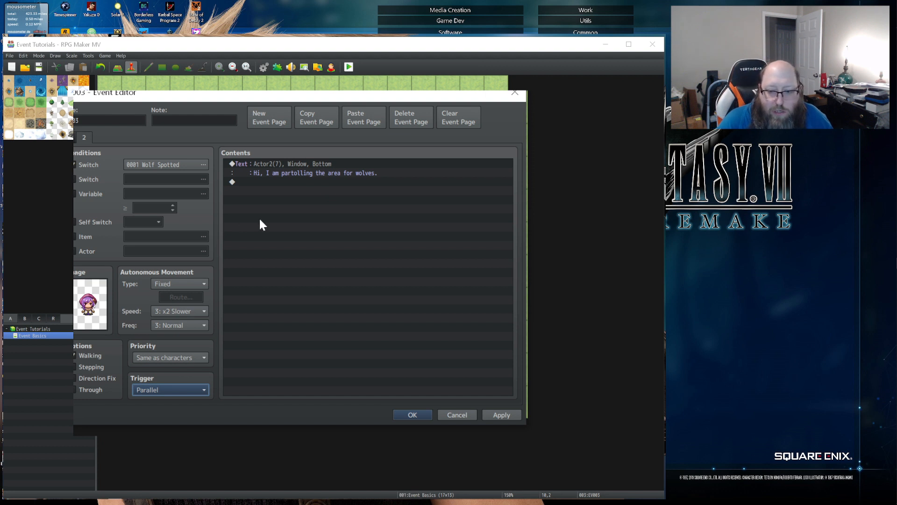
- Replace the message on event page 2 with "You saw a wolf to the west?! I must go!"
double_click(265, 163)
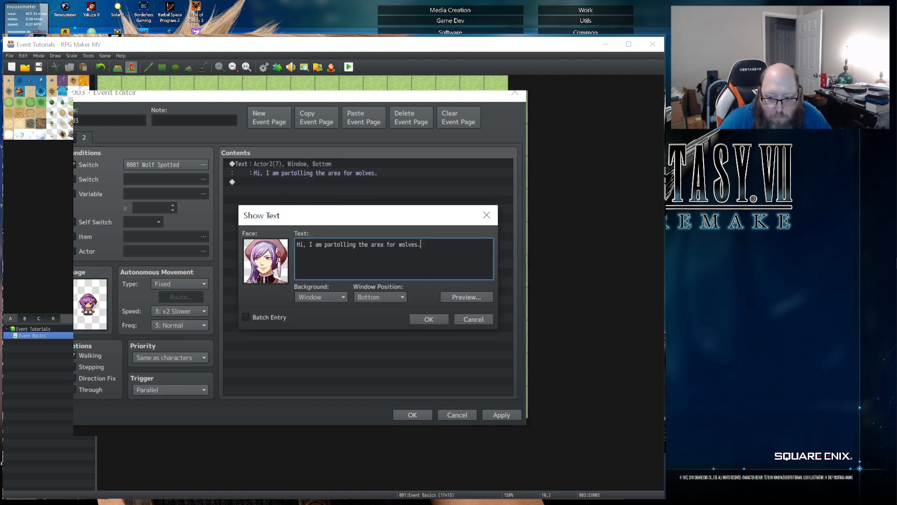
key("ctrl+a")
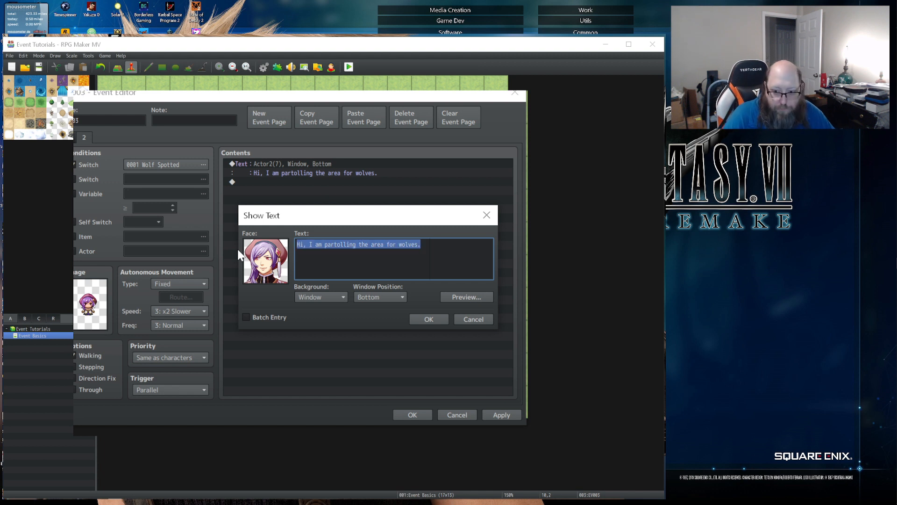
type("You s")
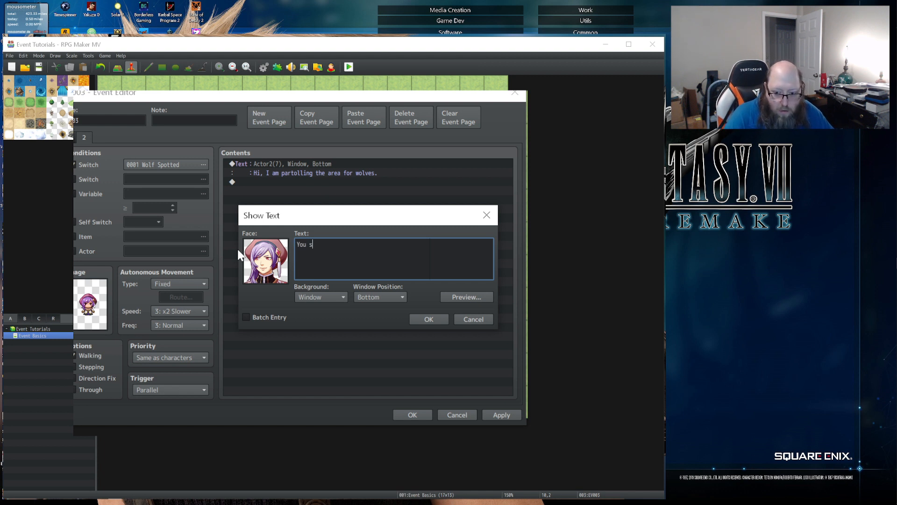
type("aw a wolf ")
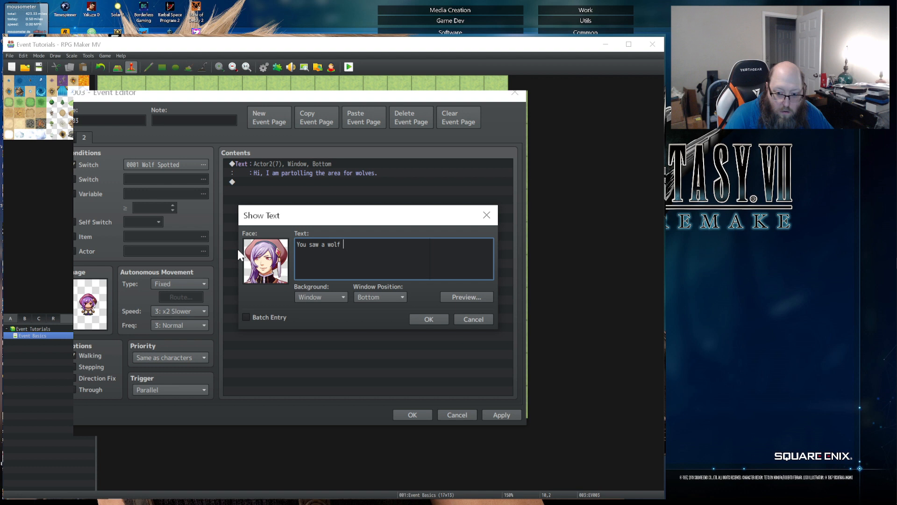
type("to ")
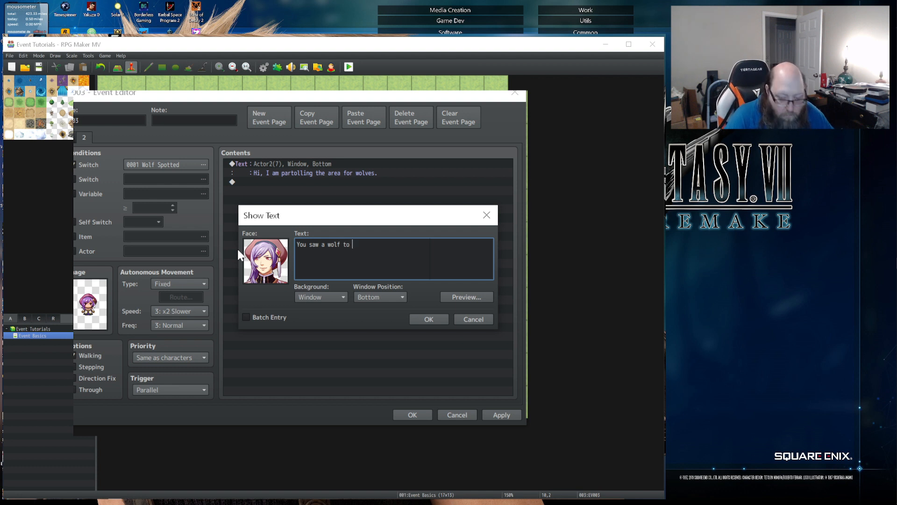
type("the weest?")
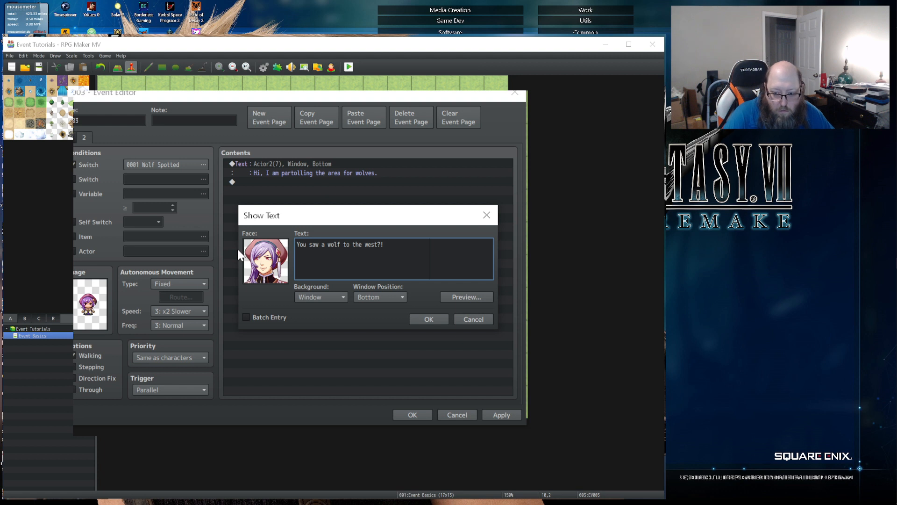
type("!  I must go!")
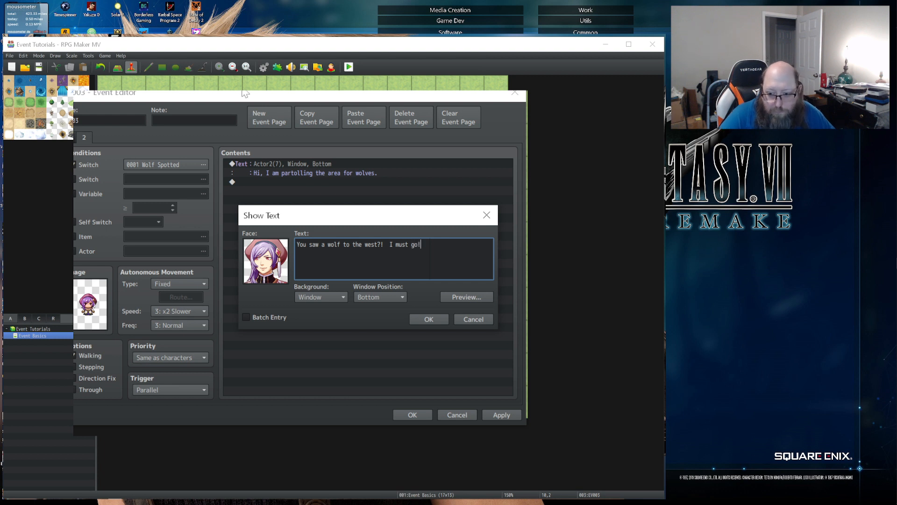
left_click(427, 320)
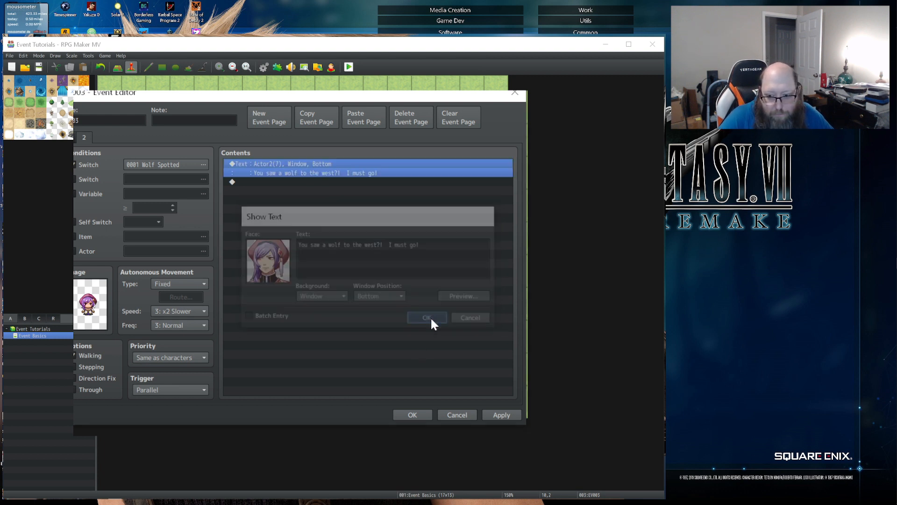
- Start a Set Movement Route command below the message, targeting This Event
double_click(268, 183)
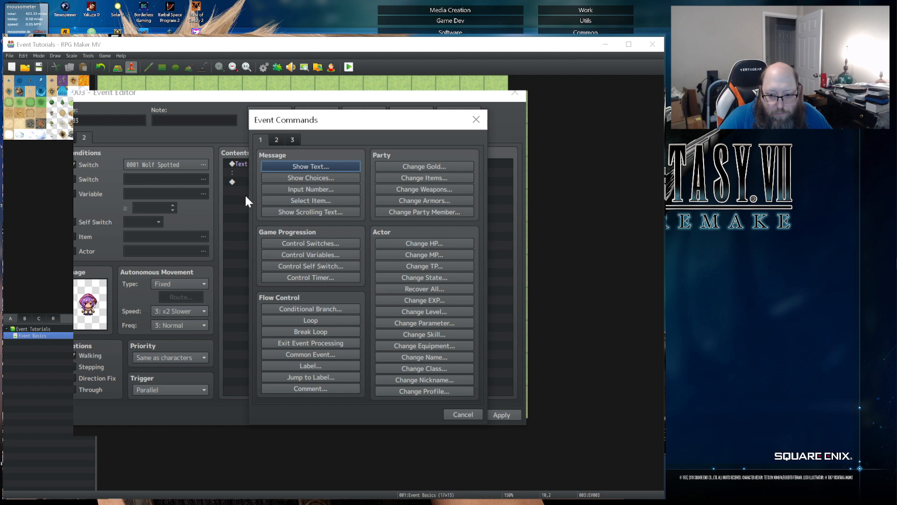
left_click(276, 140)
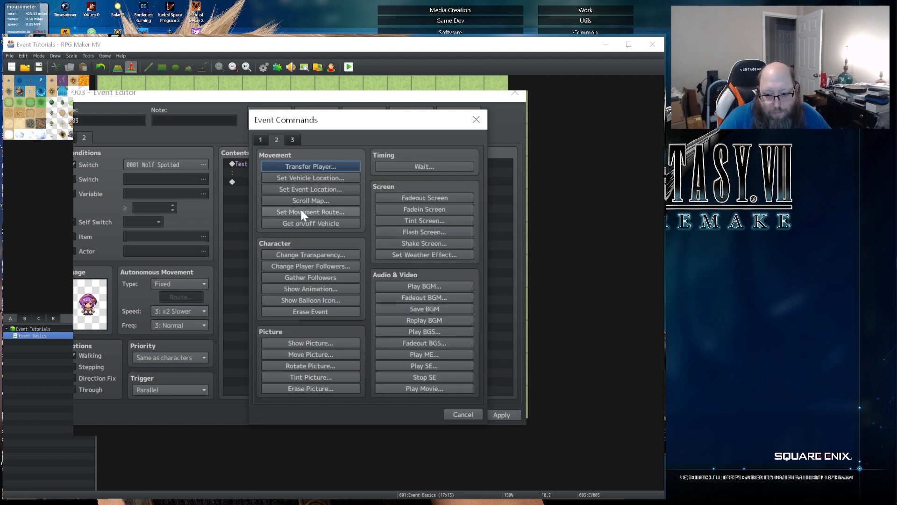
left_click(301, 212)
left_click(203, 181)
left_click(198, 204)
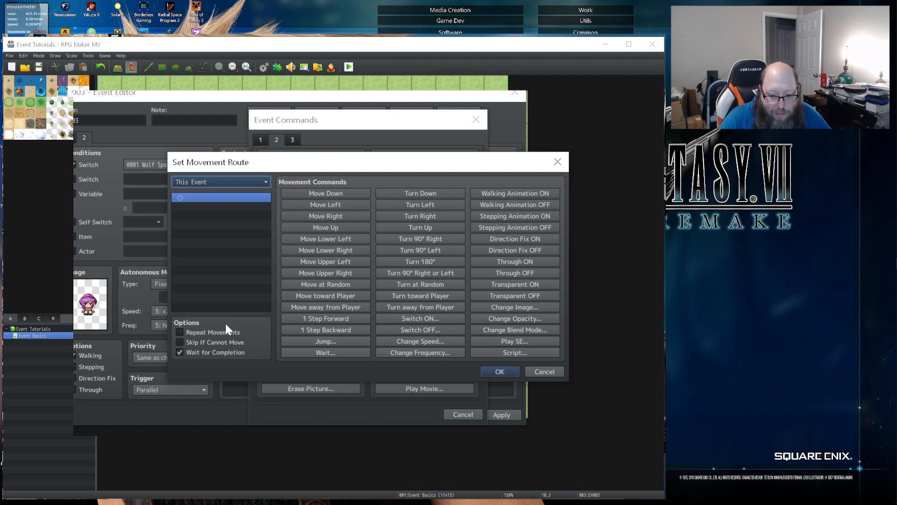
left_click(203, 198)
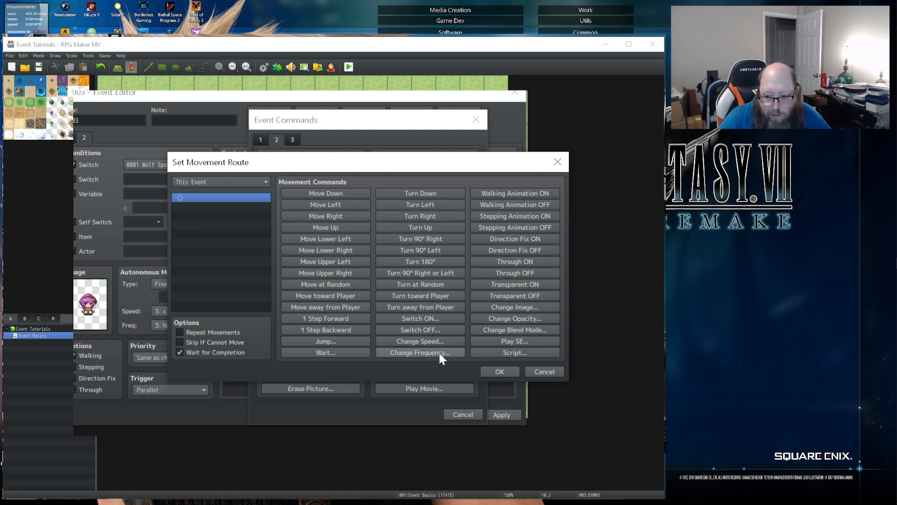
- Add a speed change to 5: x2 Faster and a frequency change to 4 in the movement route
left_click(425, 341)
left_click(332, 276)
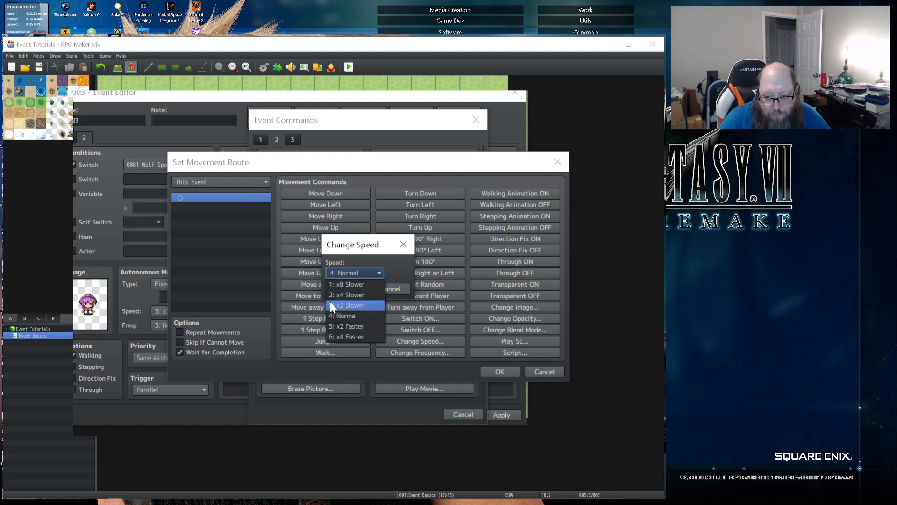
left_click(335, 324)
left_click(345, 292)
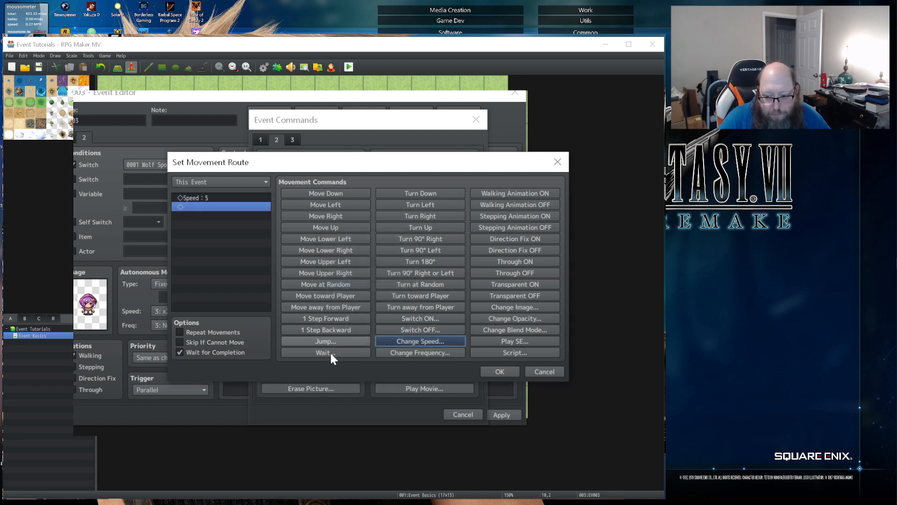
left_click(419, 353)
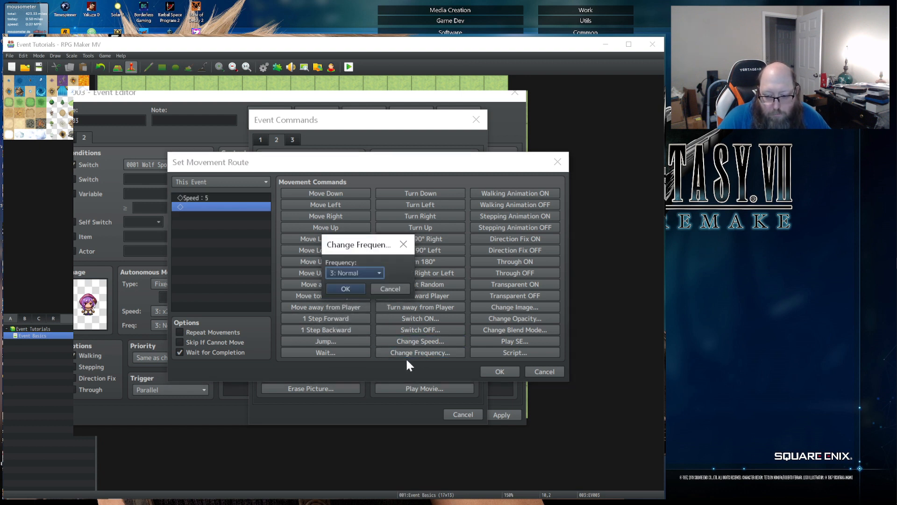
left_click(355, 273)
left_click(346, 316)
left_click(343, 290)
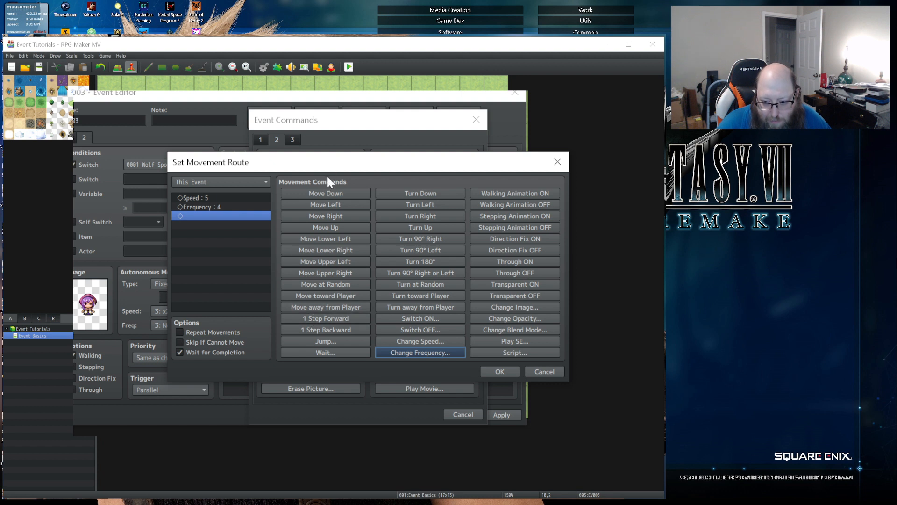
- Append twelve Move Left commands to the route after the frequency change
left_click(319, 204)
left_click(319, 204)
left_click(318, 204)
left_click(319, 204)
left_click(319, 204)
left_click(319, 205)
left_click(319, 204)
left_click(318, 205)
left_click(319, 204)
left_click(318, 204)
left_click(319, 204)
left_click(319, 205)
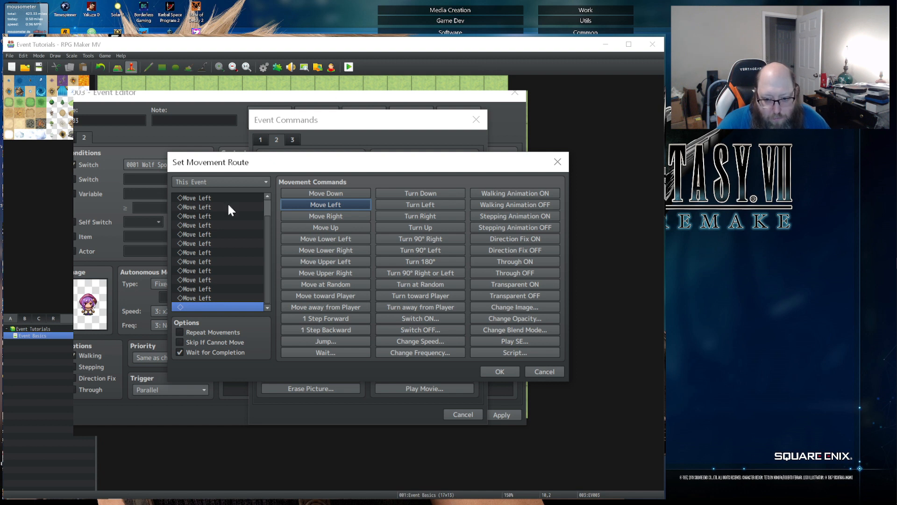
- Count through the route's Move Left commands from the beginning and confirm the movement route
scroll(219, 225, "up", 1)
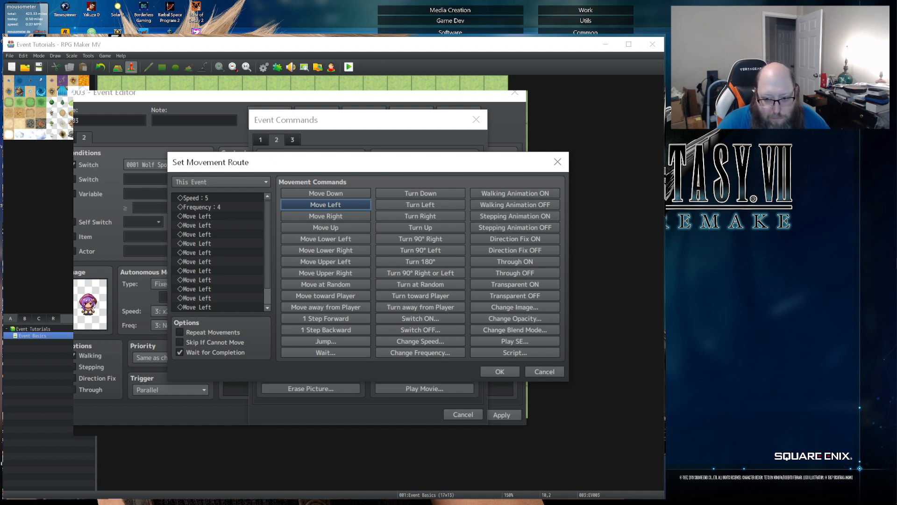
left_click(220, 204)
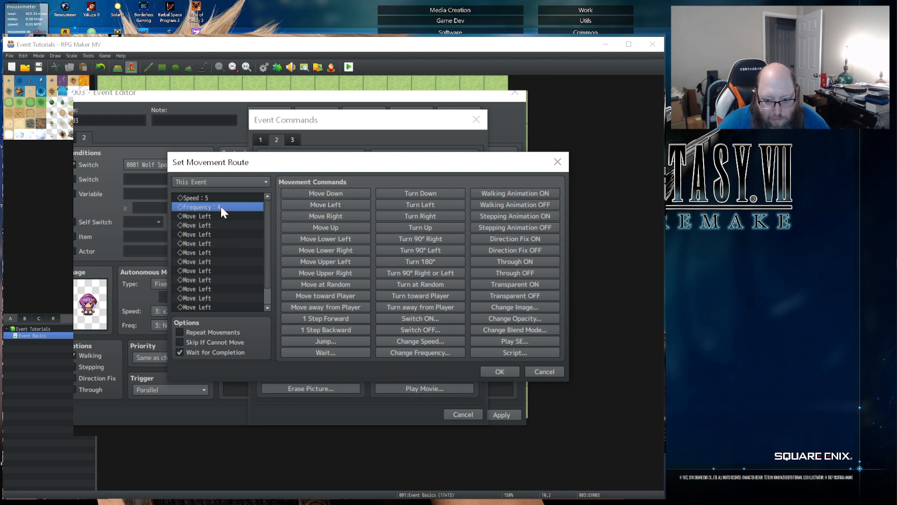
key("Down")
key("Down")
key("Down")
key("Down")
key("Down")
key("Down")
key("Down")
key("Down")
key("Down")
key("Down")
key("Down")
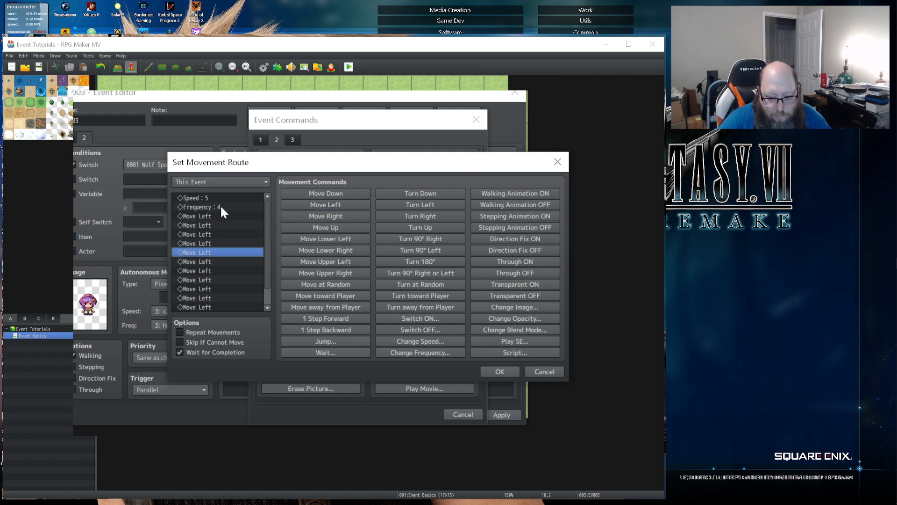
key("Down")
key("Down")
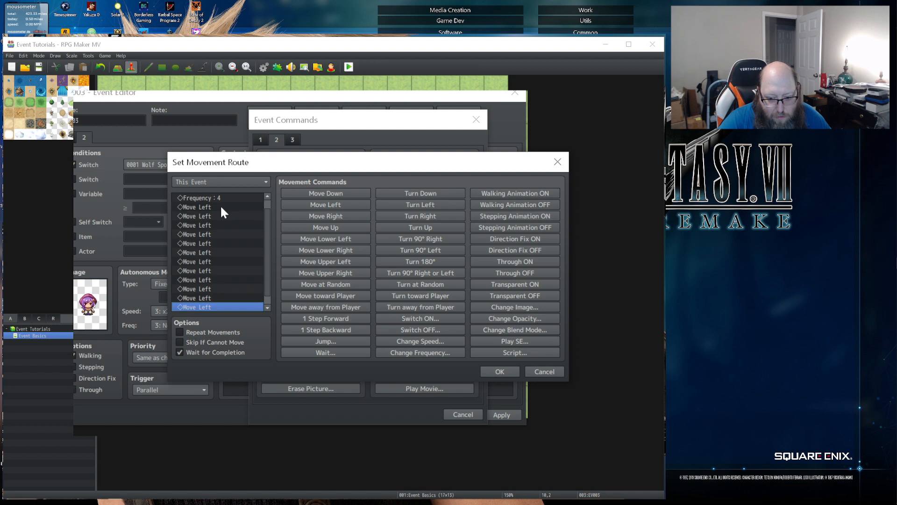
key("Up")
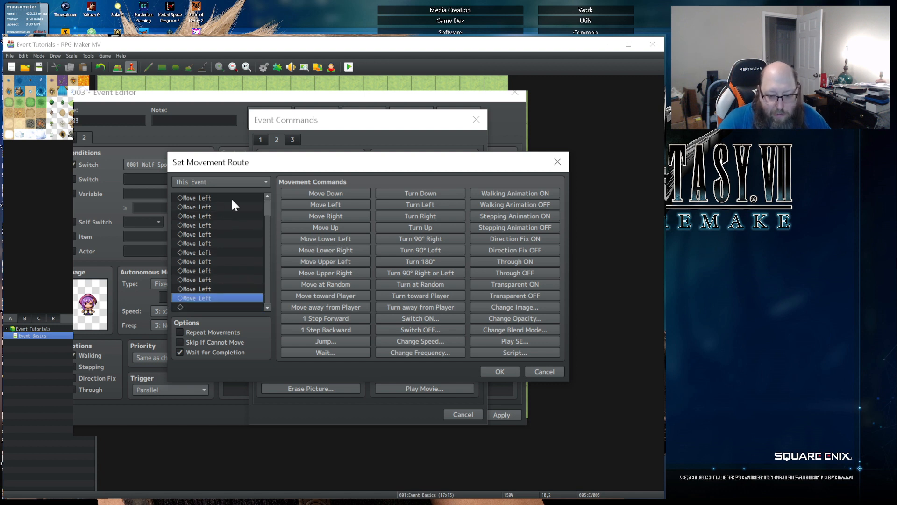
key("Down")
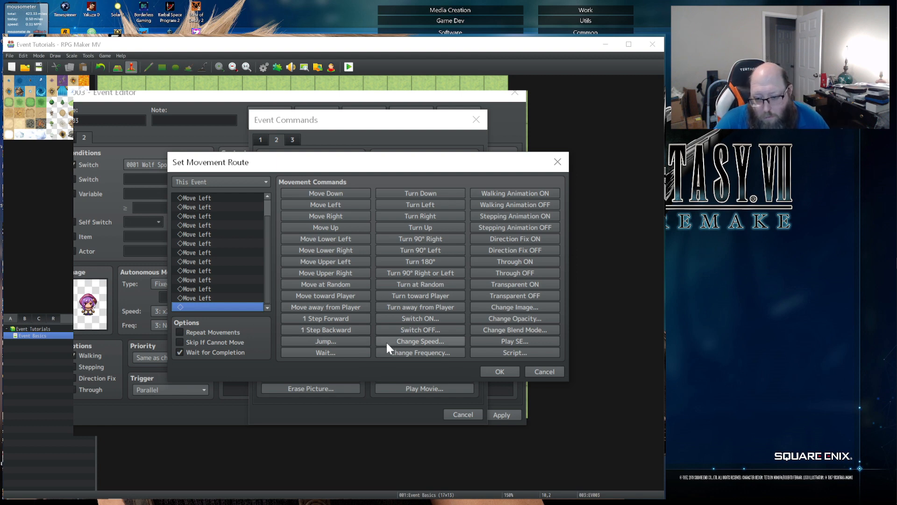
left_click(488, 370)
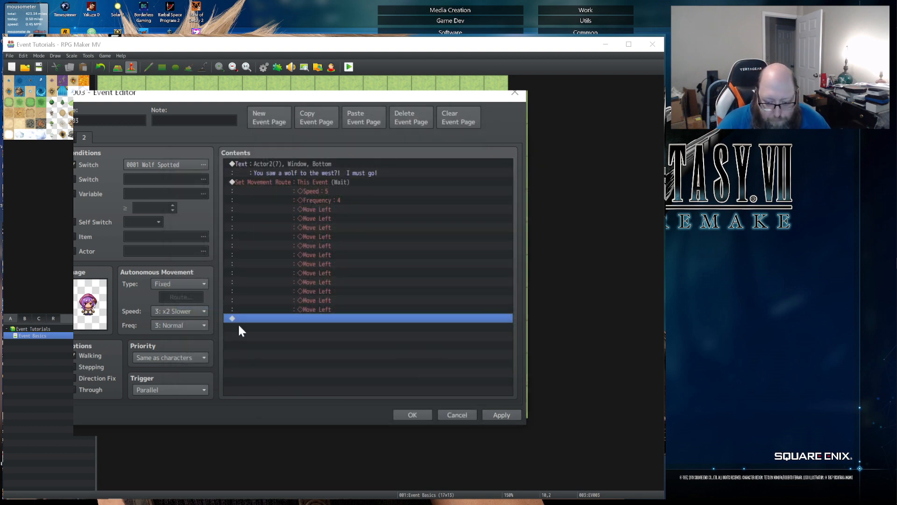
- Add a Control Switches command after the movement route that turns ON switch 0002, renamed "Eliza left"
double_click(253, 317)
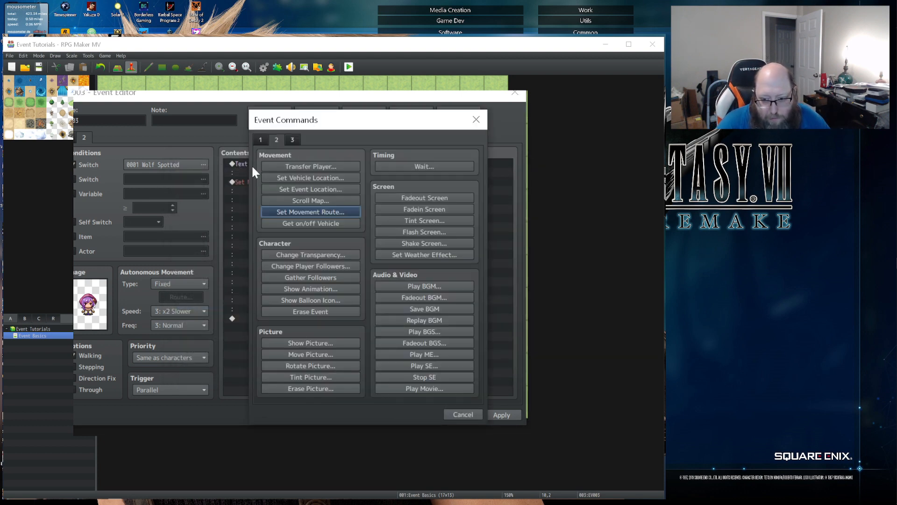
left_click(260, 140)
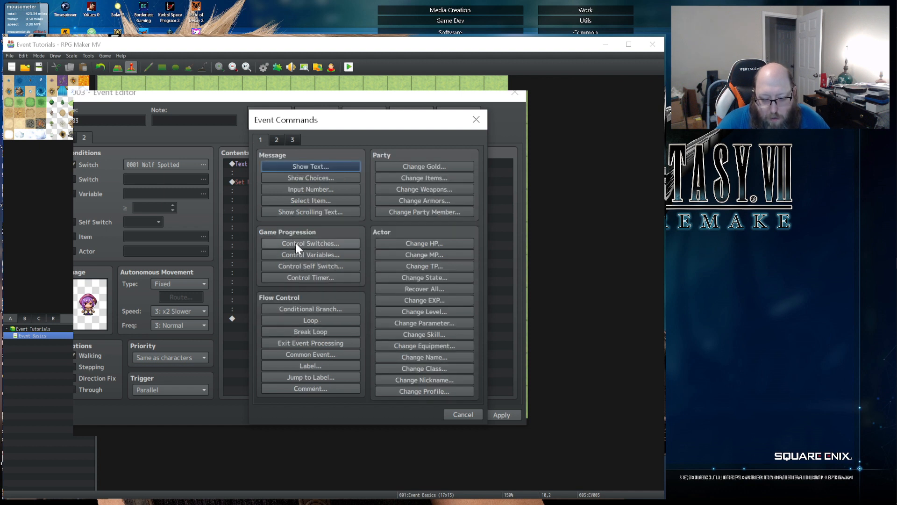
left_click(295, 242)
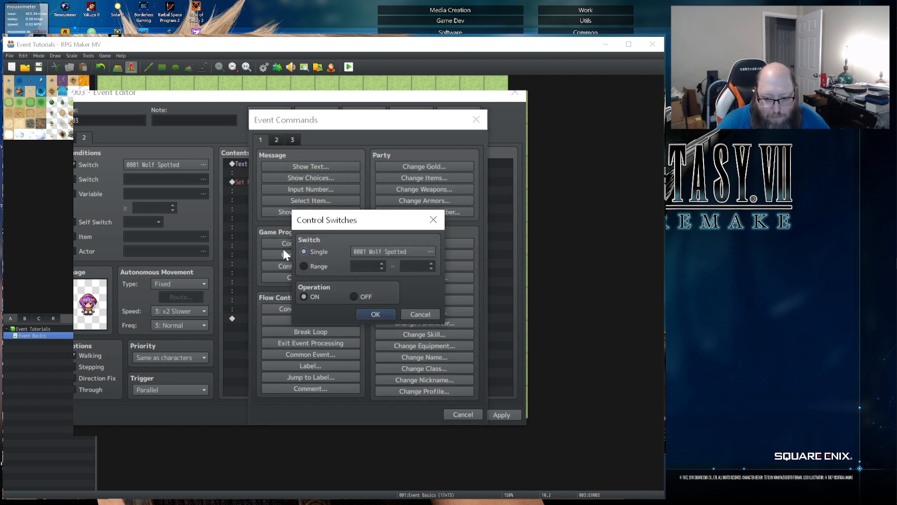
left_click(404, 251)
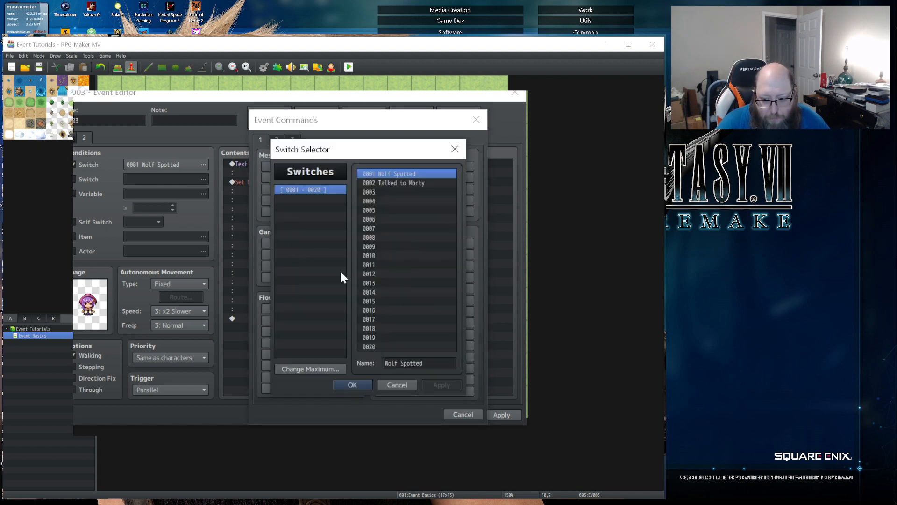
left_click(393, 184)
left_click(385, 363)
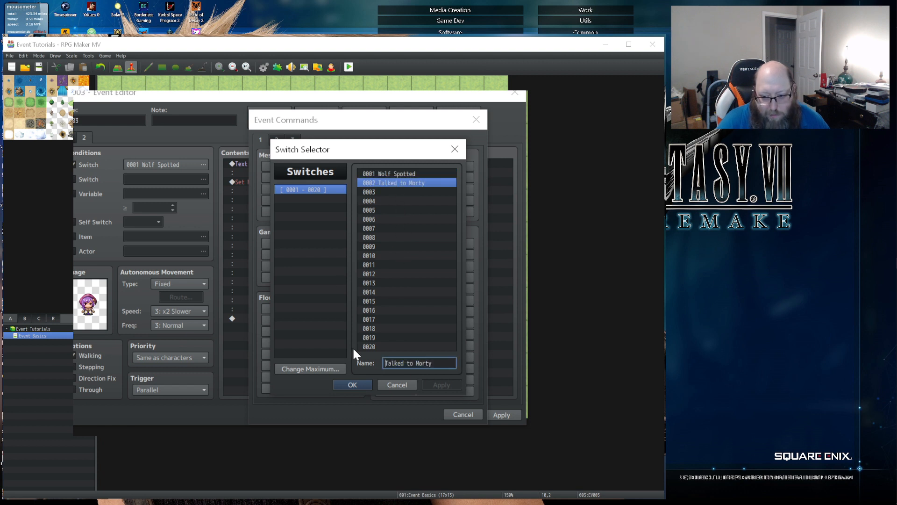
key("Delete")
key("Delete")
key("Delete")
key("Delete")
key("Delete")
key("Delete")
key("Delete")
key("Delete")
key("Delete")
key("Delete")
key("Delete")
key("Delete")
key("Delete")
key("Delete")
key("Delete")
type("Eliza left")
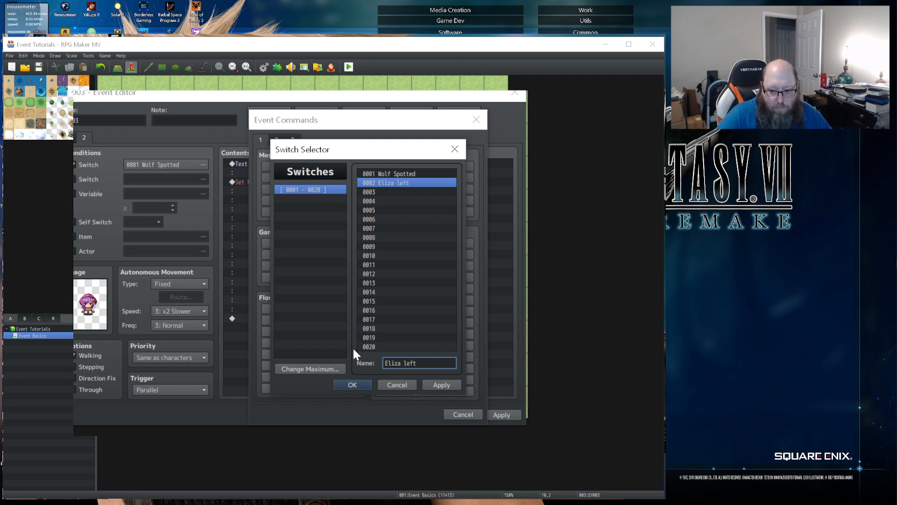
left_click(355, 384)
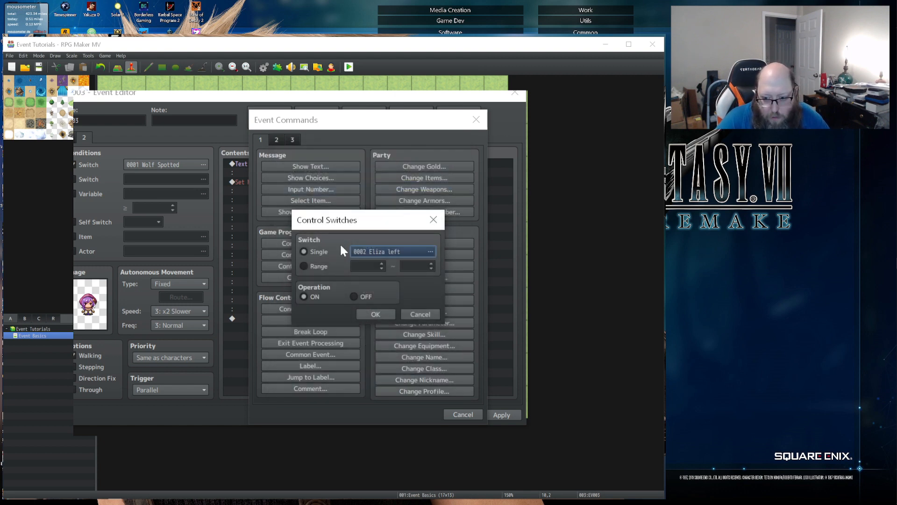
left_click(383, 314)
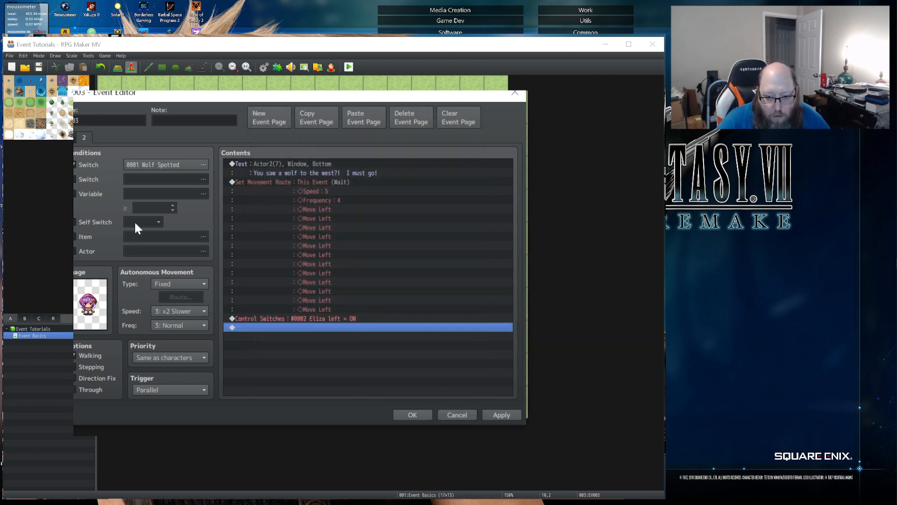
- Create a blank third event page and set its first Switch condition to 0002 Eliza left
left_click(267, 114)
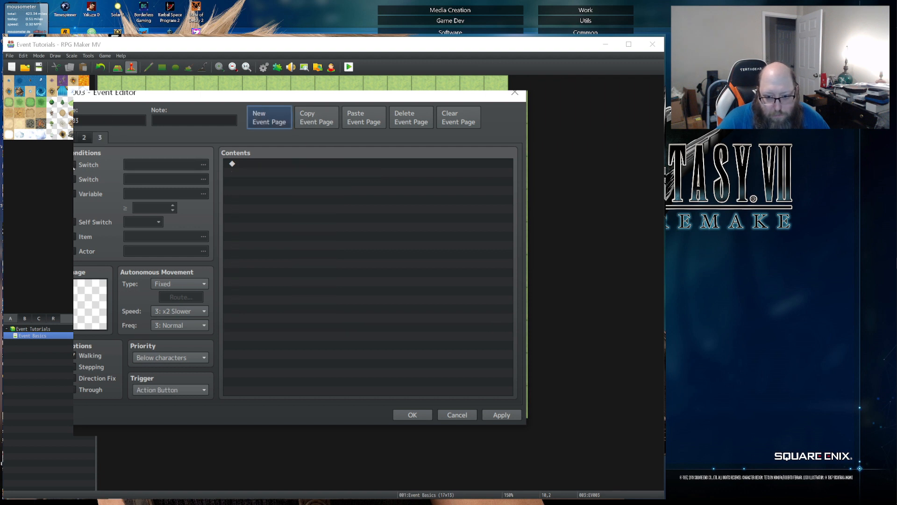
left_click(85, 165)
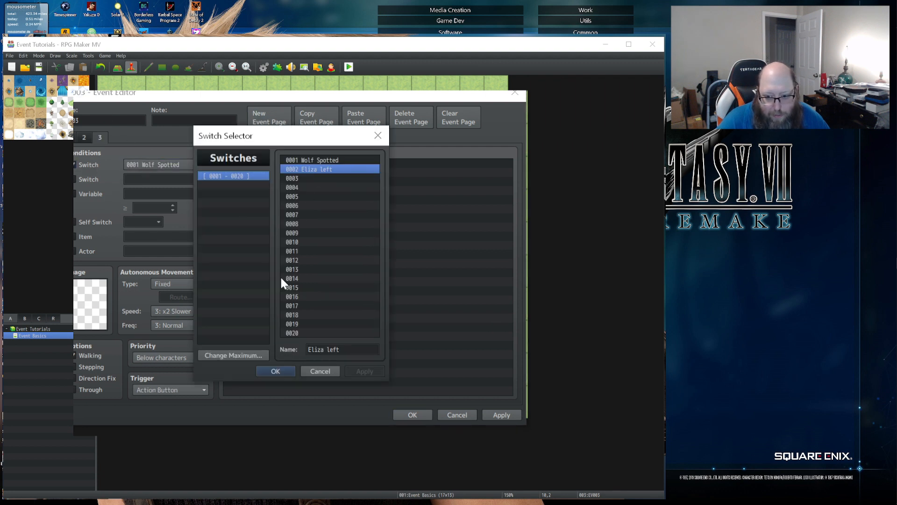
left_click(273, 371)
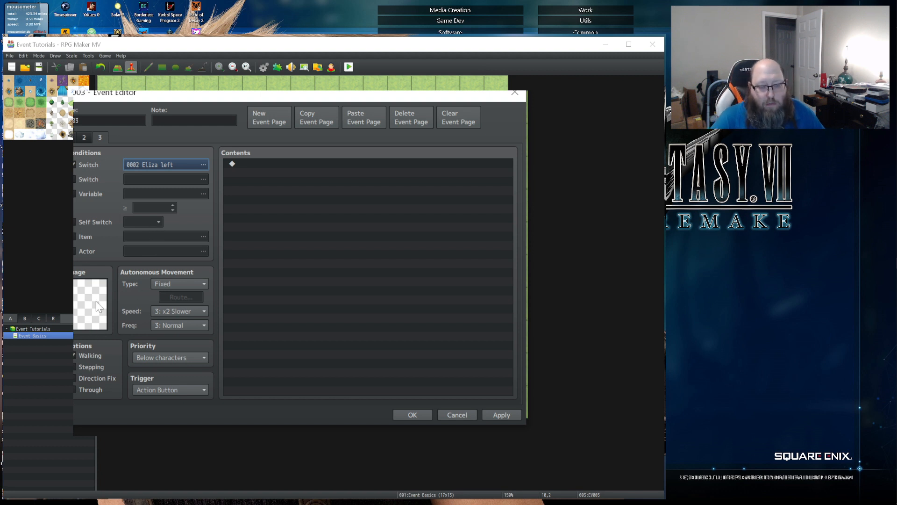
- Review the event's first and second pages against the blank third page, and save the event
left_click(74, 137)
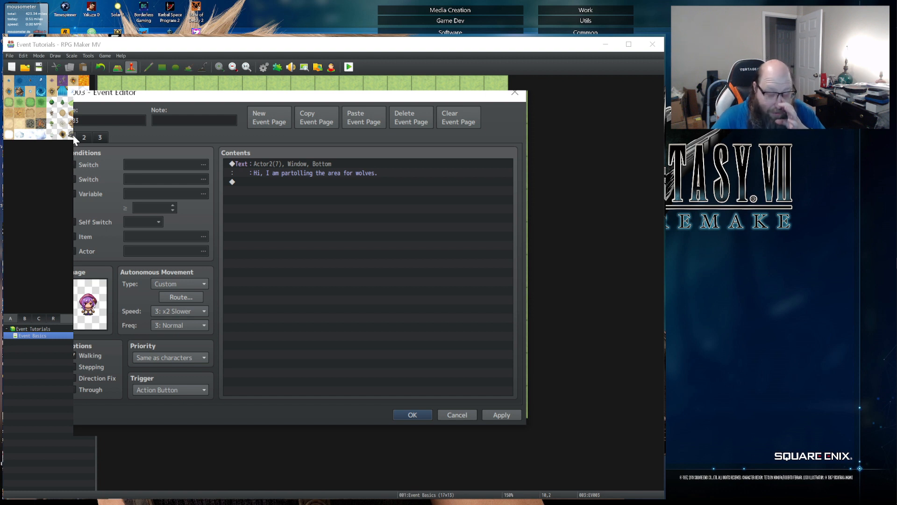
left_click(82, 138)
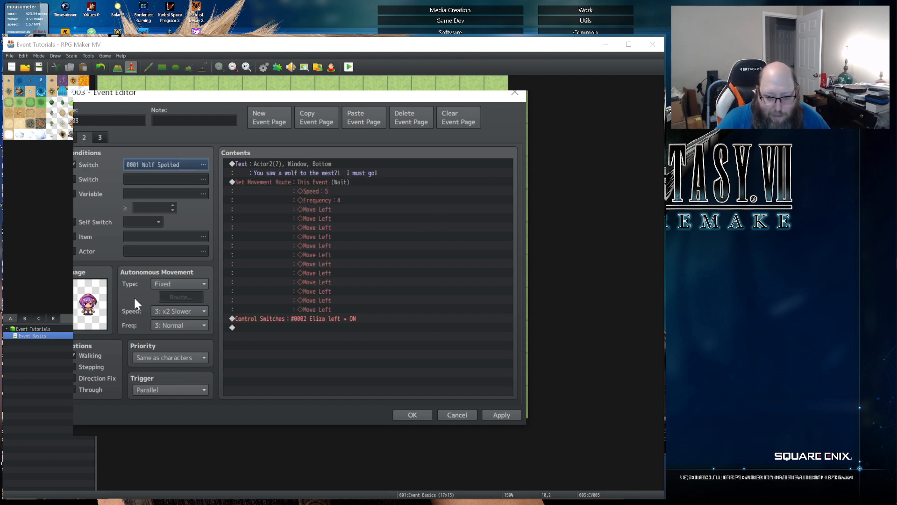
left_click(103, 136)
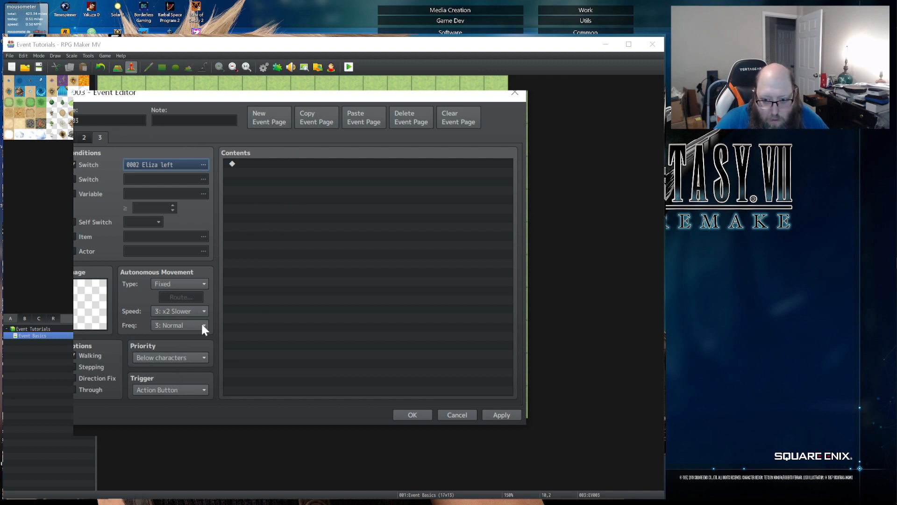
left_click(413, 414)
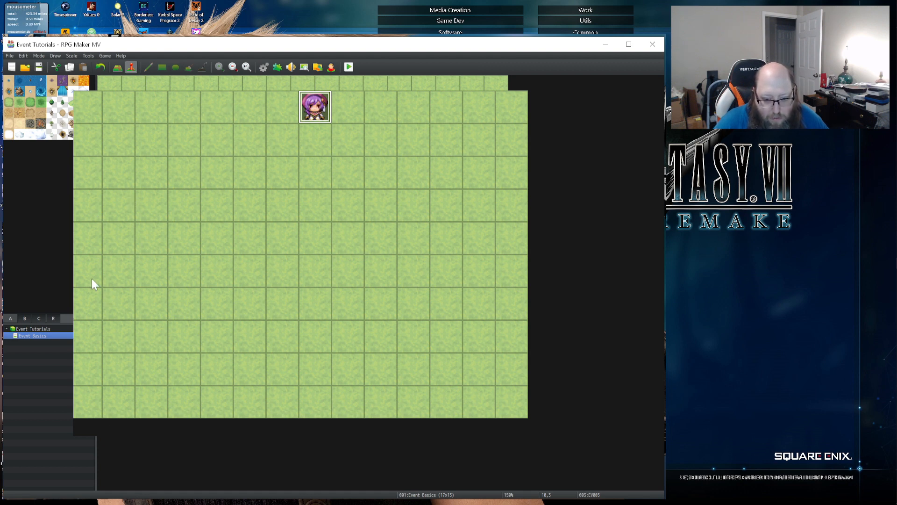
- Create a new event at map tile 3,9, clear its name, and give it the first Actor2 character image
double_click(79, 300)
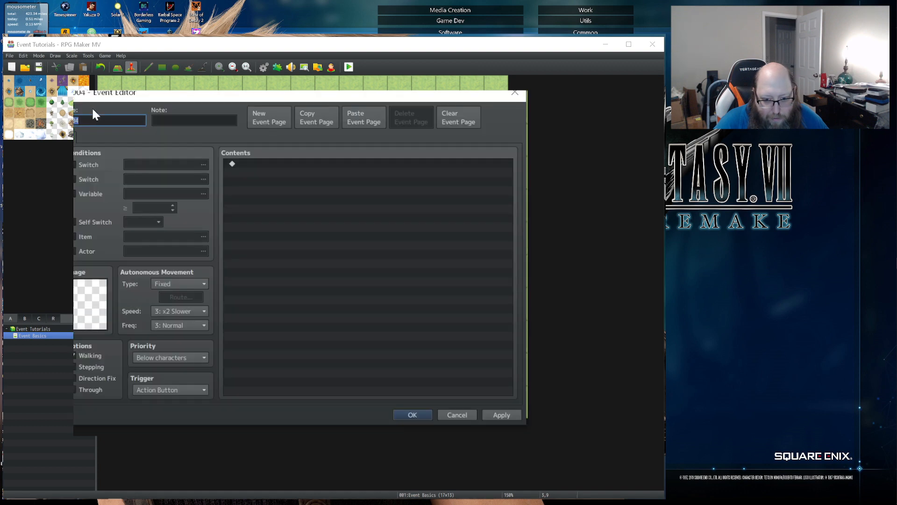
key("BackSpace")
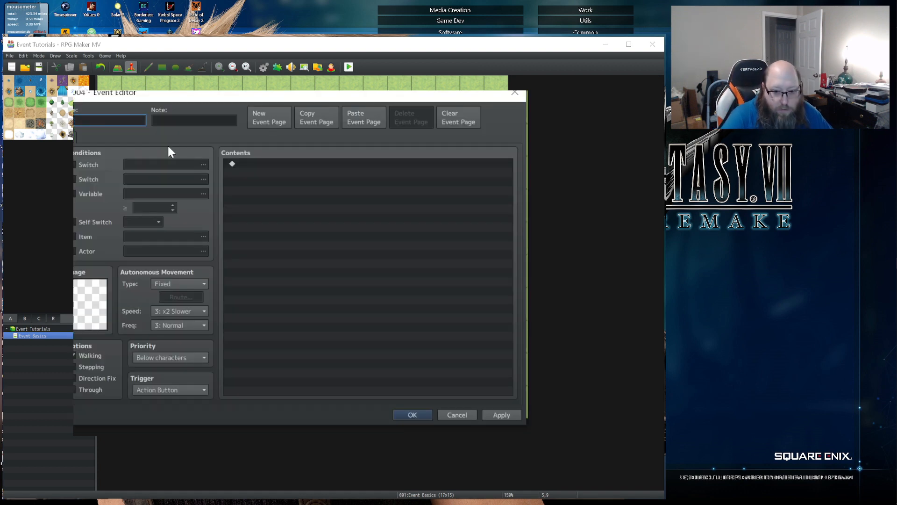
double_click(90, 300)
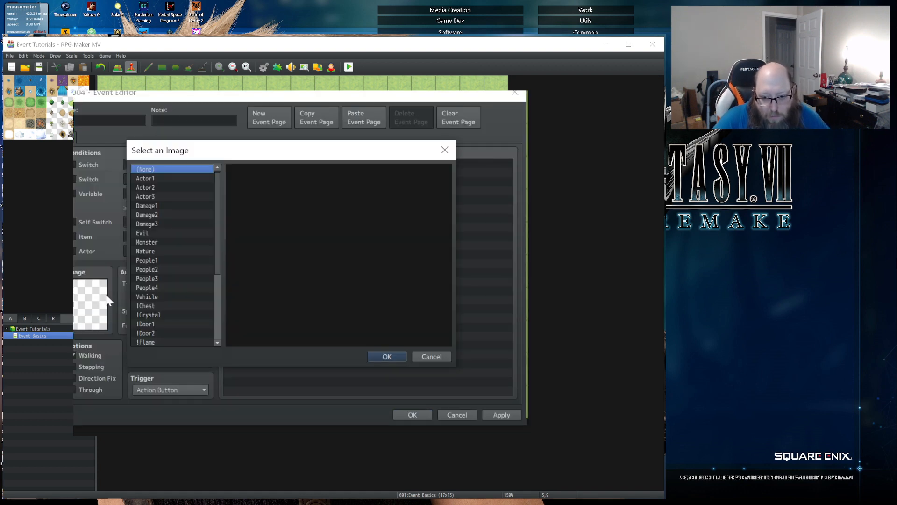
left_click(148, 188)
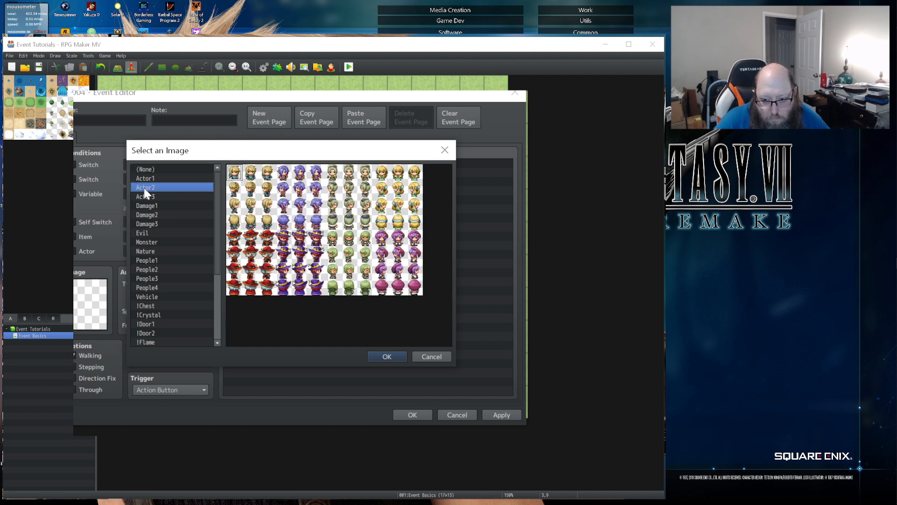
double_click(234, 173)
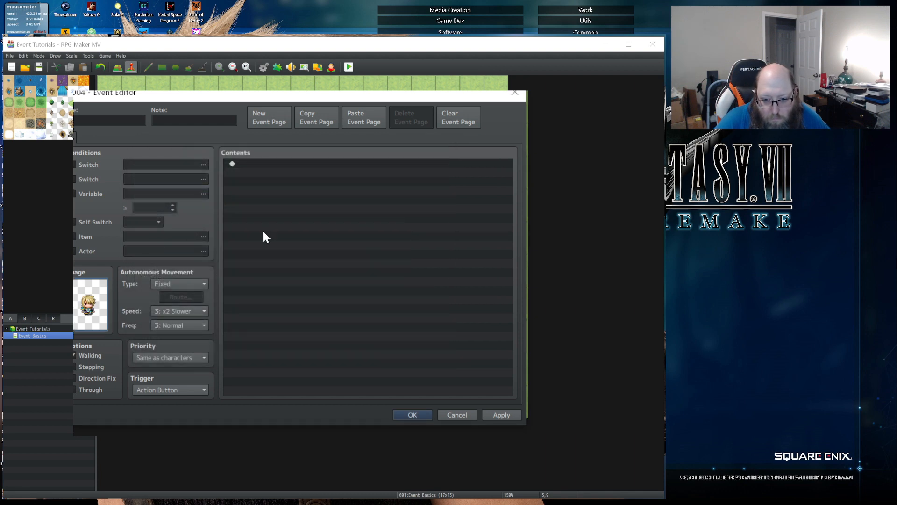
- Set the new event's autonomous movement type to Random and its speed to 4: Normal
left_click(175, 283)
left_click(168, 305)
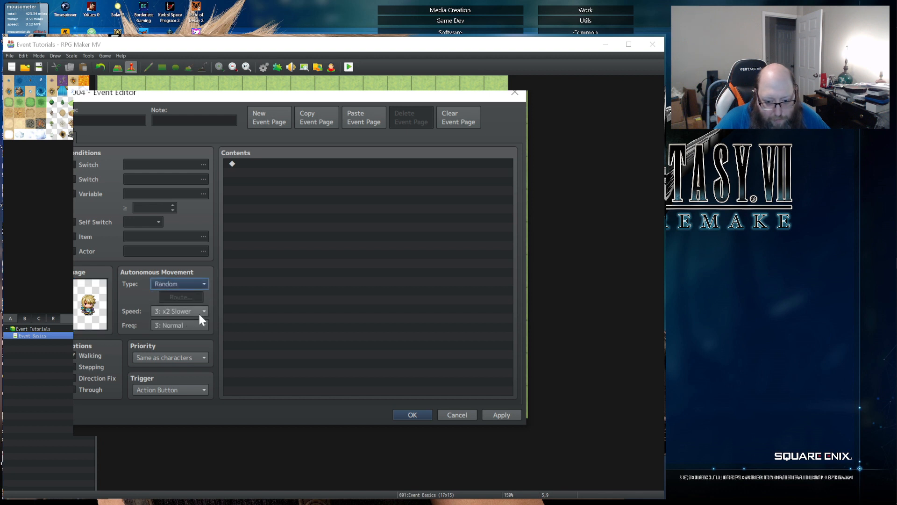
left_click(175, 310)
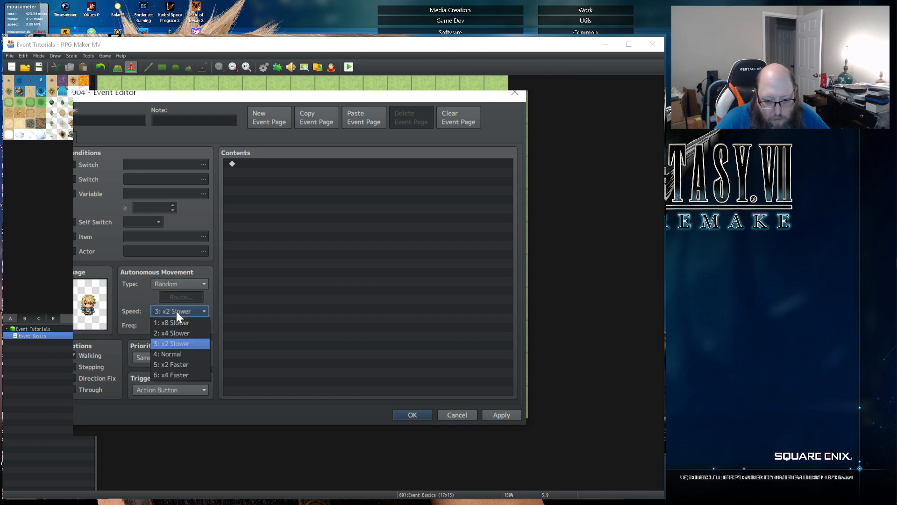
left_click(176, 352)
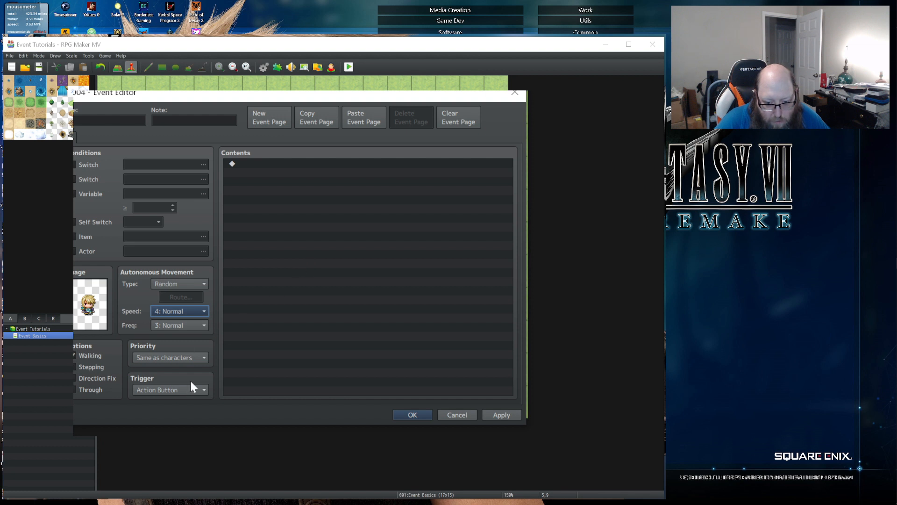
- Start a Show Text command in the event contents with the first Actor2 face as its portrait
left_click(260, 164)
double_click(260, 164)
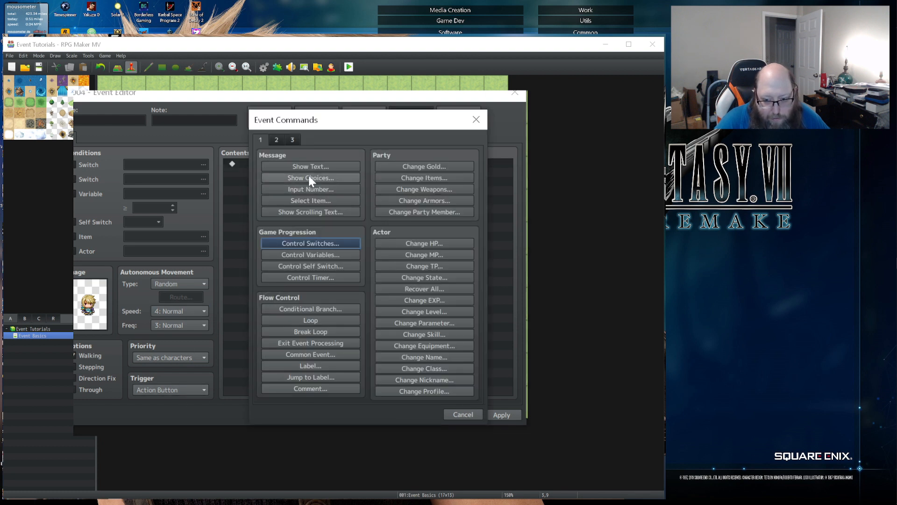
left_click(290, 166)
double_click(266, 259)
left_click(233, 191)
left_click(259, 201)
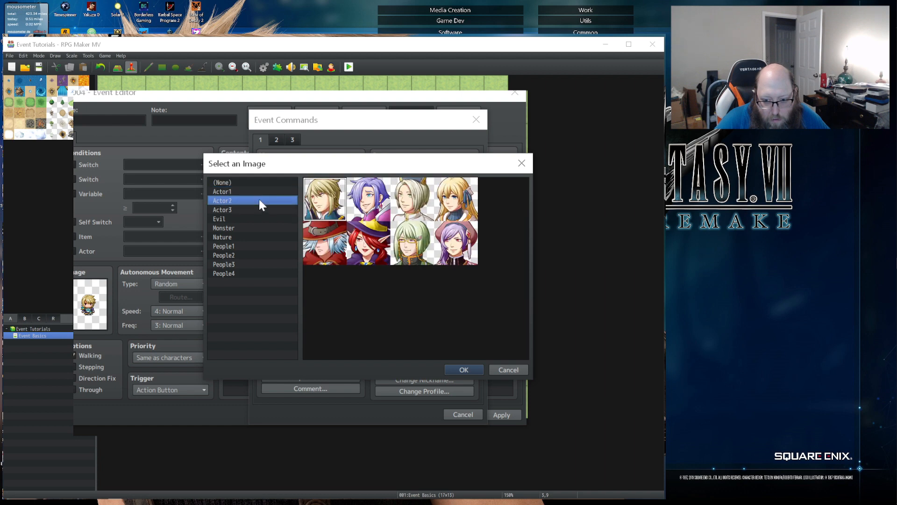
double_click(324, 199)
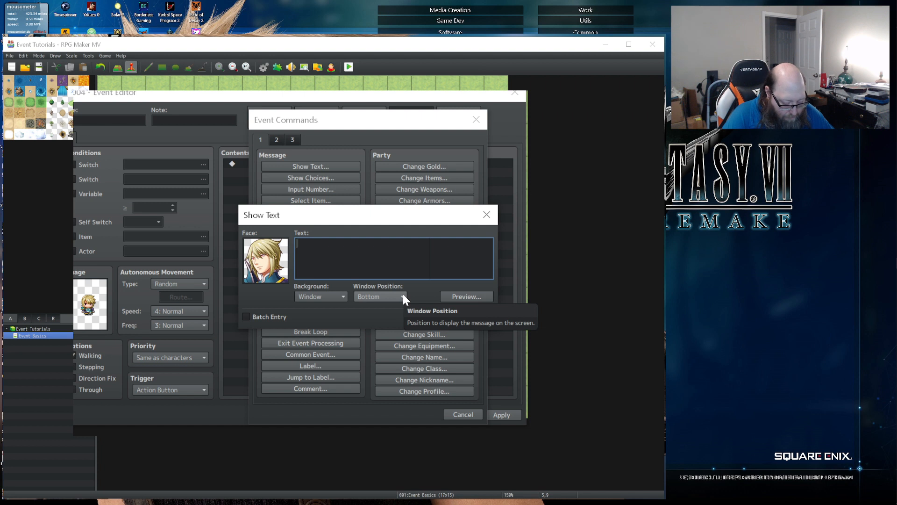
- Enter the message "Yo, be careful if you go to the west, I saw a wolf over that eay a bit ago." on two lines
type("Yo")
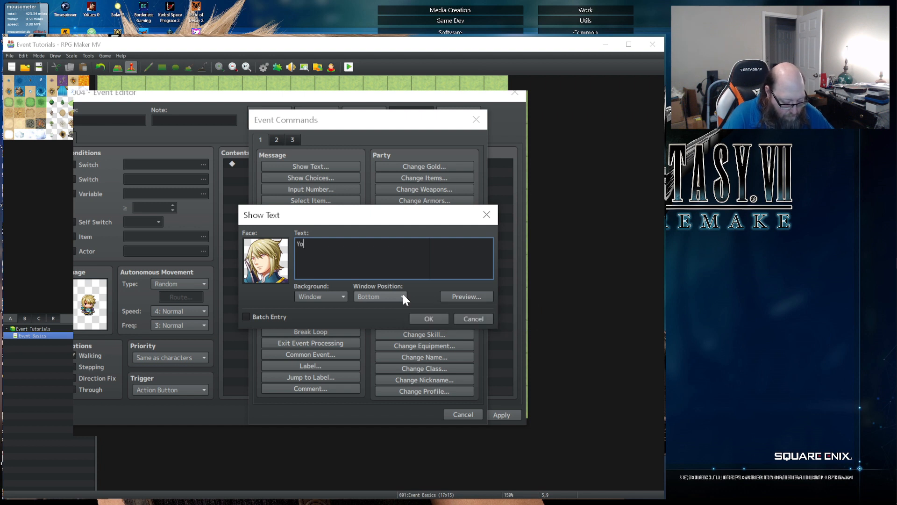
type(", be careful if you")
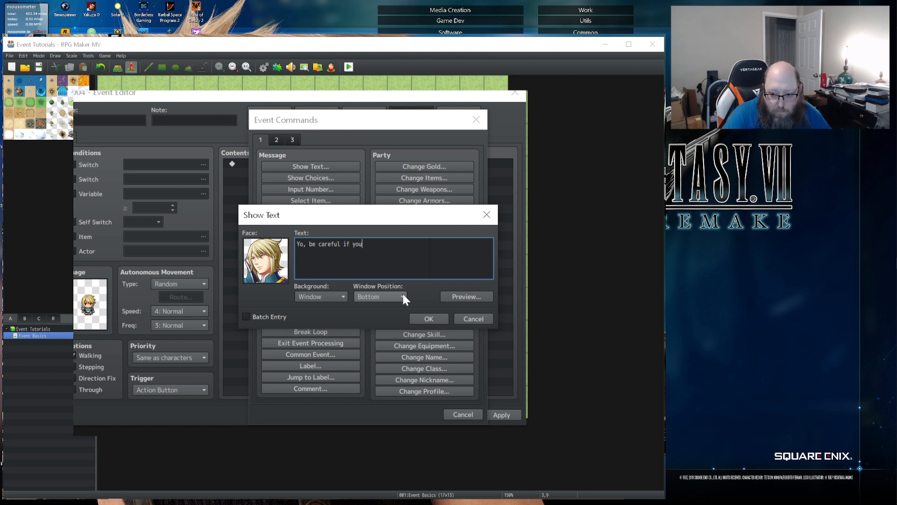
type(" go to the west, I")
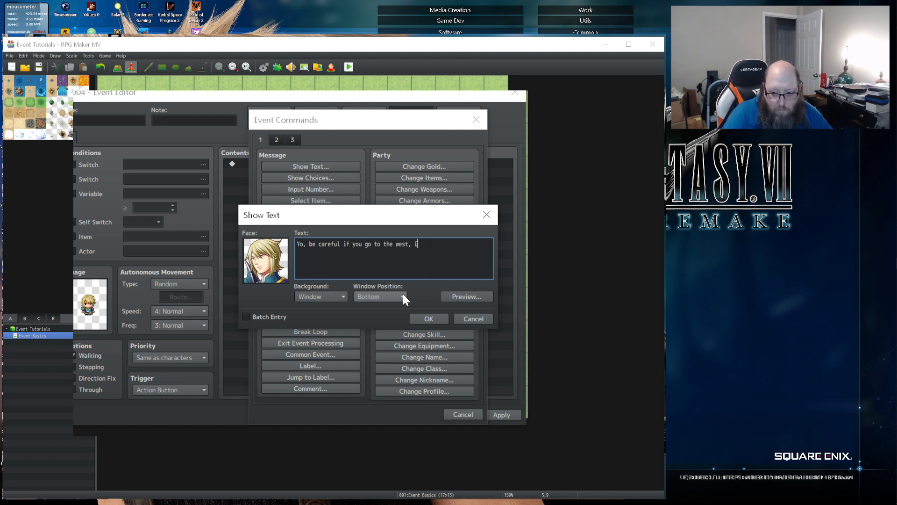
key("Return")
type("saw a wolf ove")
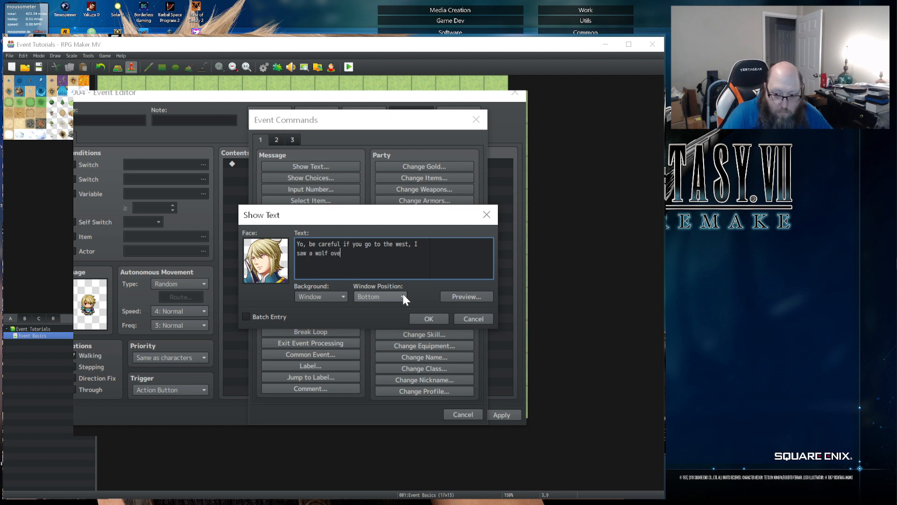
type("r that eay a bit agot.")
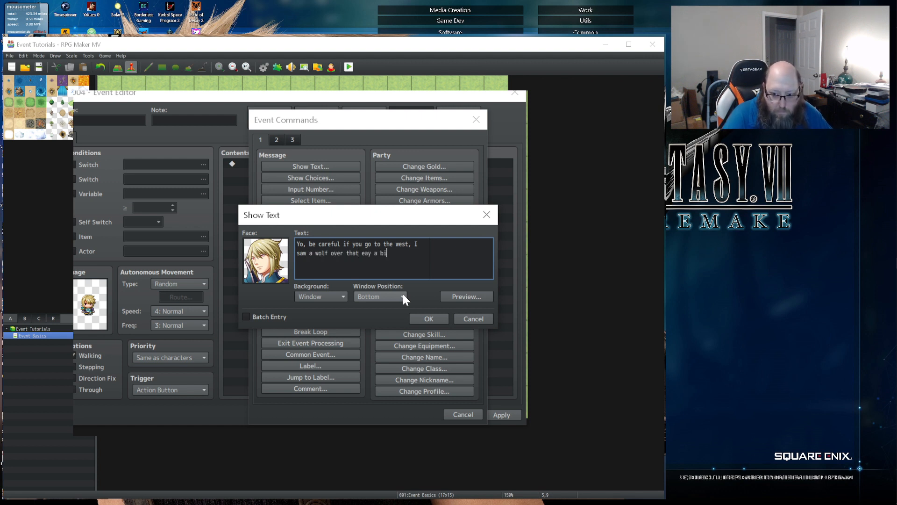
key("BackSpace")
key("BackSpace")
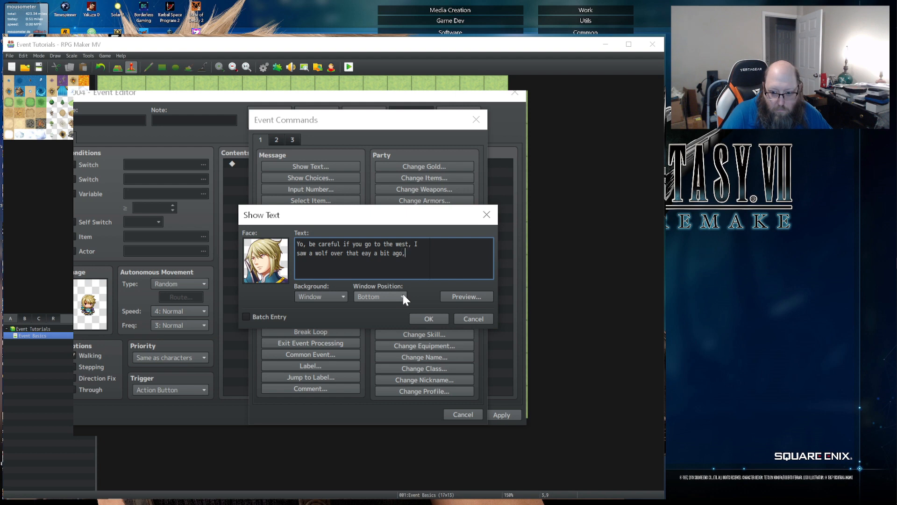
type(".")
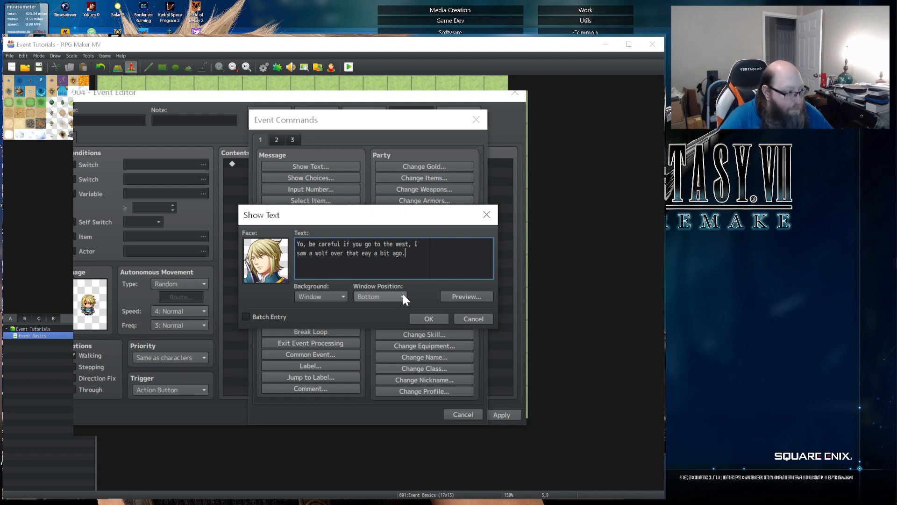
left_click(428, 317)
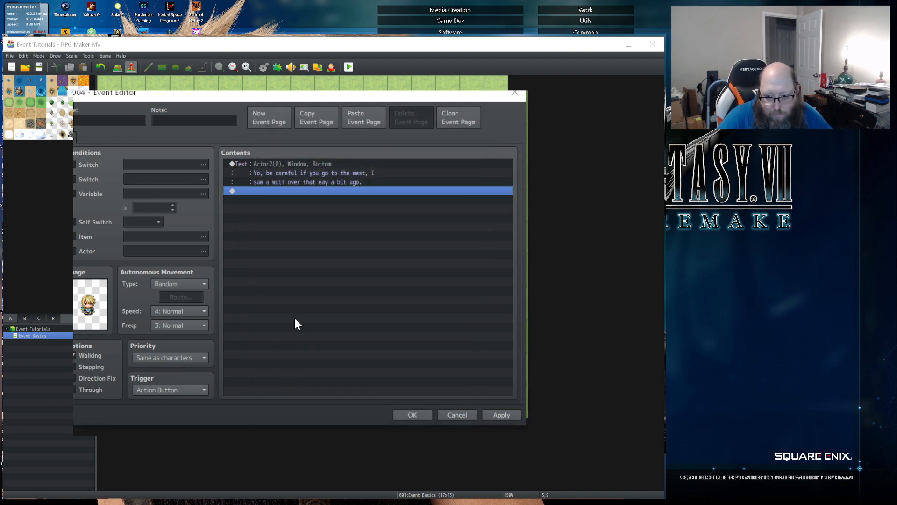
- Add a Control Switches command below the message that turns ON switch 0001 Wolf Spotted
double_click(254, 189)
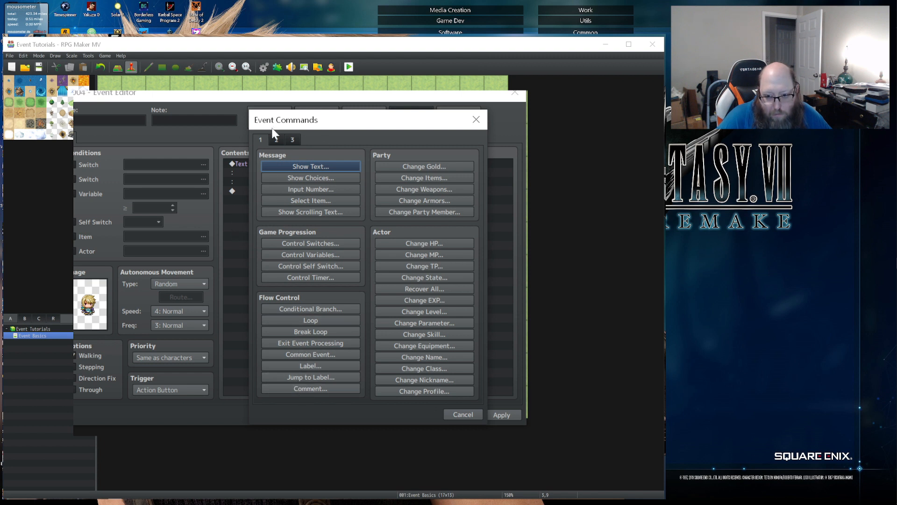
left_click(281, 243)
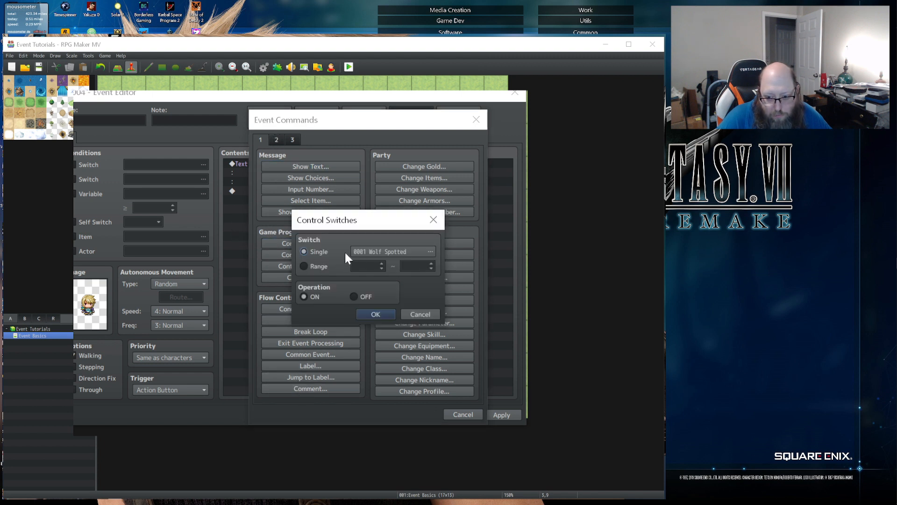
left_click(355, 251)
key("Up")
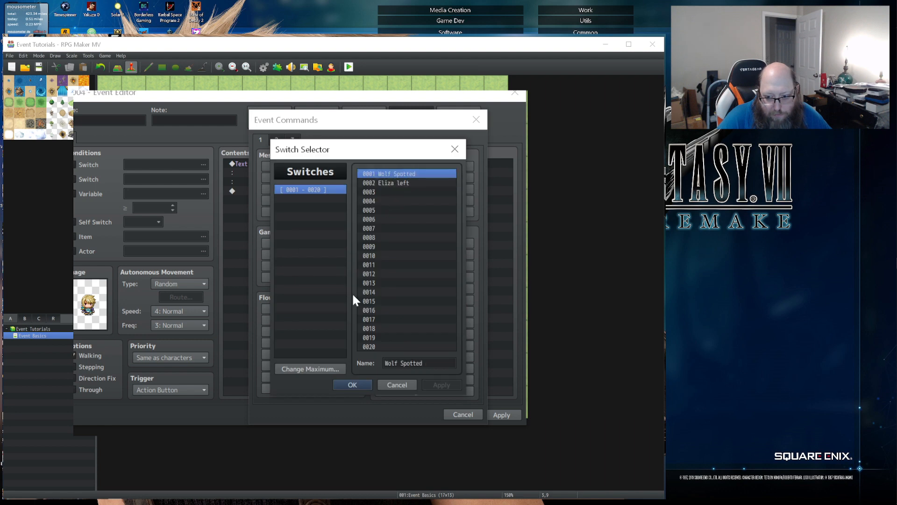
left_click(353, 382)
left_click(379, 316)
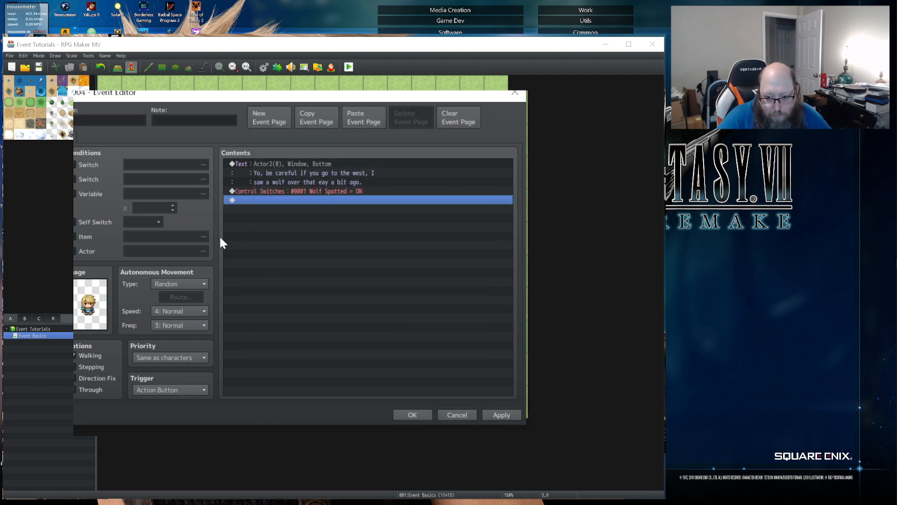
- Duplicate the event page as a second page and set its first Switch condition to 0002 Eliza left
left_click(305, 114)
left_click(362, 119)
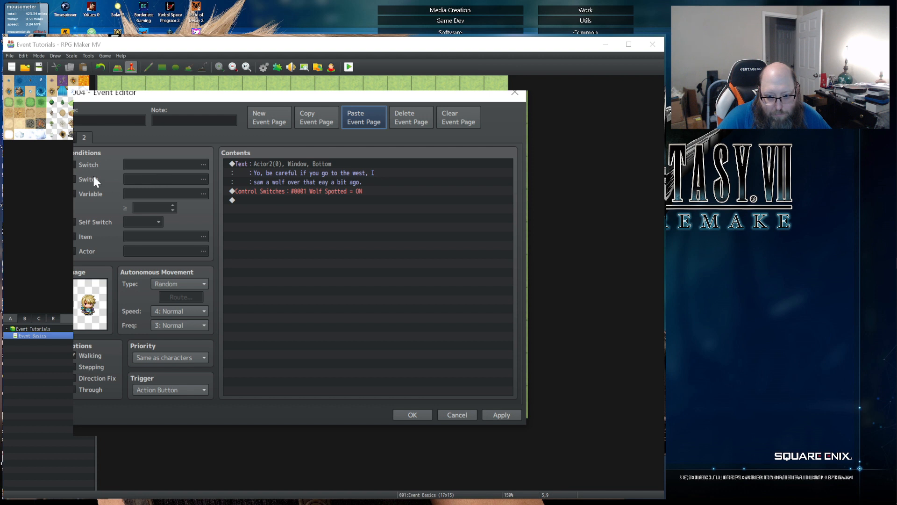
left_click(76, 164)
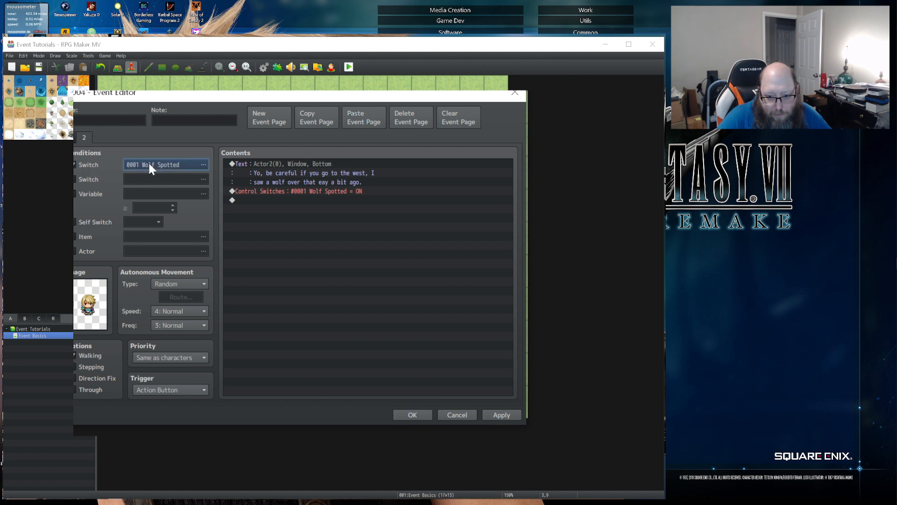
left_click(150, 163)
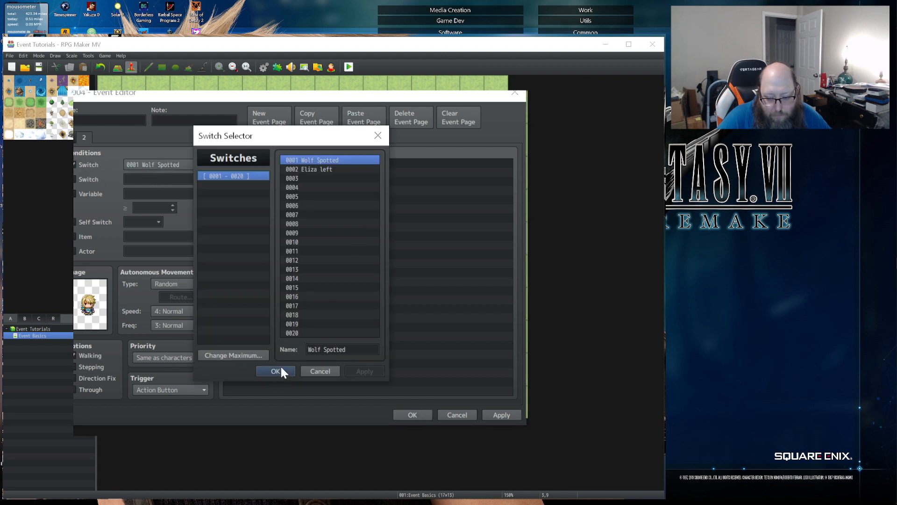
left_click(311, 169)
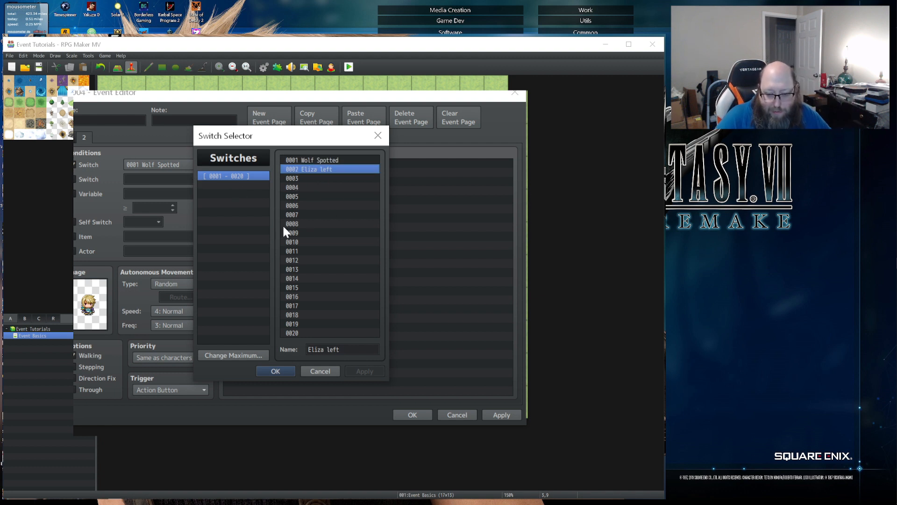
left_click(278, 370)
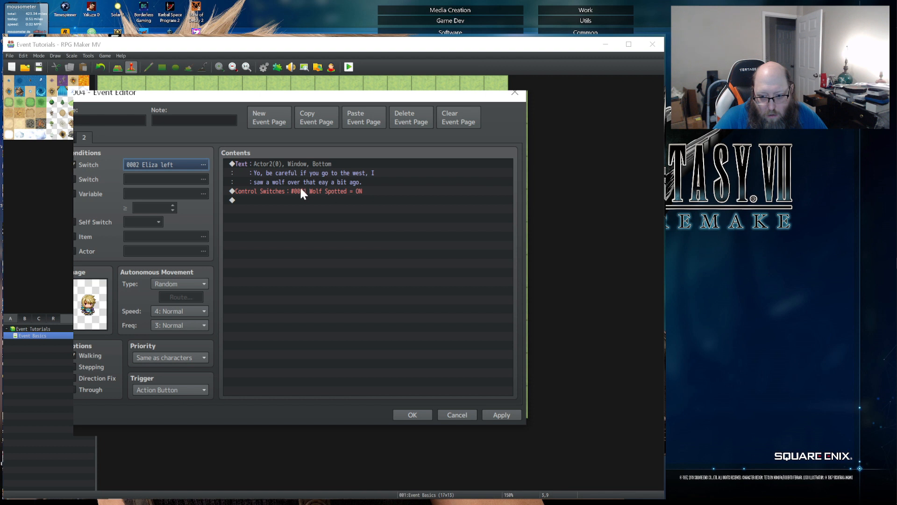
- Replace the second page's message with "Huh, I guess she is a wolf hunter."
left_click(281, 169)
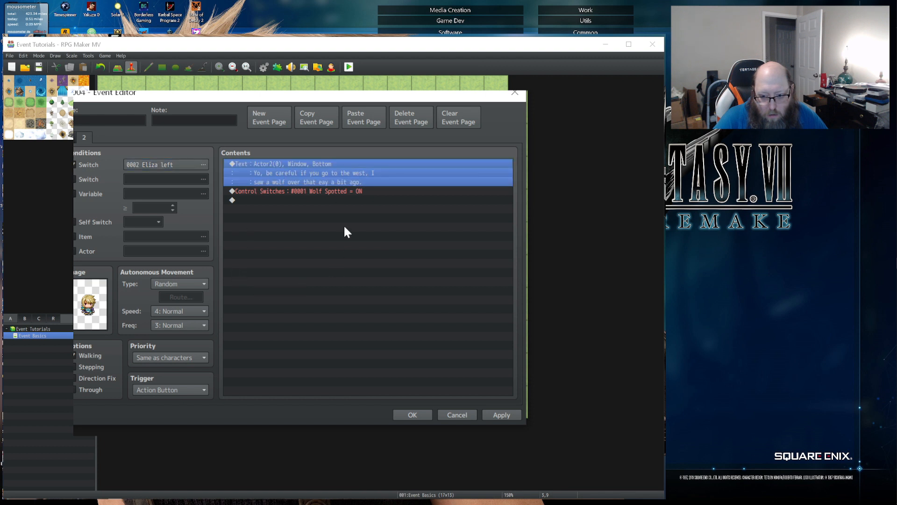
double_click(293, 172)
key("ctrl+a")
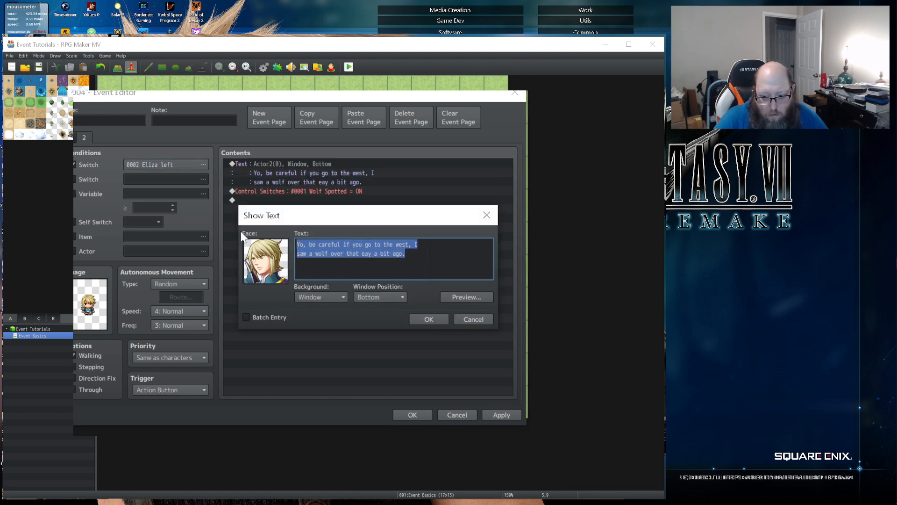
type("Huh,")
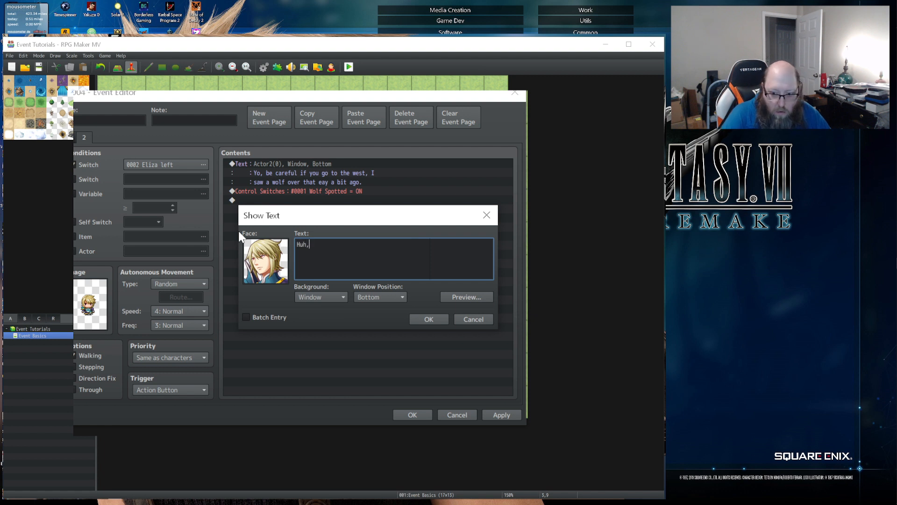
type(" I guess s")
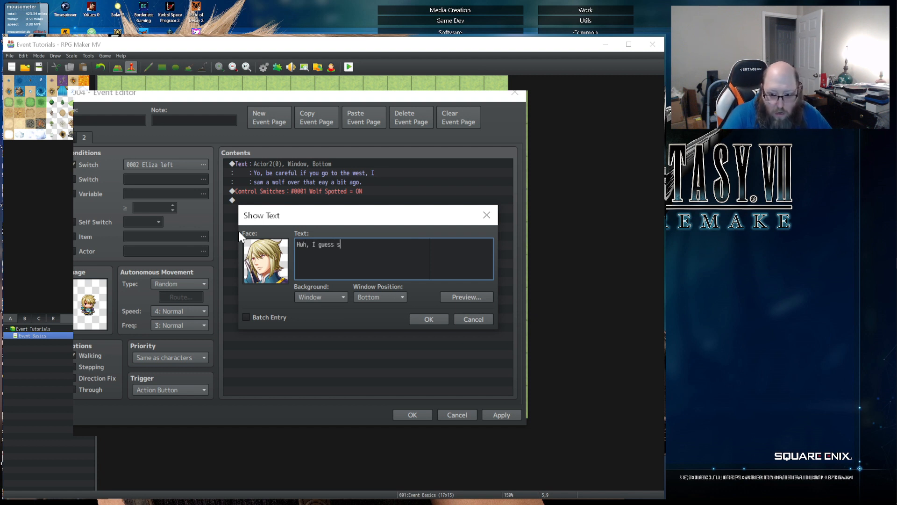
type("he is a wol")
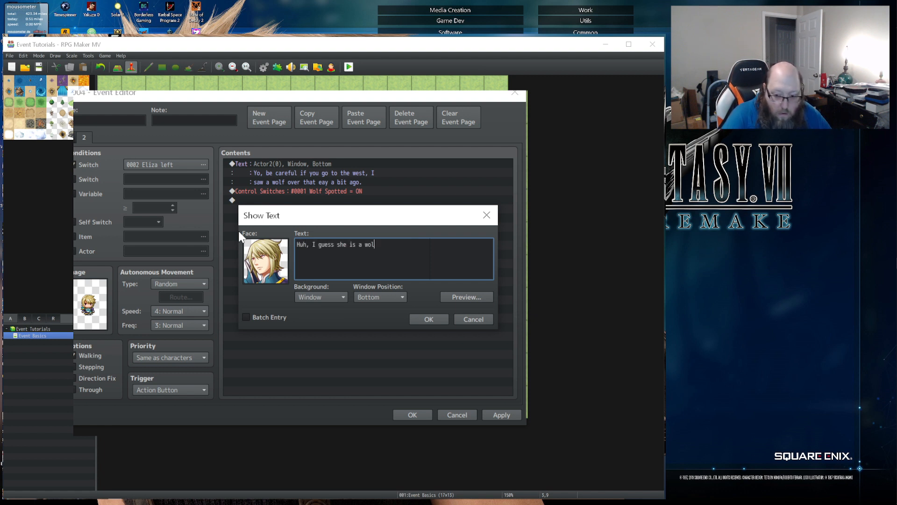
type("f hunter.")
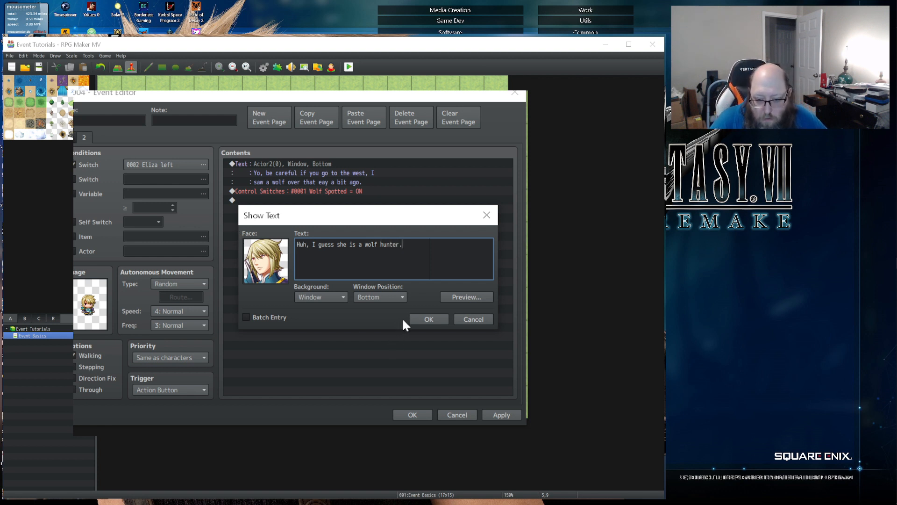
left_click(428, 320)
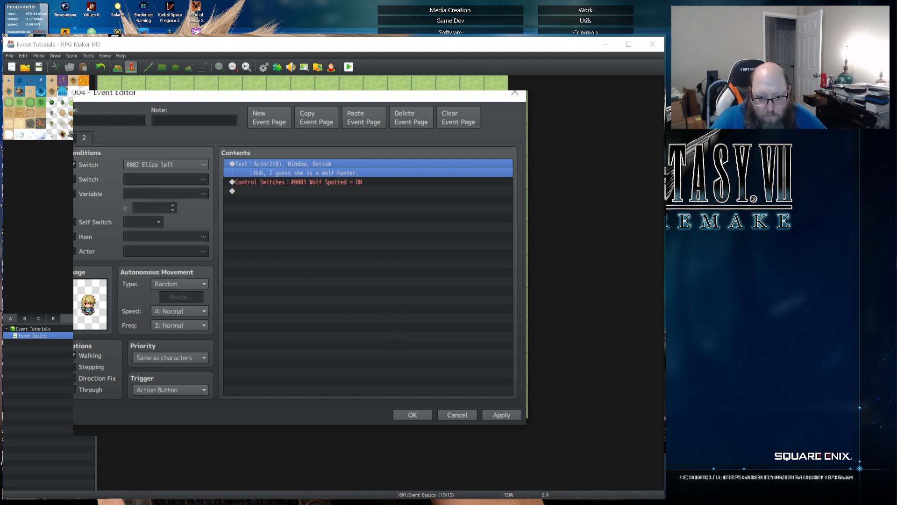
- Copy the first event page and paste it as a new page directly after it
left_click(69, 137)
left_click(83, 138)
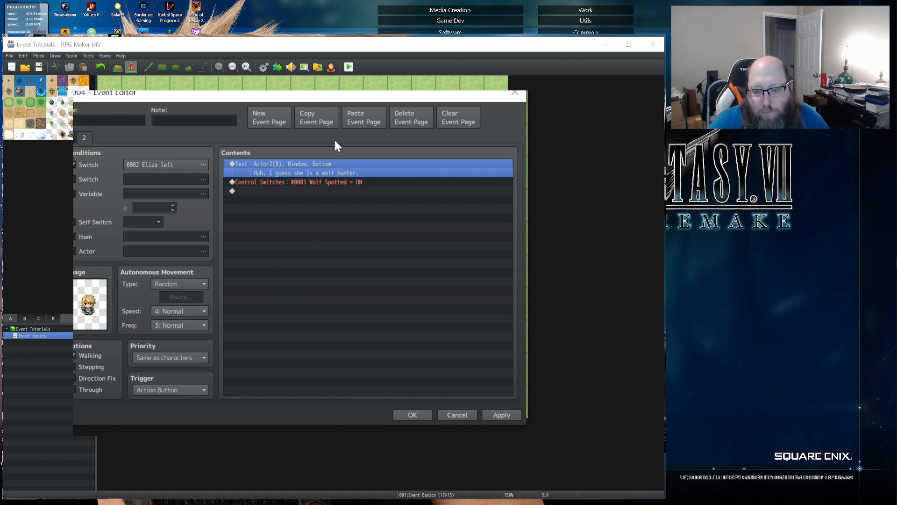
left_click(72, 138)
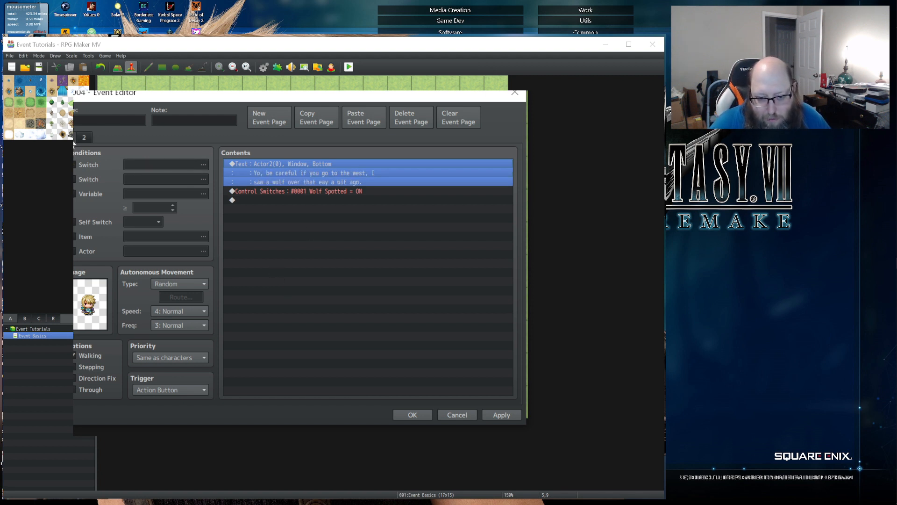
left_click(279, 116)
left_click(383, 115)
left_click(84, 140)
left_click(419, 115)
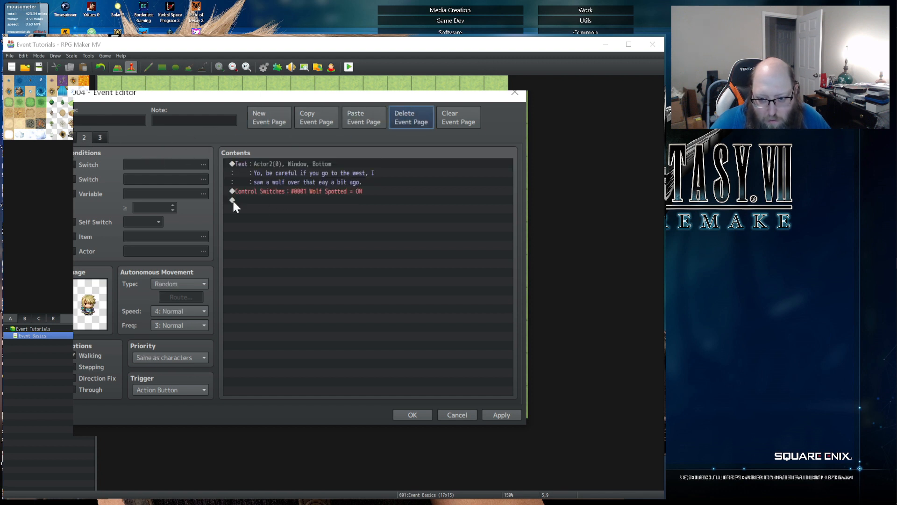
- Set the pasted page's first Switch condition to 0001 Wolf Spotted and delete its Control Switches command
left_click(89, 165)
left_click(164, 165)
left_click(305, 160)
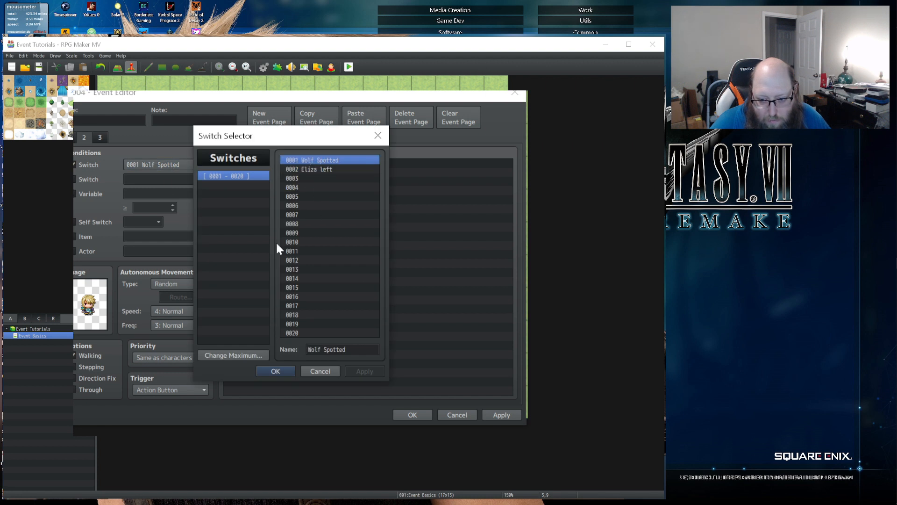
left_click(268, 373)
left_click(301, 166)
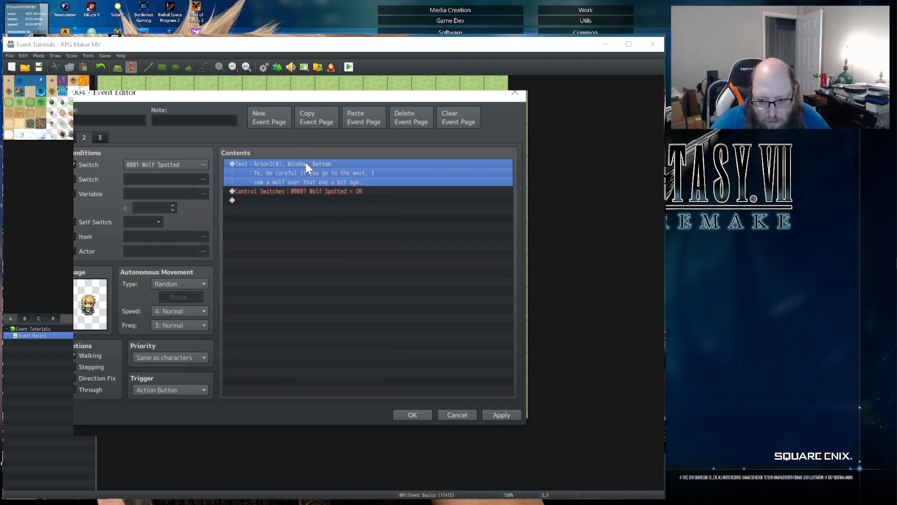
left_click(313, 192)
key("Delete")
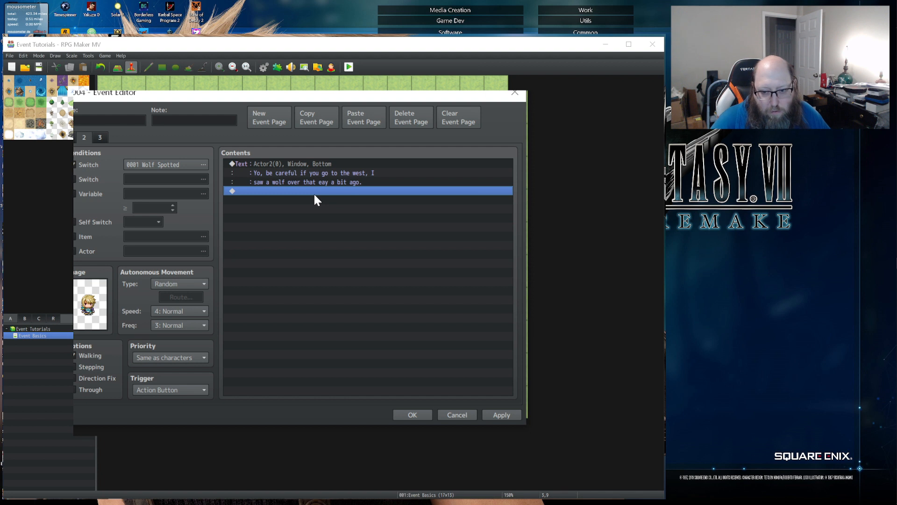
- Change the page's message to "Like I said, there was a wolf west of here." and save the event
double_click(304, 165)
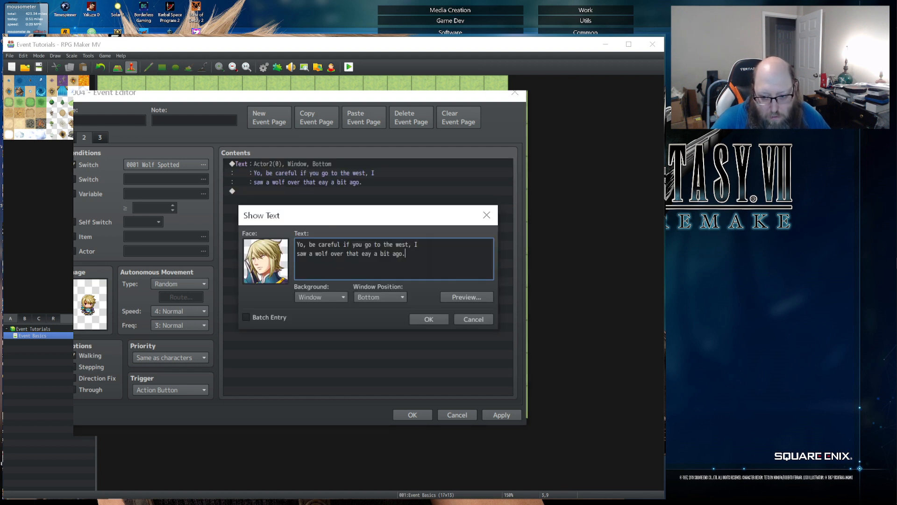
key("ctrl+a")
key("BackSpace")
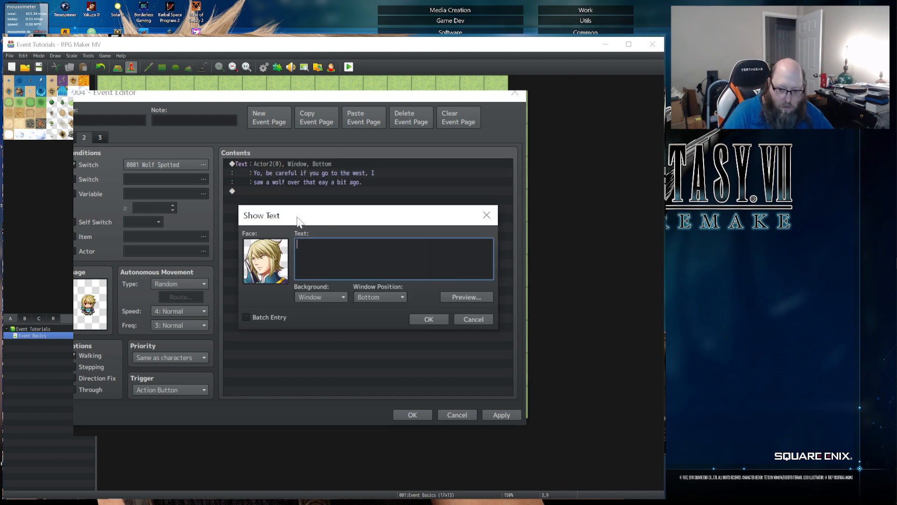
type("Like I said, there was a wolf west of here.")
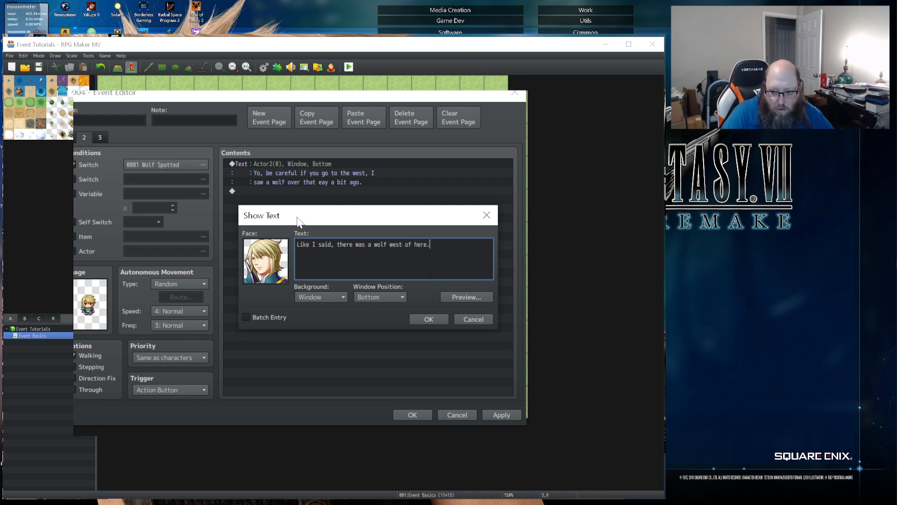
left_click(417, 320)
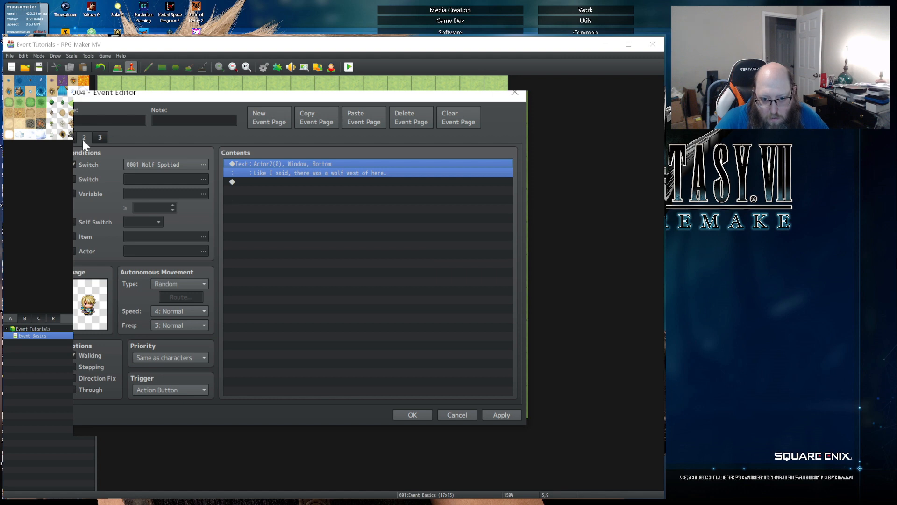
left_click(486, 416)
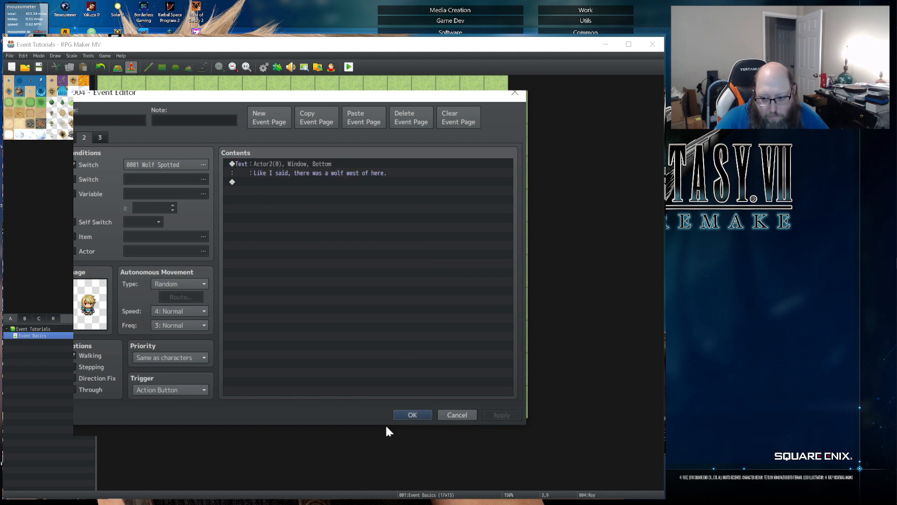
left_click(412, 415)
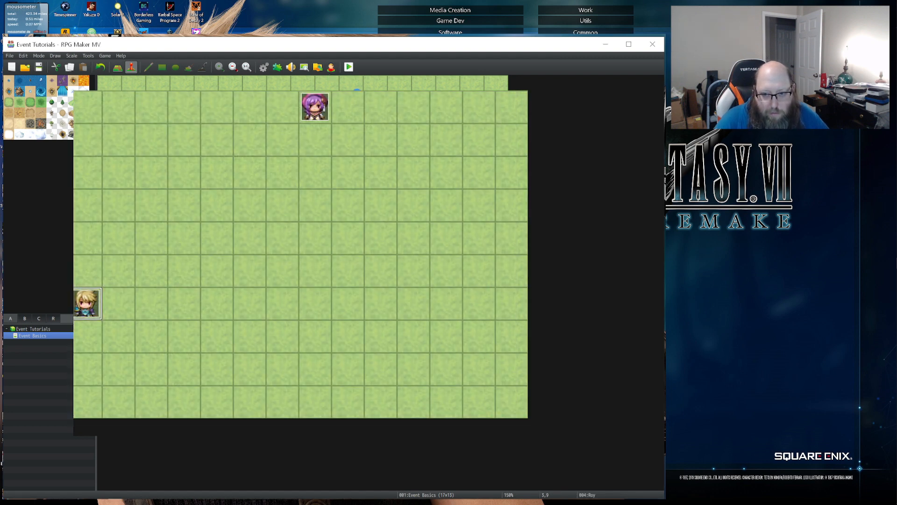
- Playtest the project, start a new game and walk the party to the blond NPC to talk to him
left_click(348, 66)
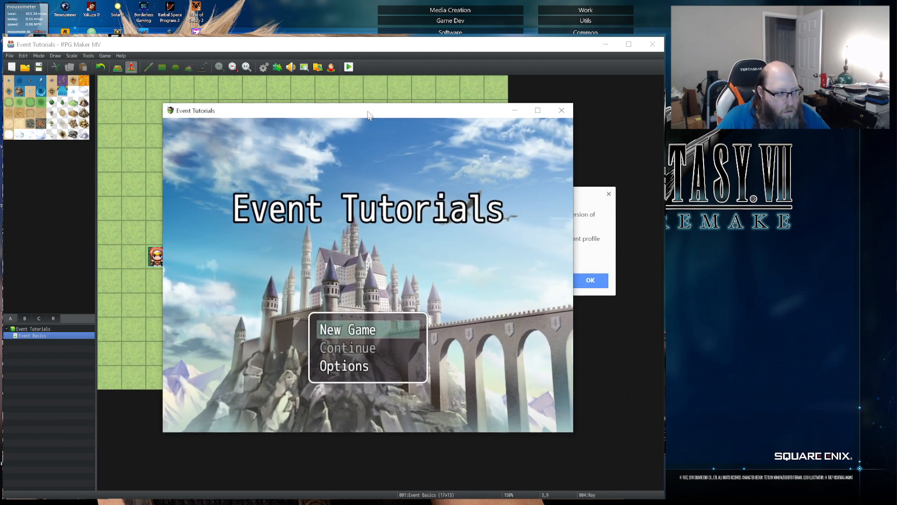
key("Return")
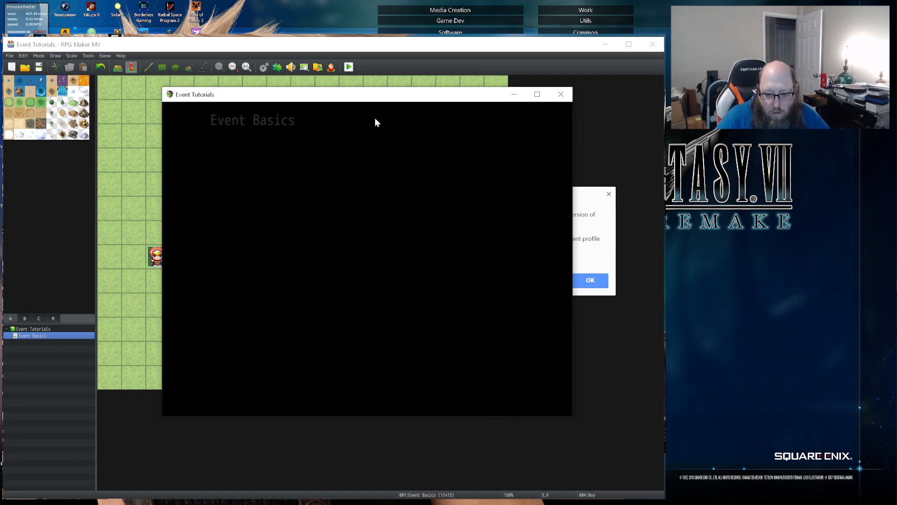
key("Right")
key("Down")
key("Left")
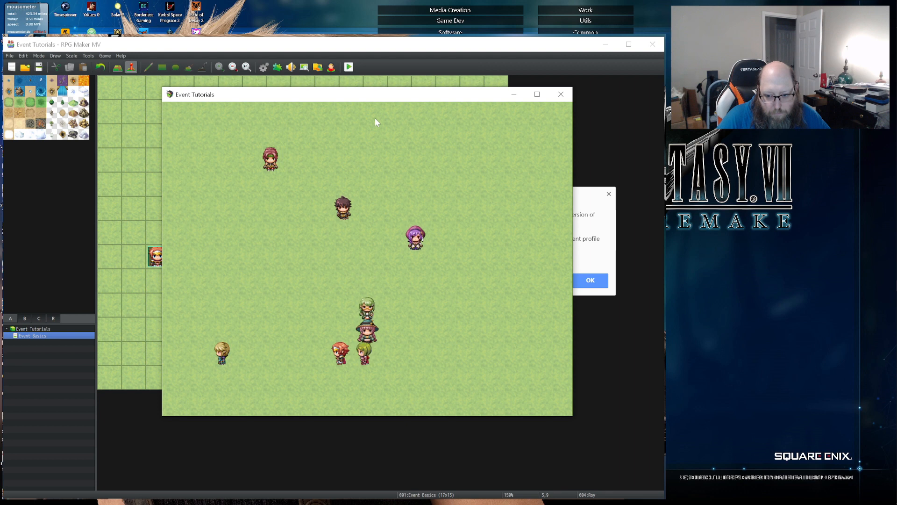
key("Left")
key("Return")
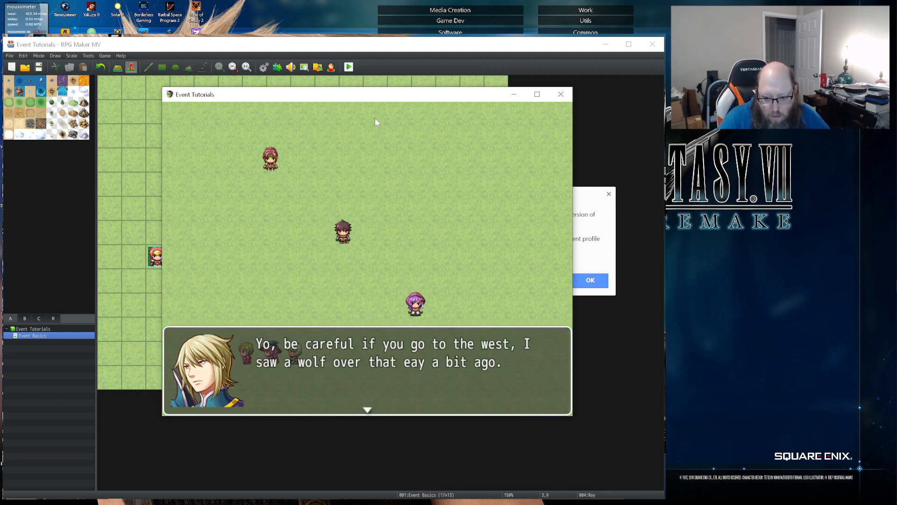
- Advance through the open messages and talk to the blond NPC a second time
key("Return")
key("Return")
key("Left")
key("Return")
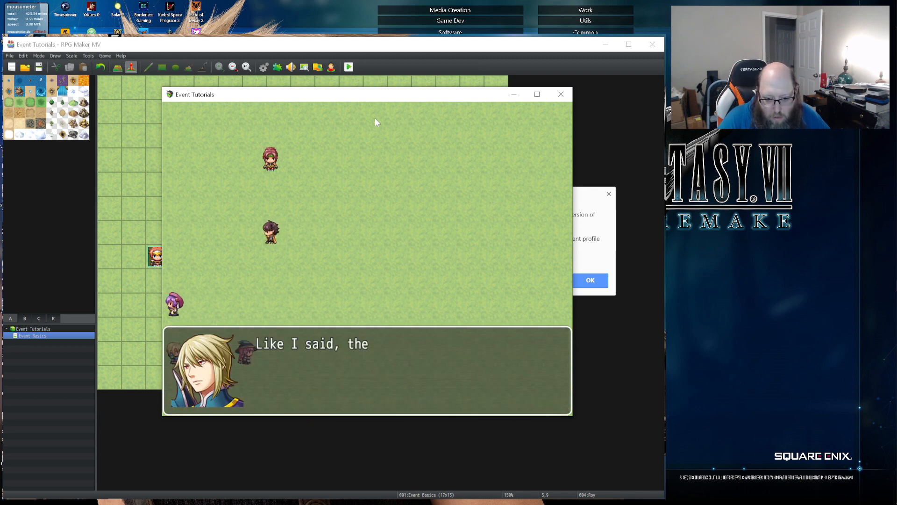
key("Return")
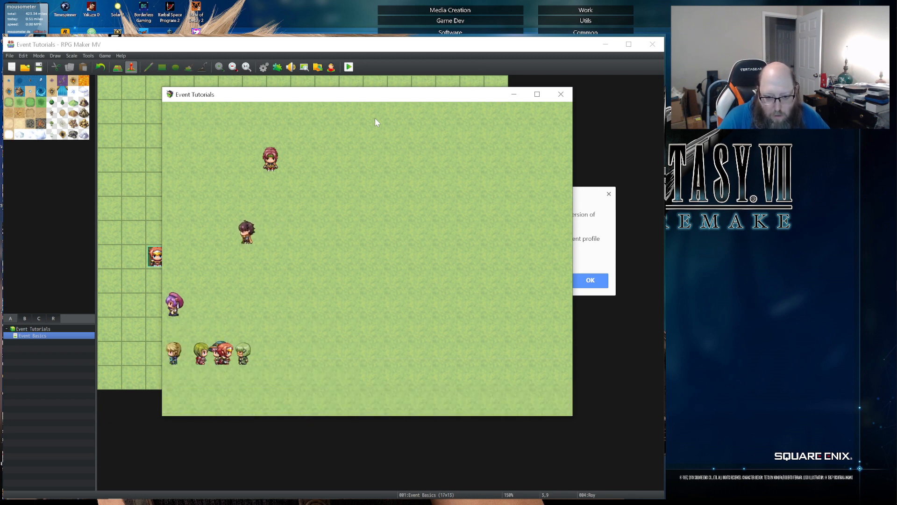
- Walk the party up toward the purple-haired NPC and close the playtest
key("Right")
key("Right")
key("Up")
key("Up")
key("Left")
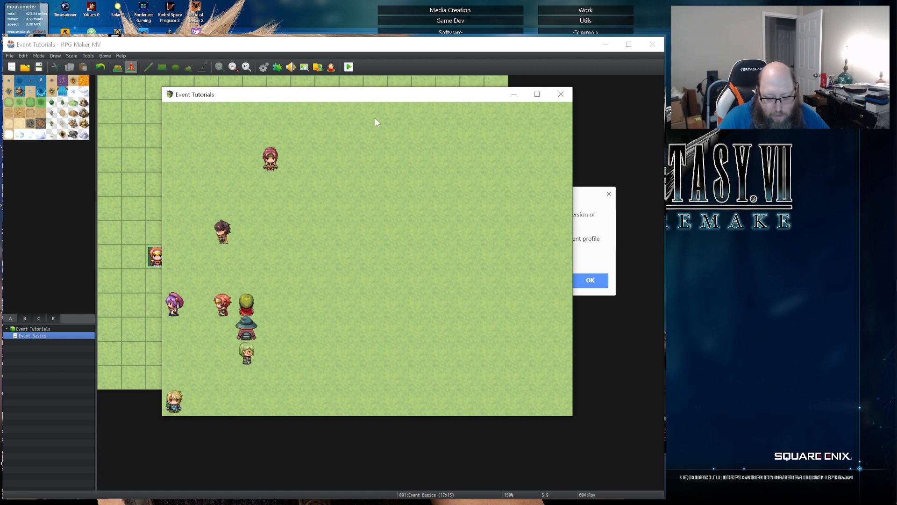
left_click(560, 95)
- In page 2 of event EV003, turn off Wait for Completion and turn on Skip If Cannot Move for the movement route
double_click(182, 305)
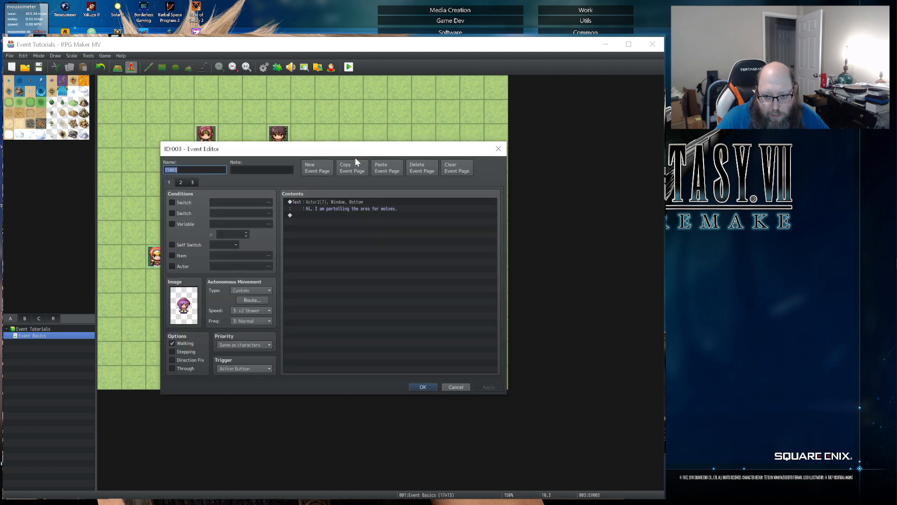
left_click(182, 182)
double_click(318, 211)
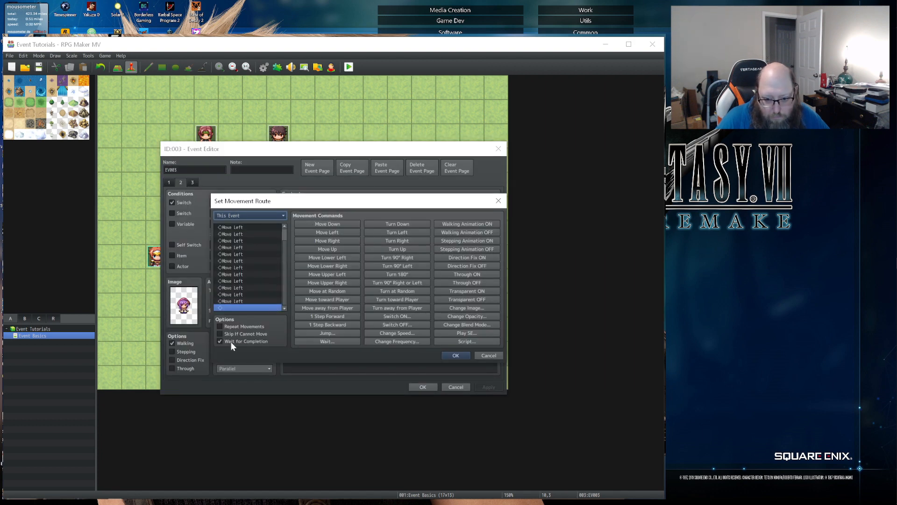
left_click(228, 341)
left_click(228, 333)
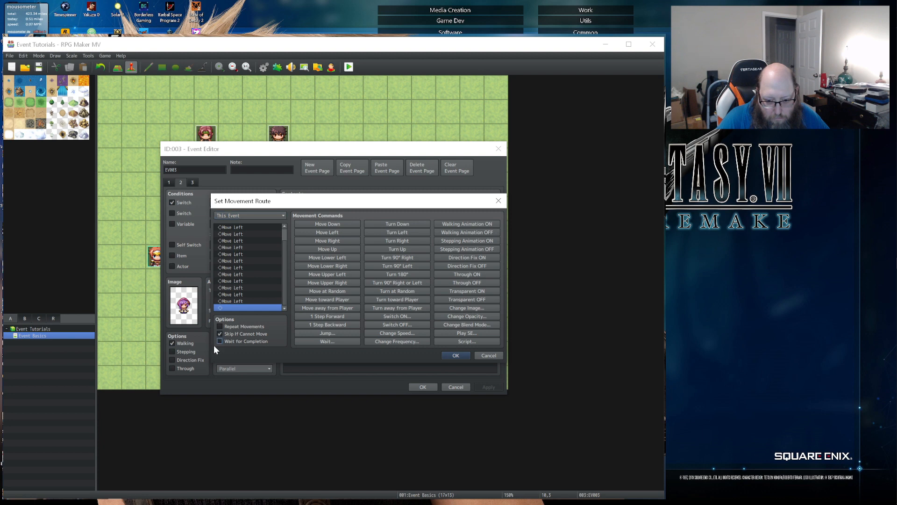
left_click(468, 355)
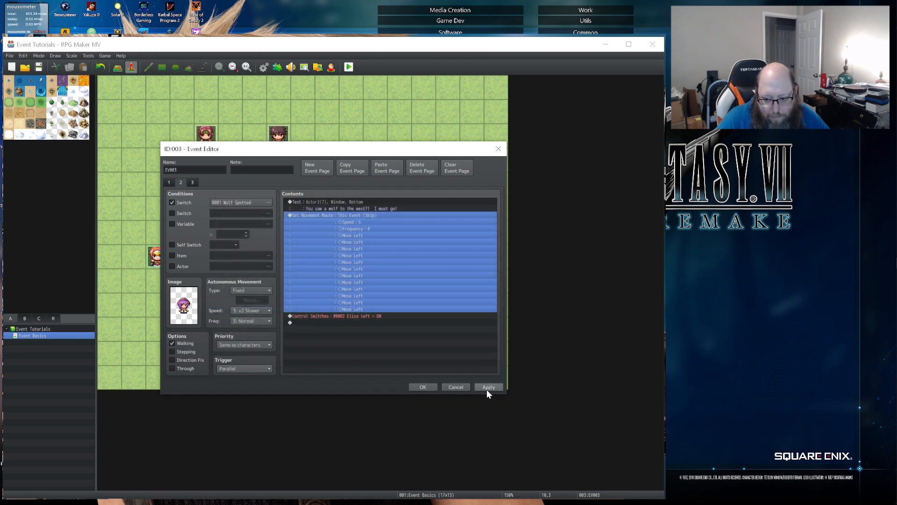
- On page 2 of EV003, insert a Wait of 300 frames before the Control Switches command for Eliza left
left_click(352, 317)
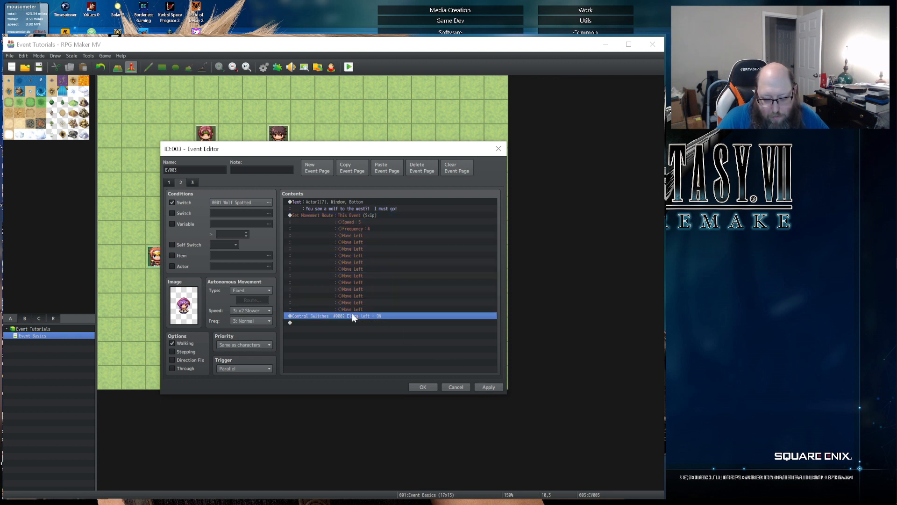
double_click(352, 314)
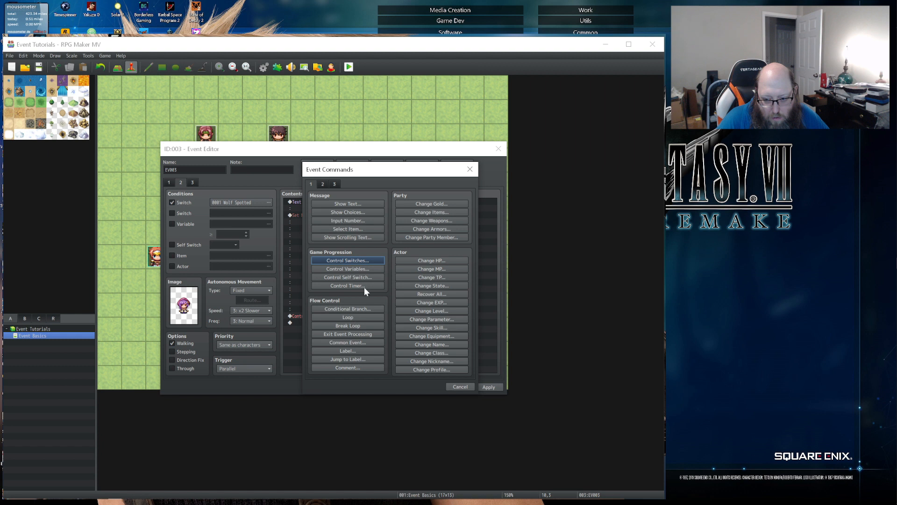
left_click(323, 185)
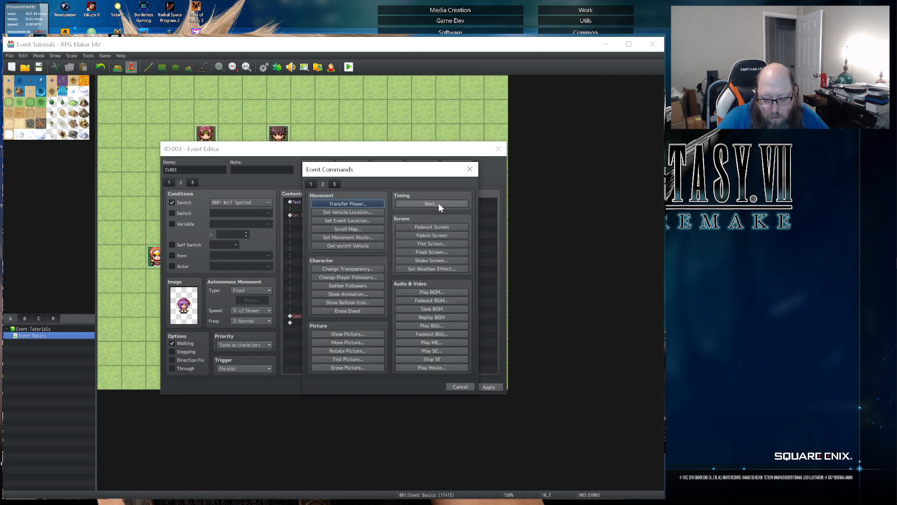
left_click(433, 204)
type("120")
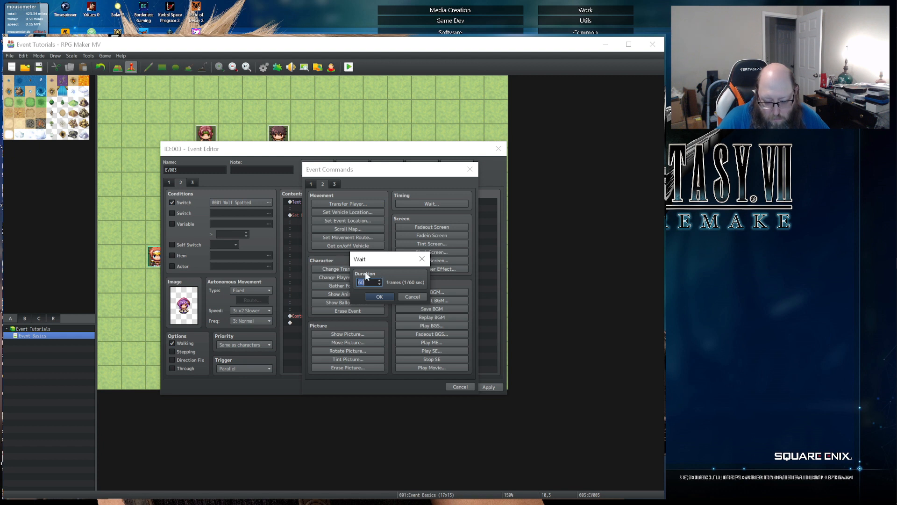
key("BackSpace")
key("BackSpace")
key("BackSpace")
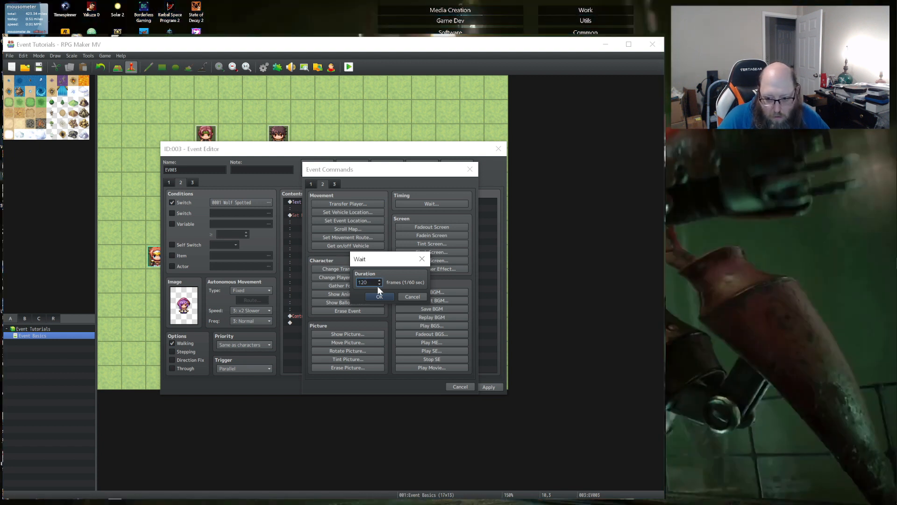
type("300")
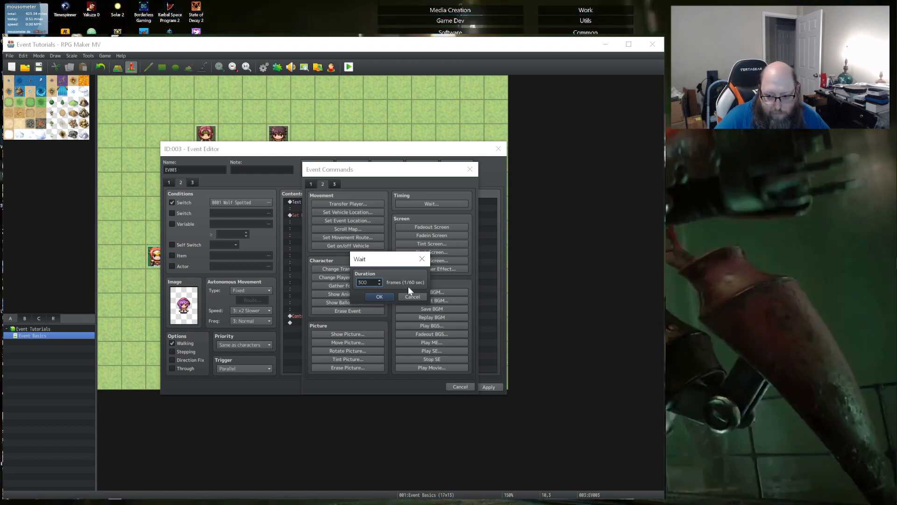
left_click(380, 296)
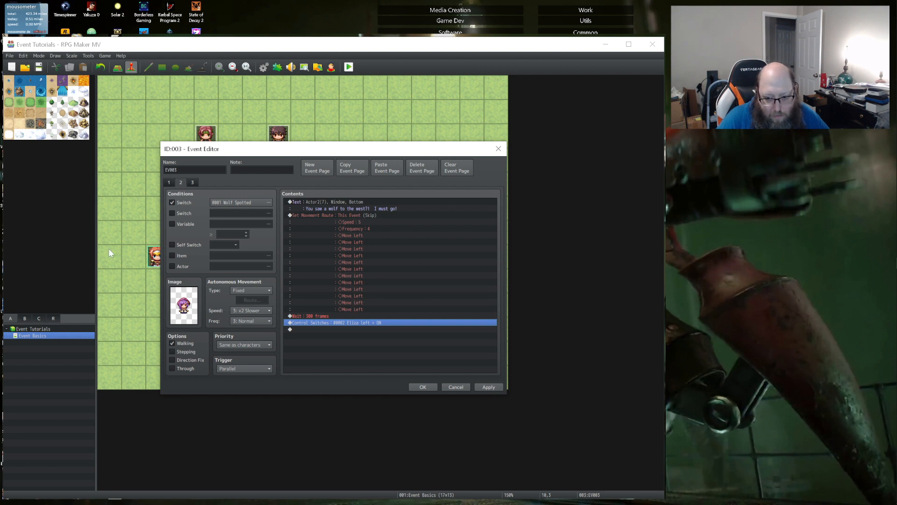
- Delete the Wait command from page 2 of EV003 and save the event
left_click(318, 314)
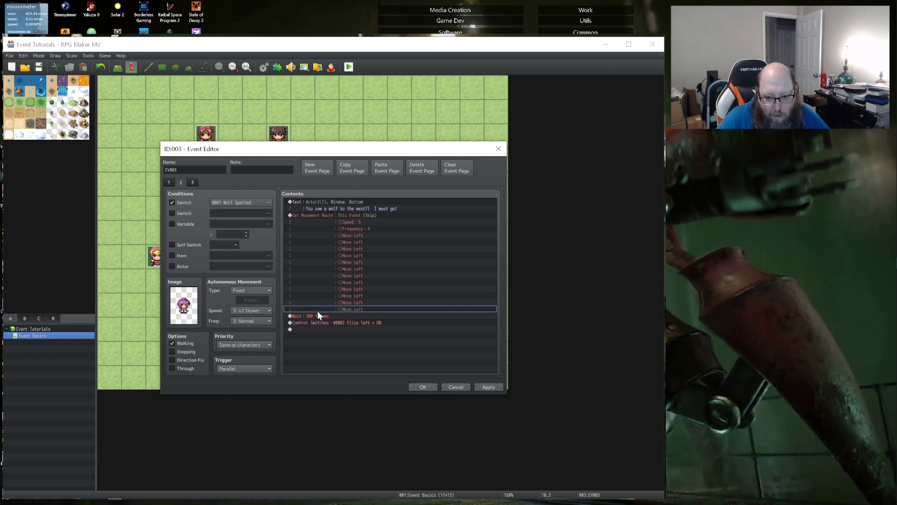
key("Delete")
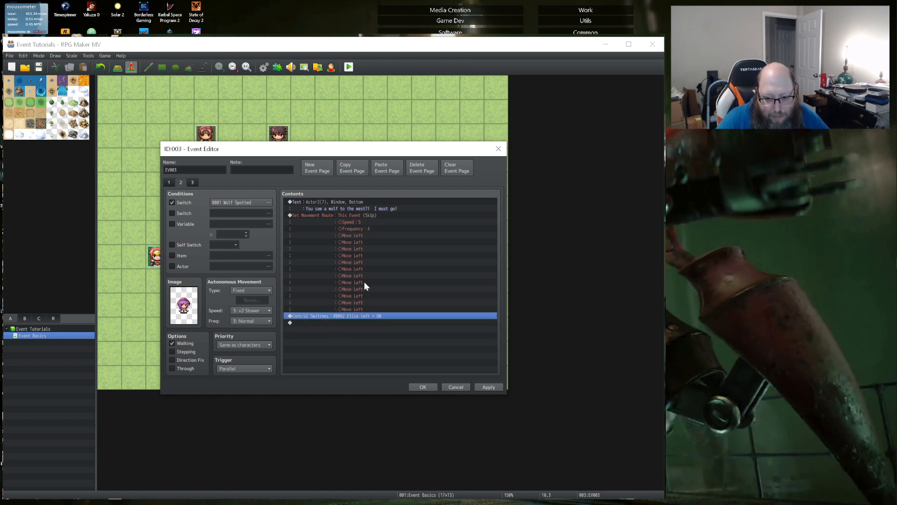
left_click(489, 387)
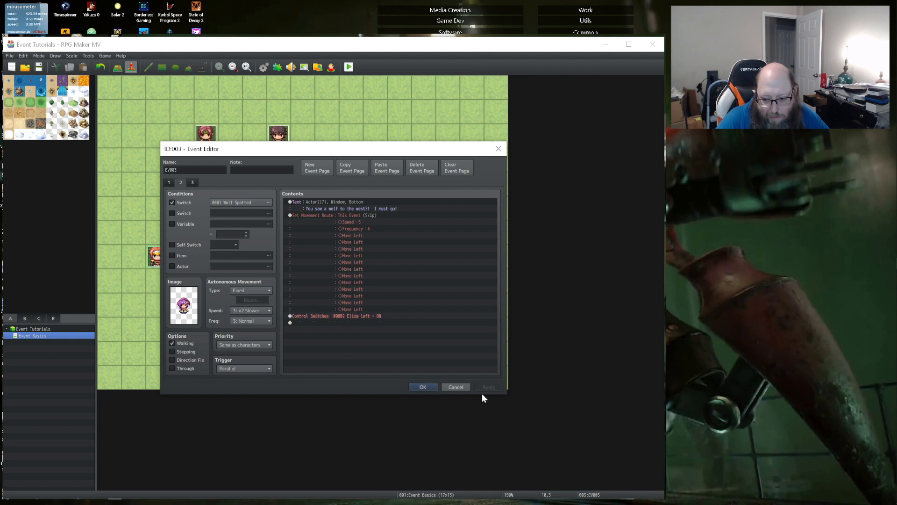
left_click(423, 388)
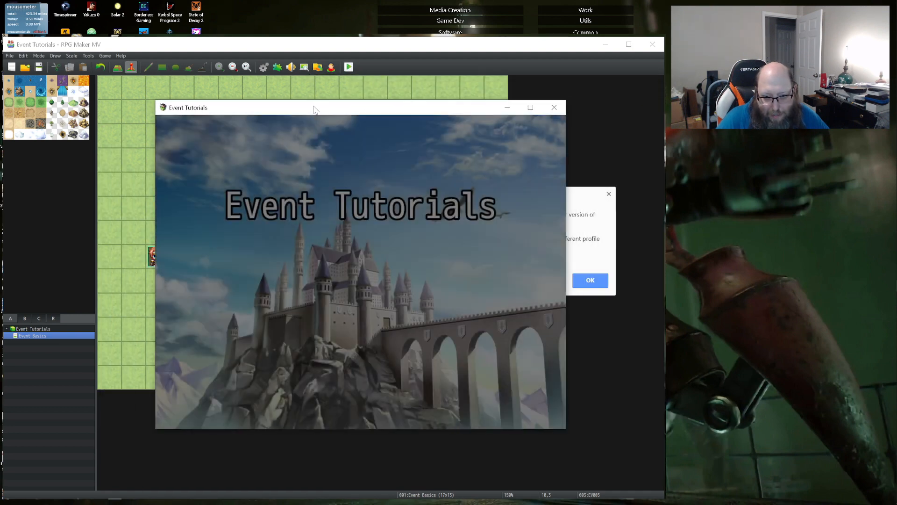
- Start a new game in the playtest, talk to the blond NPC, advance both messages and return to the editor
key("Return")
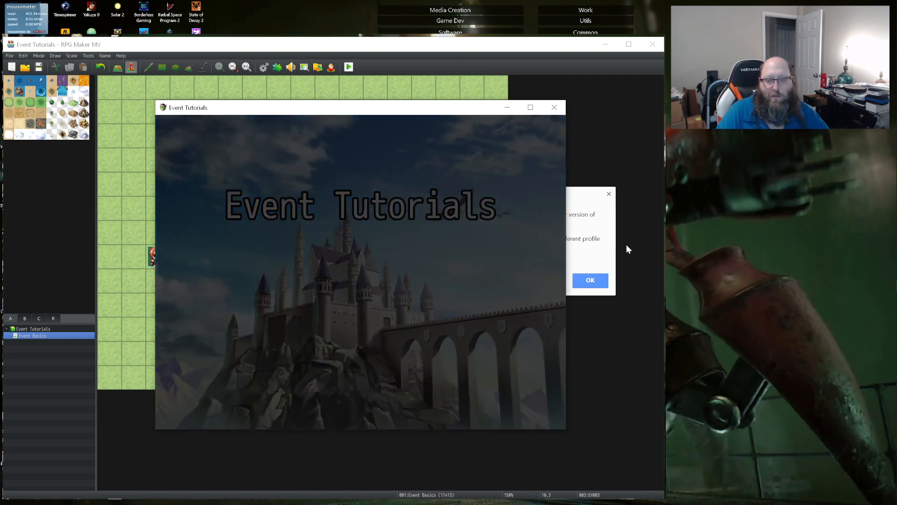
key("Up")
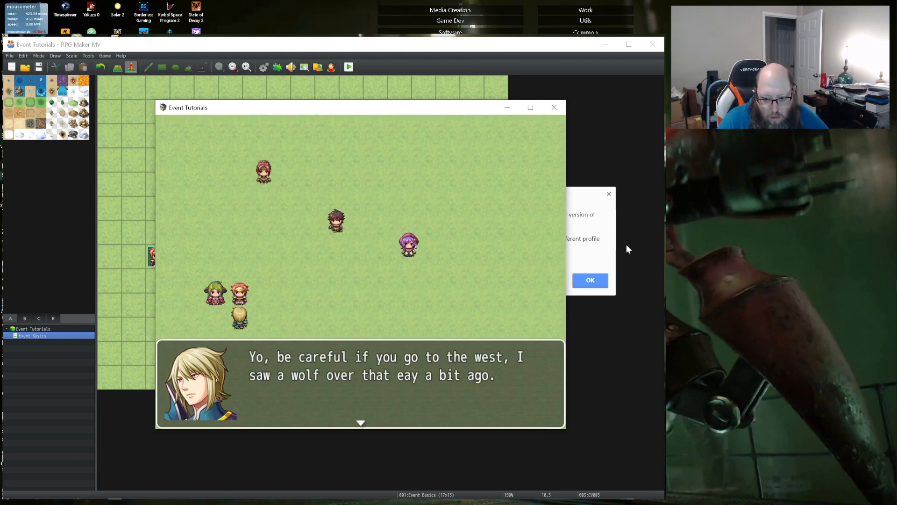
key("Return")
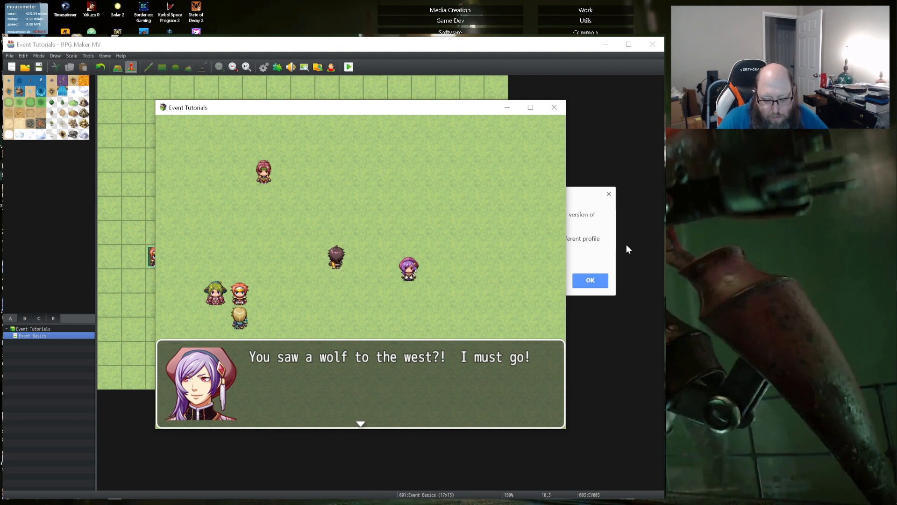
key("Return")
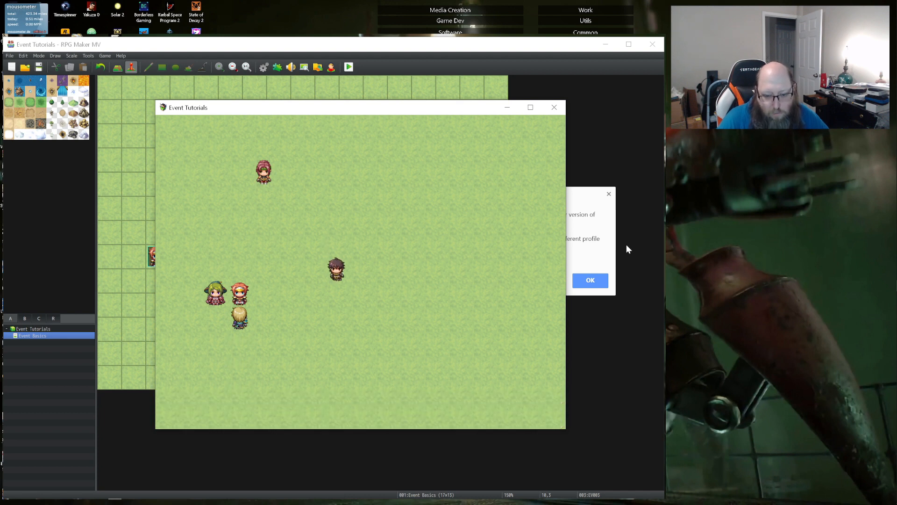
left_click(555, 102)
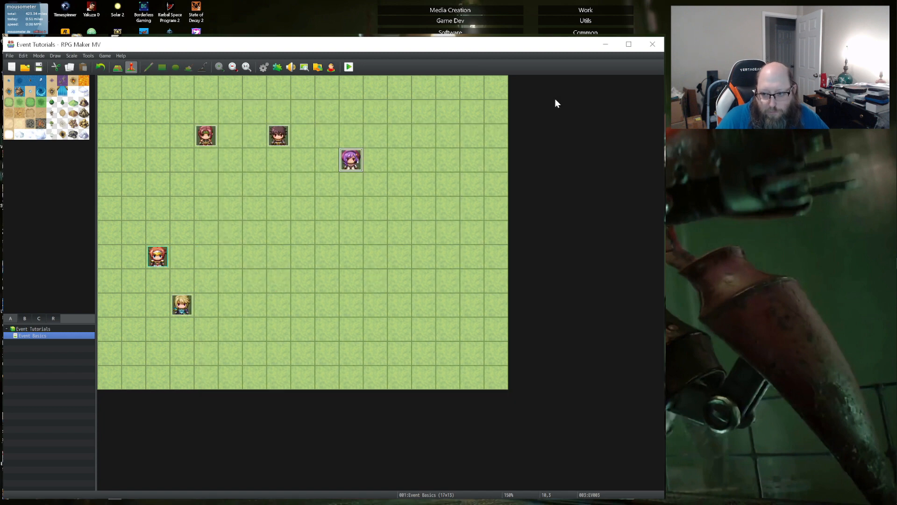
- On page 2 of EV003, add a 300-frame Wait between the movement route and the Eliza left switch command, keeping the event changes
double_click(348, 163)
left_click(180, 183)
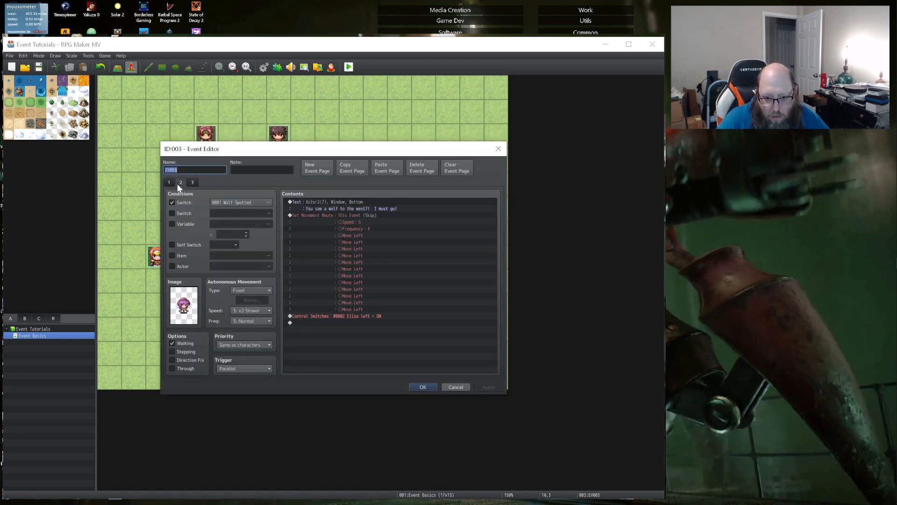
double_click(309, 315)
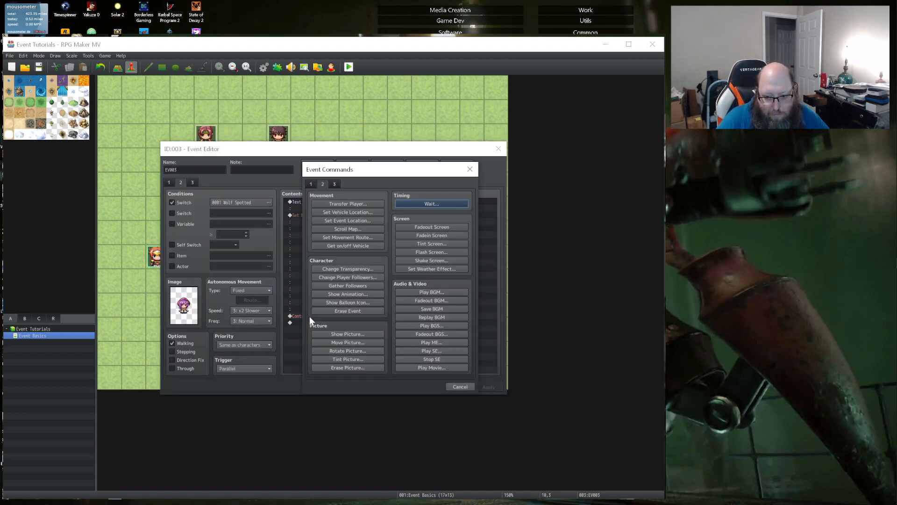
left_click(421, 203)
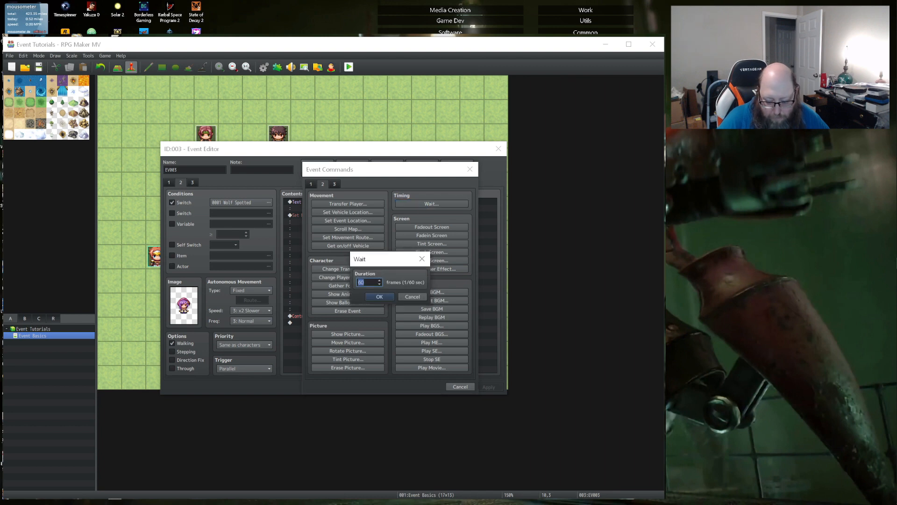
left_click(388, 299)
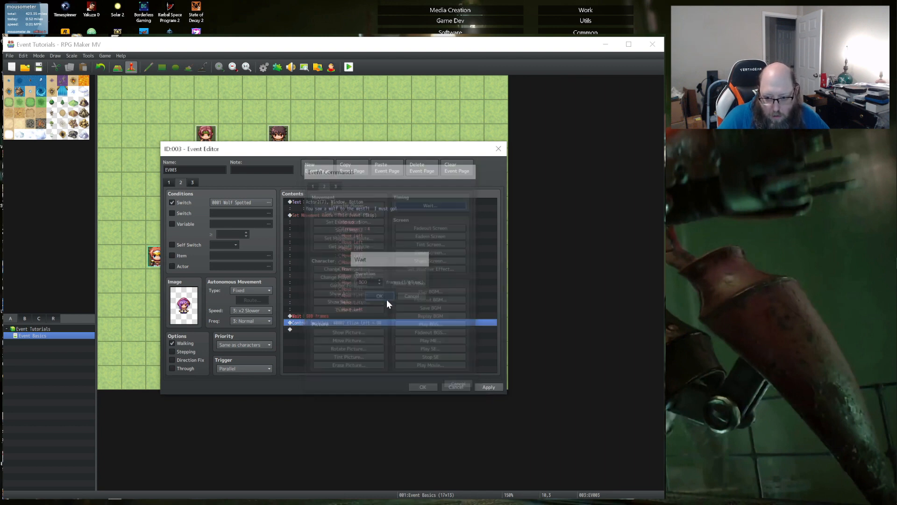
left_click(429, 387)
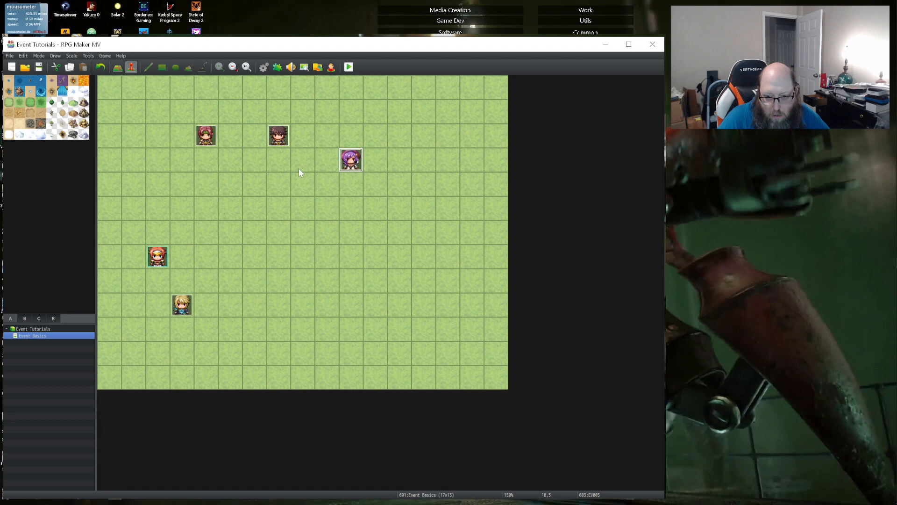
- Save the changes to the game and close the playtest that is still running
left_click(349, 67)
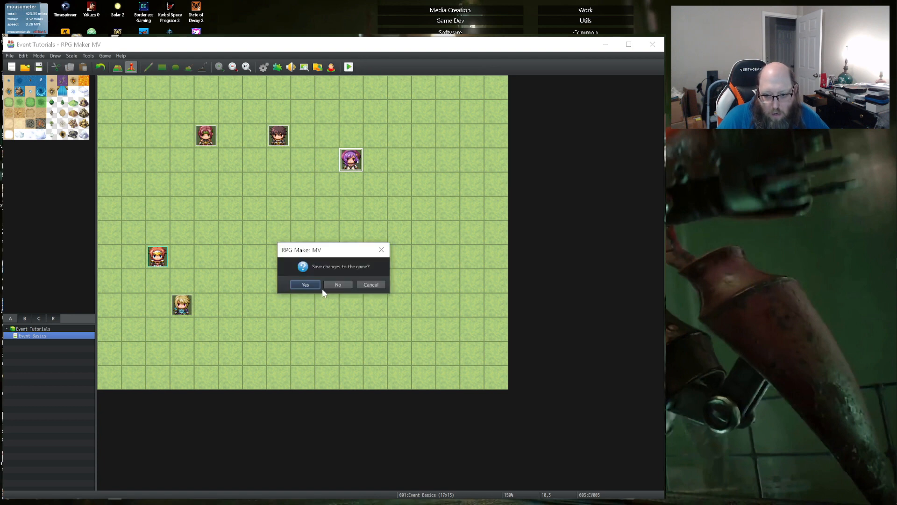
left_click(302, 282)
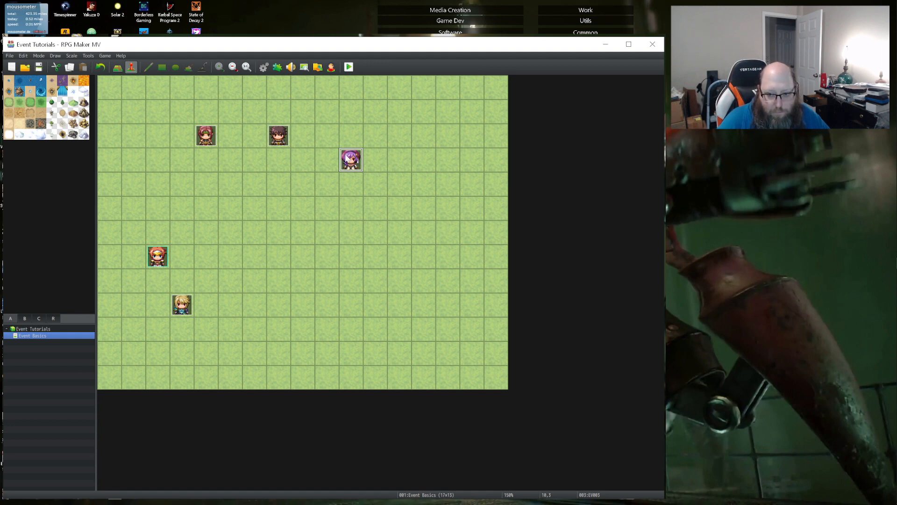
key("alt+Tab")
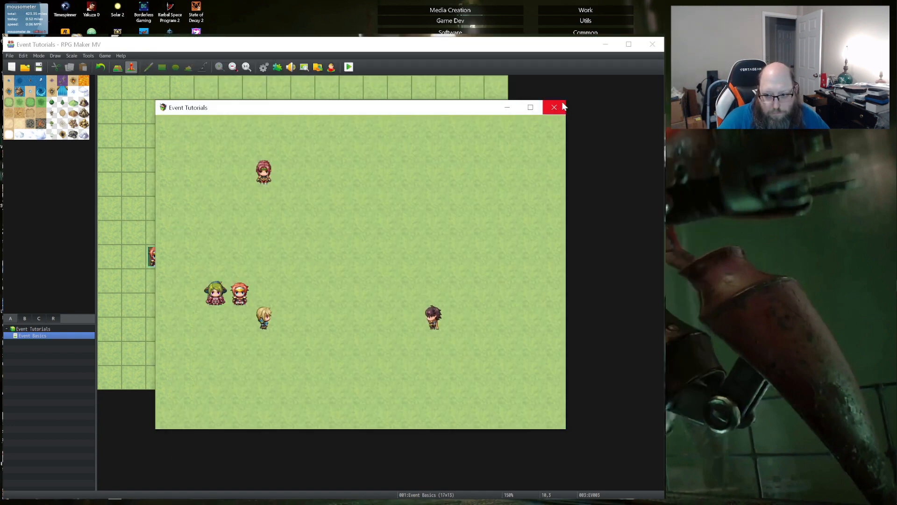
left_click(555, 107)
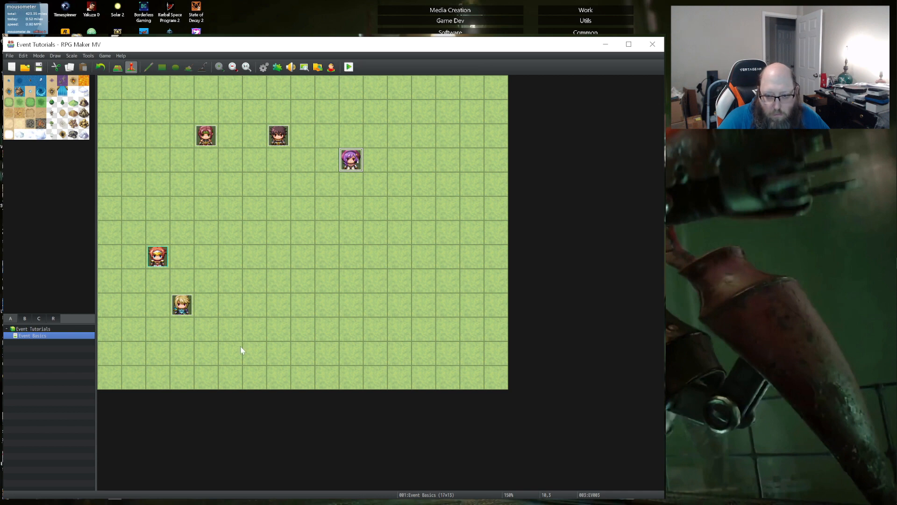
- Launch a fresh playtest, start a new game, talk to the blond NPC and advance through both messages
key("ctrl+r")
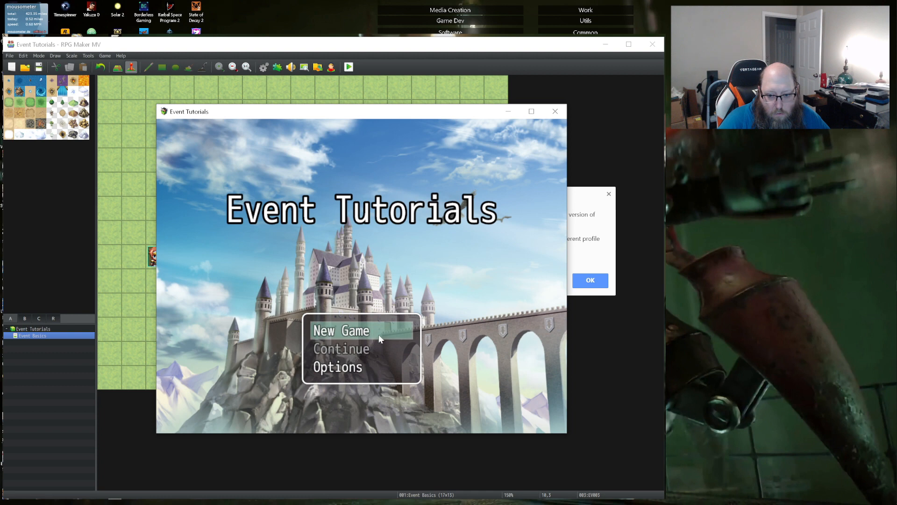
left_click(378, 335)
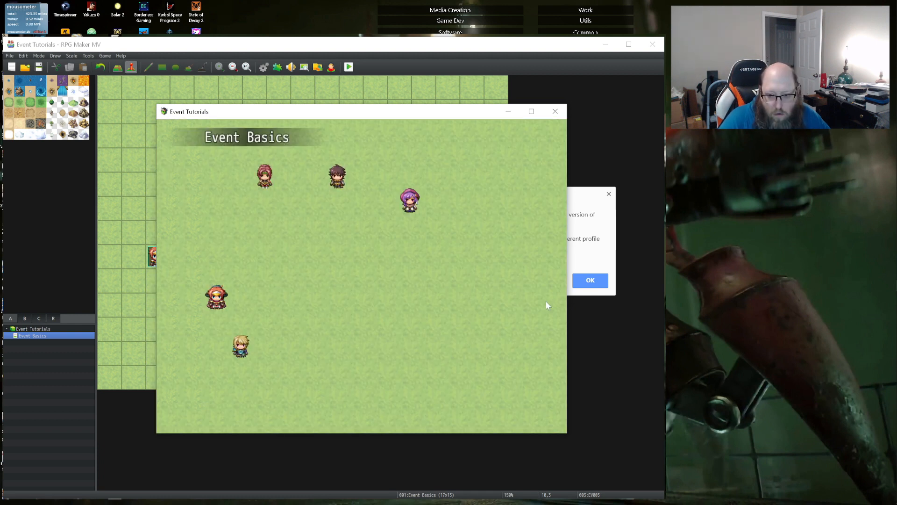
key("Down")
key("Return")
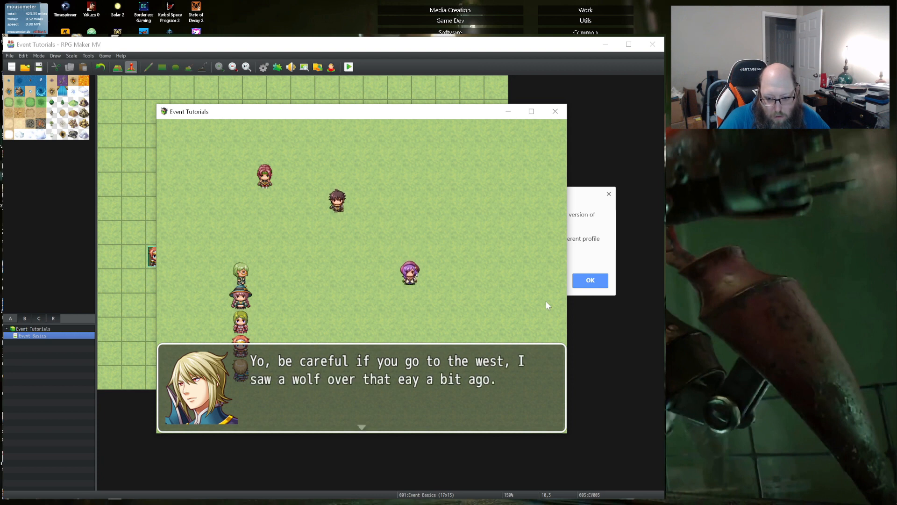
key("Return")
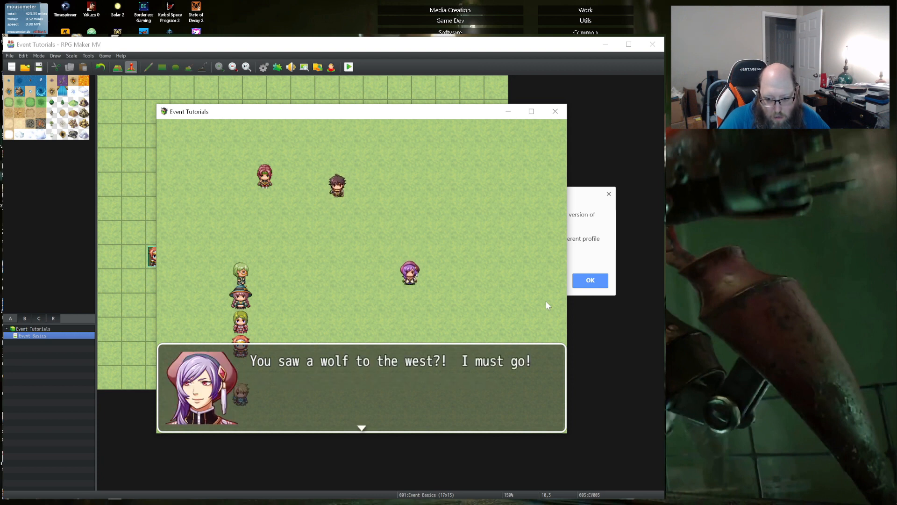
key("Return")
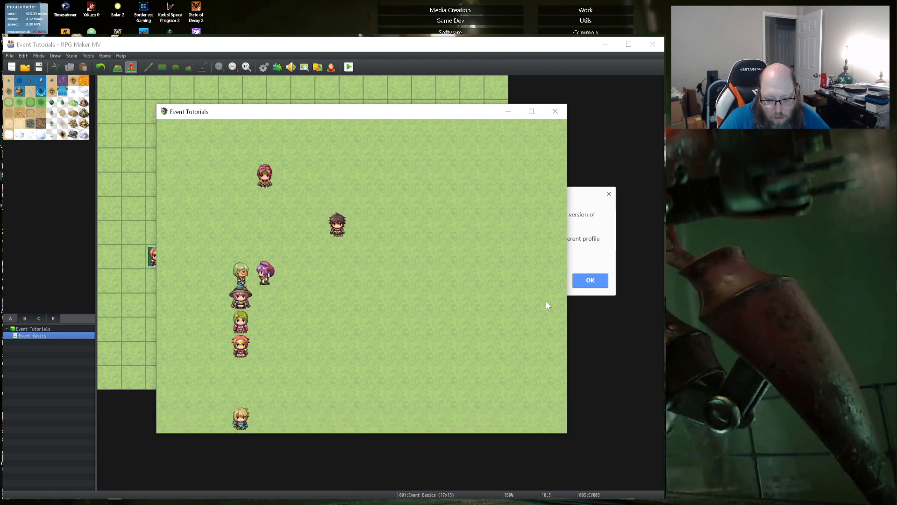
- Walk the party around the map in the playtest to check the purple-haired NPC's departure and the other NPCs' movement
key("Down")
key("Down")
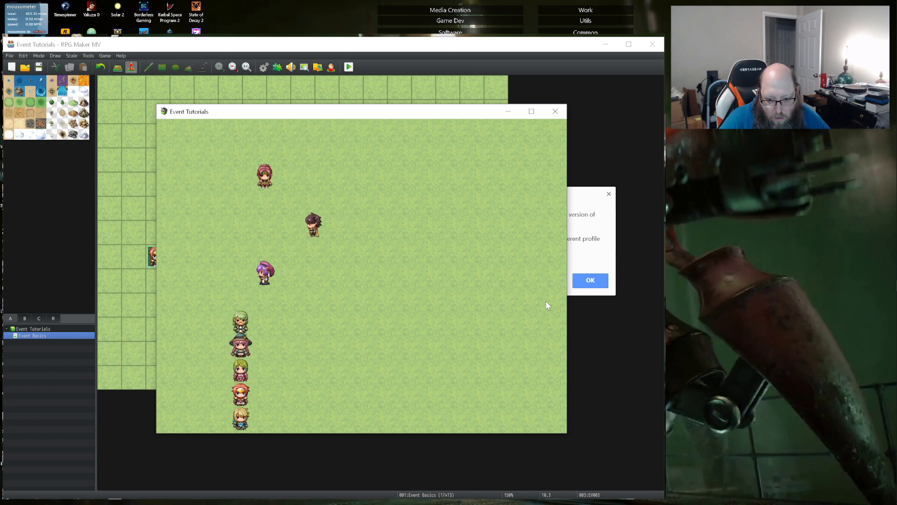
key("Up")
key("Right")
key("Right")
key("Right")
key("Right")
key("Right")
key("Up")
key("Up")
key("Up")
key("Left")
key("Left")
key("Left")
key("Left")
key("Left")
key("Left")
key("Left")
key("Left")
key("Down")
key("Down")
key("Down")
key("Right")
key("Right")
key("Right")
key("Right")
key("Right")
key("Right")
key("Down")
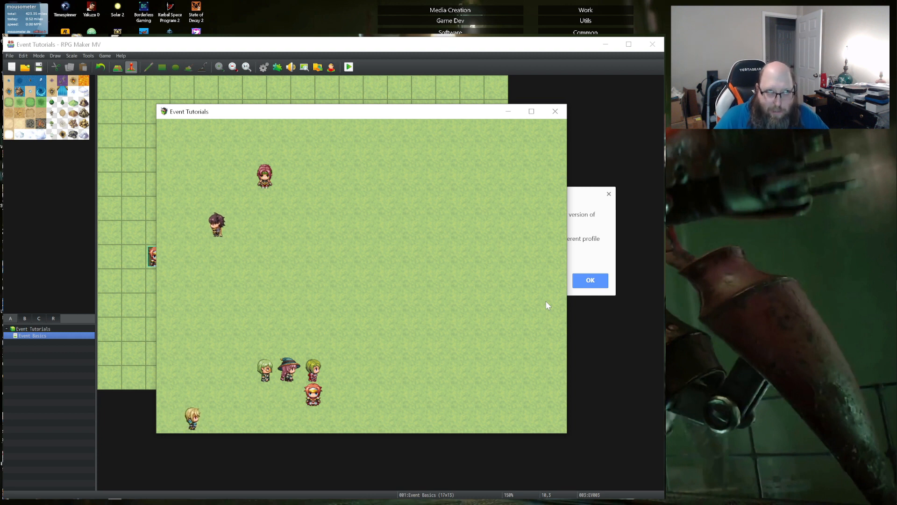
key("Down")
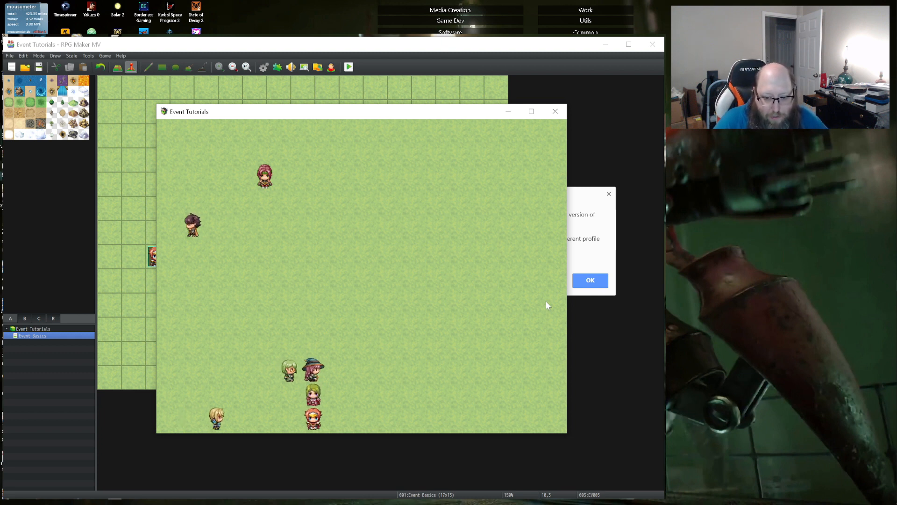
key("Left")
key("Left")
key("Up")
key("Up")
key("Right")
key("Right")
key("Right")
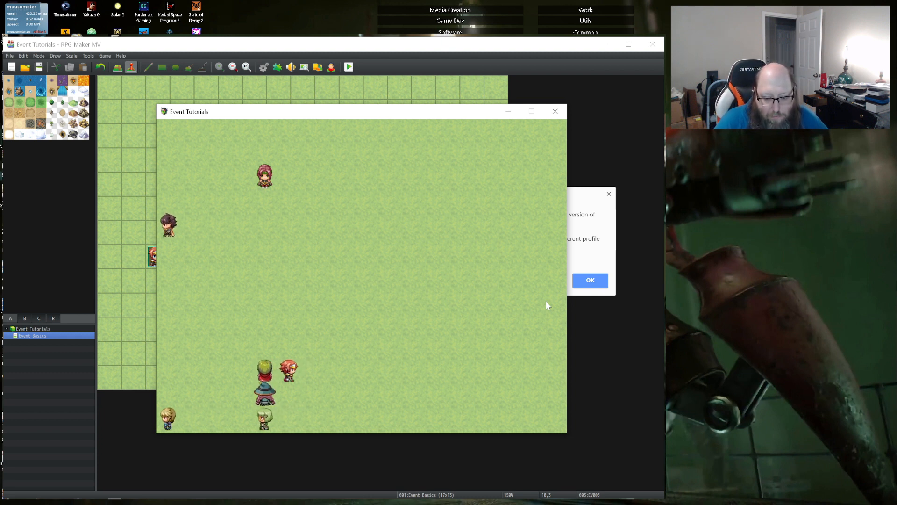
key("Right")
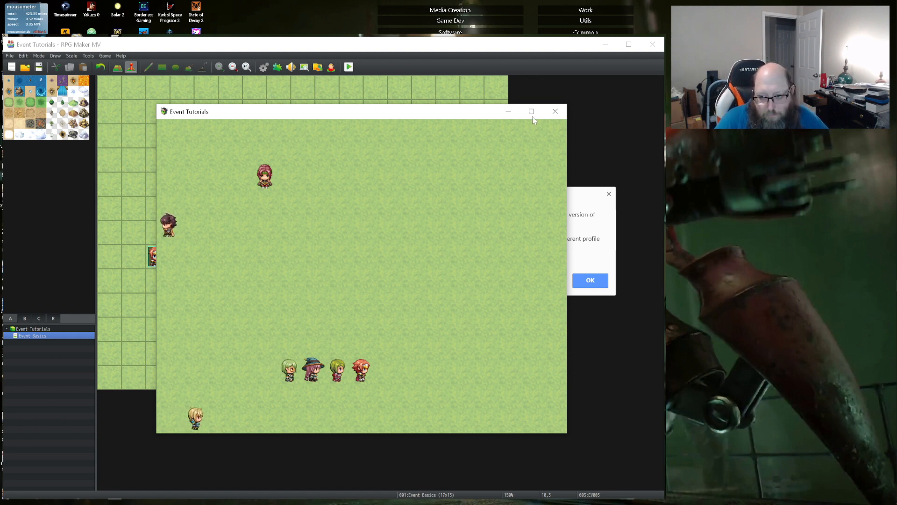
- Close the playtest and turn off Skip If Cannot Move in the movement route on page 2 of EV003, keeping the event changes
left_click(565, 111)
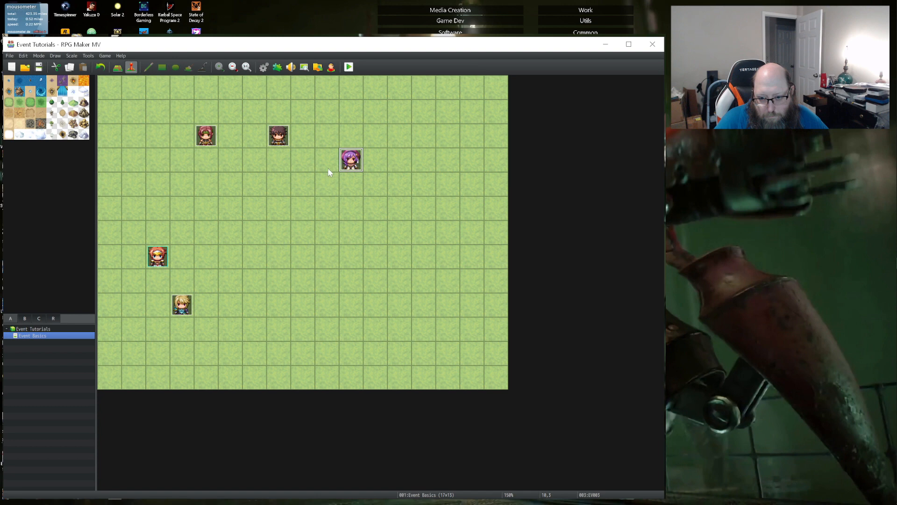
double_click(345, 160)
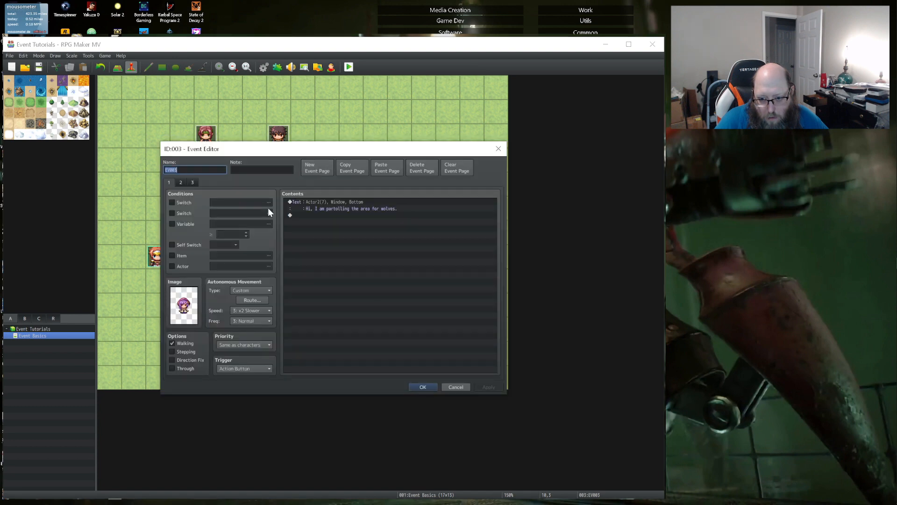
left_click(180, 182)
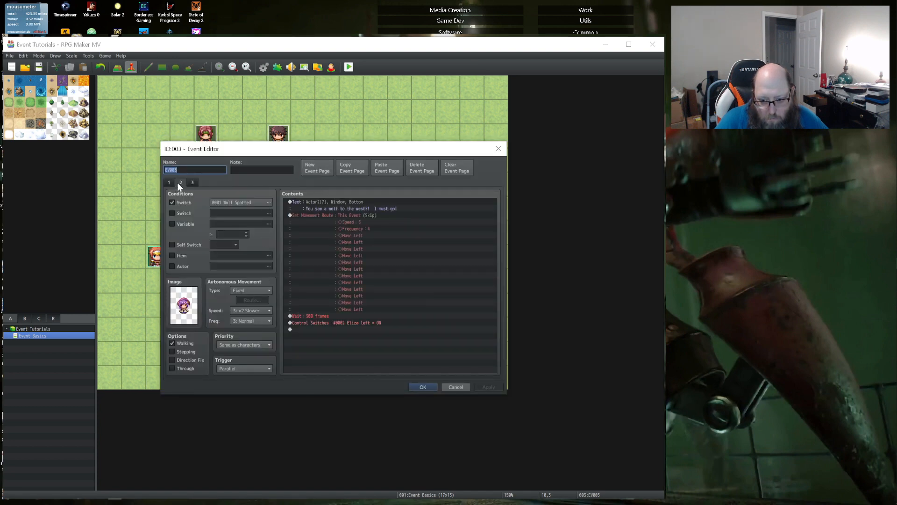
left_click(366, 215)
double_click(357, 211)
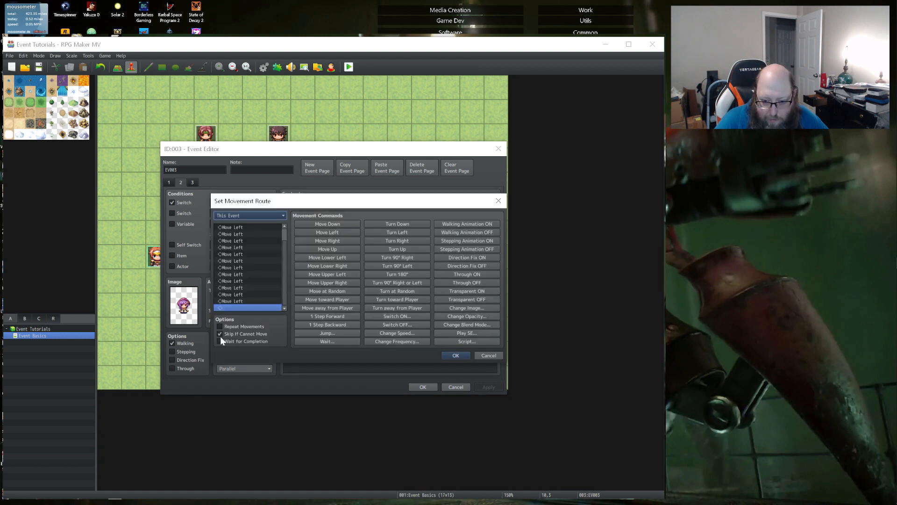
left_click(220, 340)
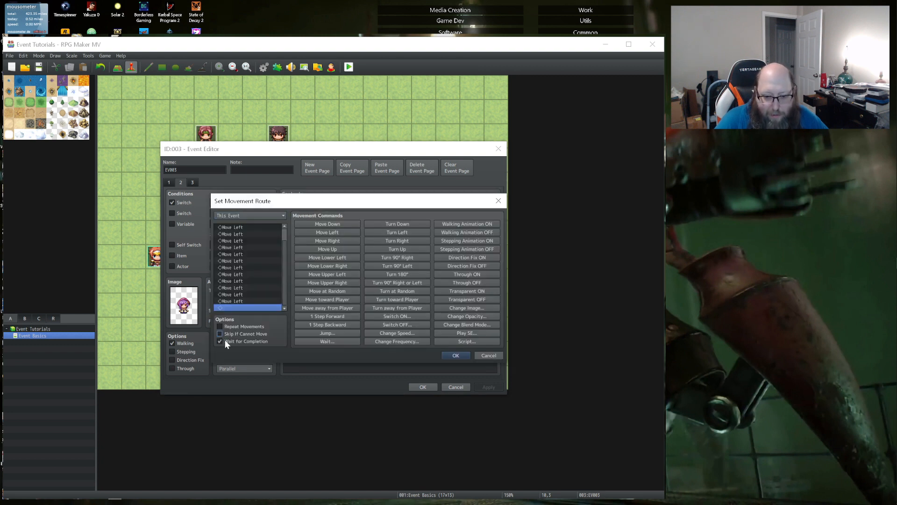
left_click(220, 339)
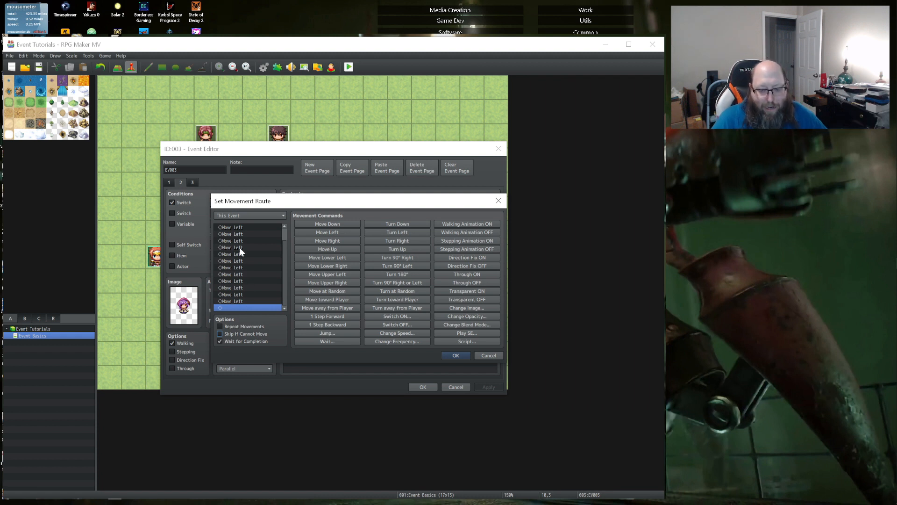
left_click(219, 341)
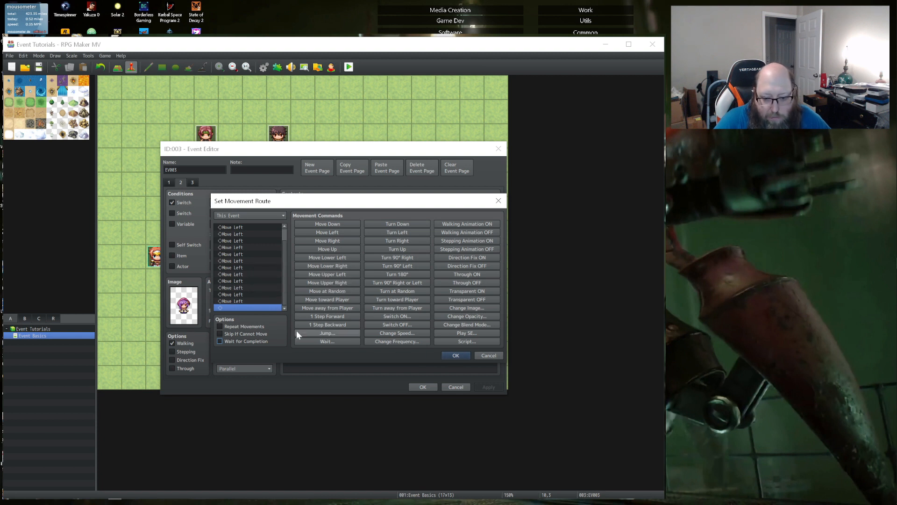
left_click(446, 354)
left_click(422, 387)
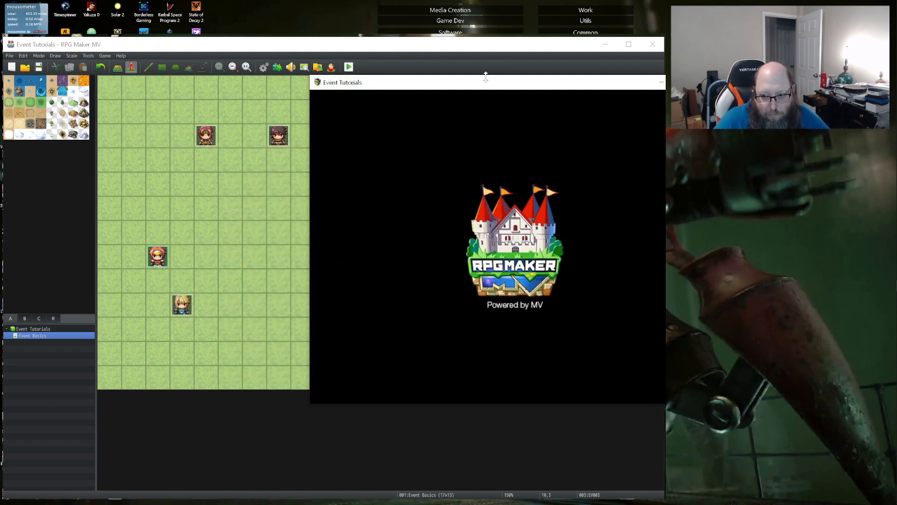
- Start a new game in a fresh playtest, talk to the blond NPC and advance through his and the purple-haired NPC's messages
left_click_drag(486, 82, 314, 113)
key("Return")
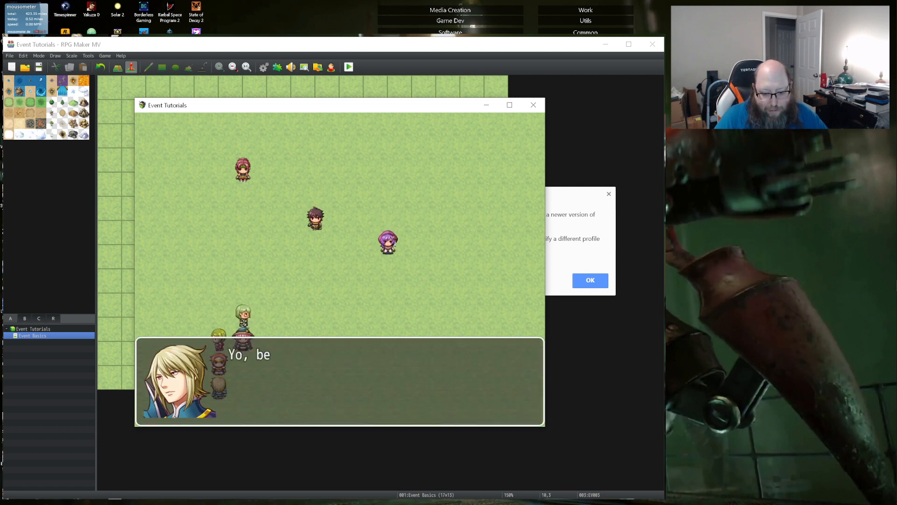
key("Return")
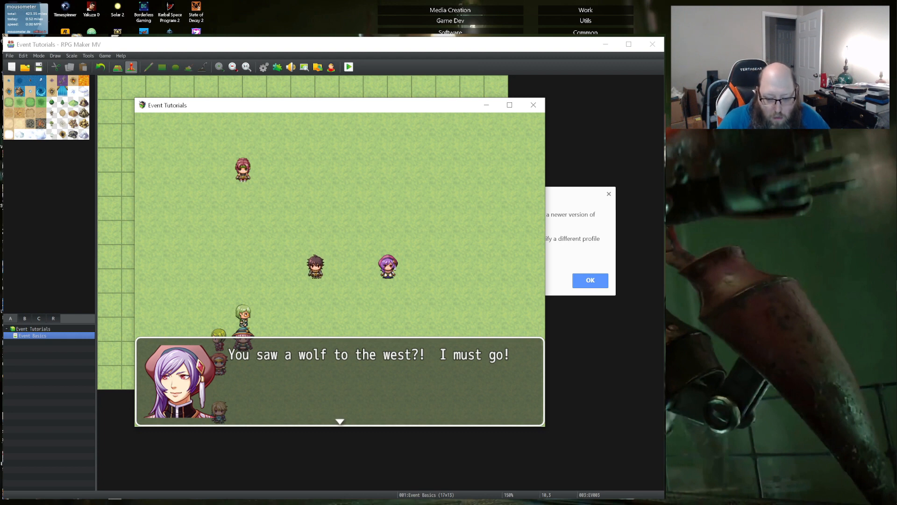
key("Return")
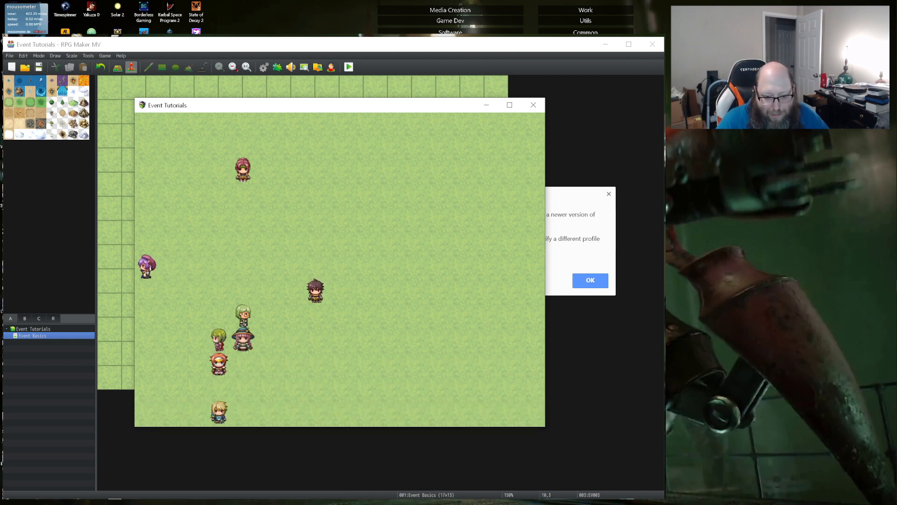
- Walk the party around the middle of the map to check how the NPCs move once the purple-haired NPC departs
key("Down")
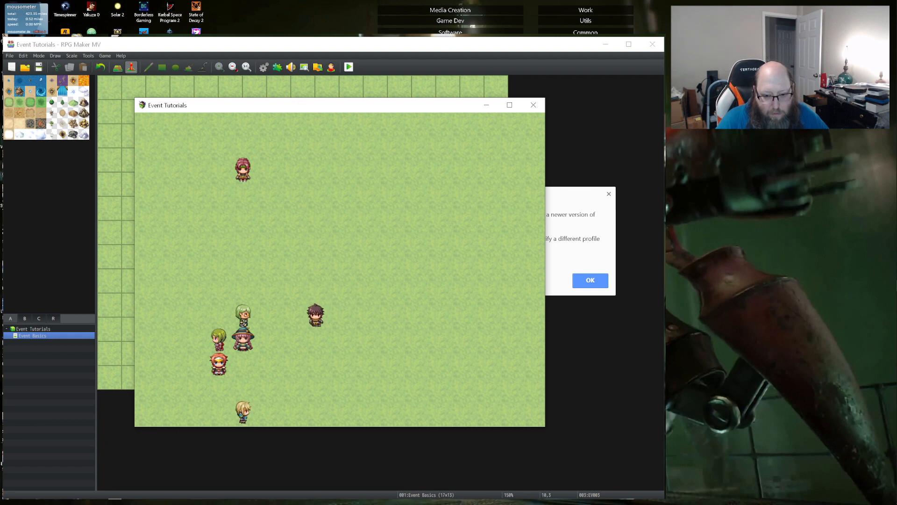
key("Up")
key("Right")
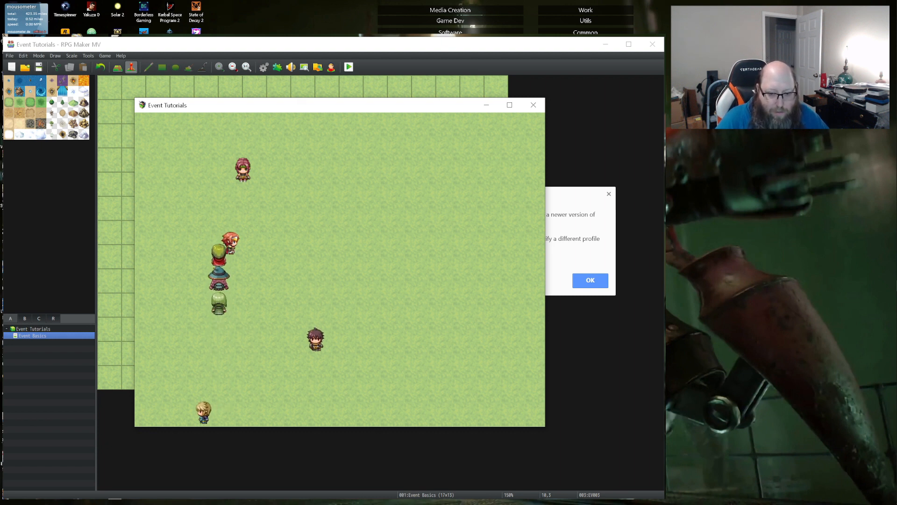
key("Right")
key("Down")
key("Down")
key("Left")
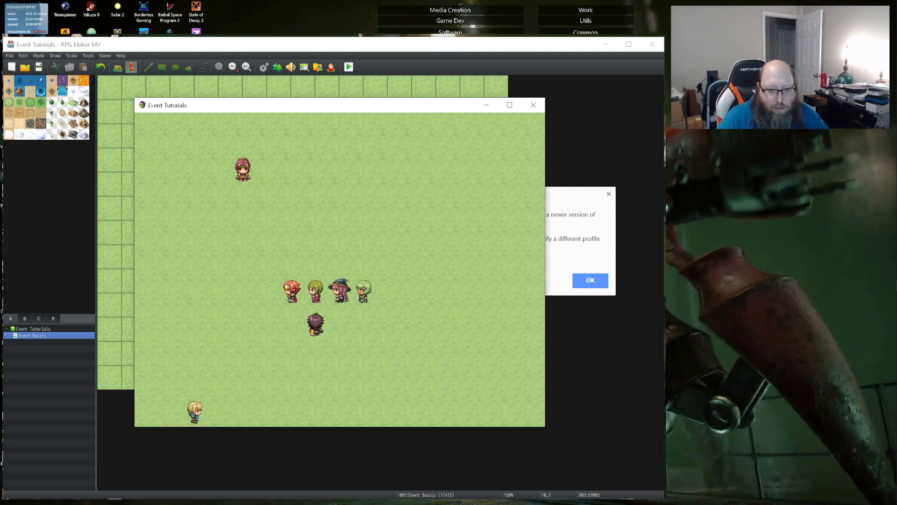
- Walk the party back to the blond NPC, talk to him again and dismiss his message
key("Left")
key("Left")
key("Left")
key("Down")
key("Down")
key("Down")
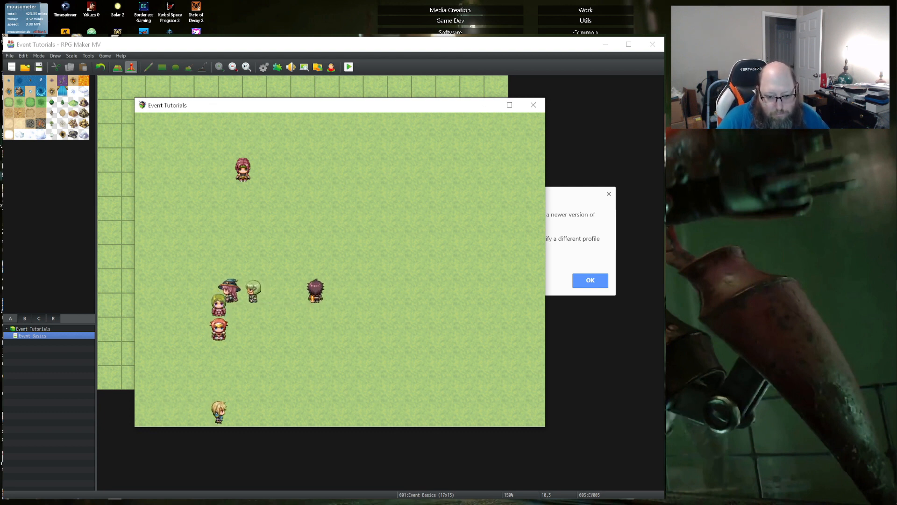
key("Return")
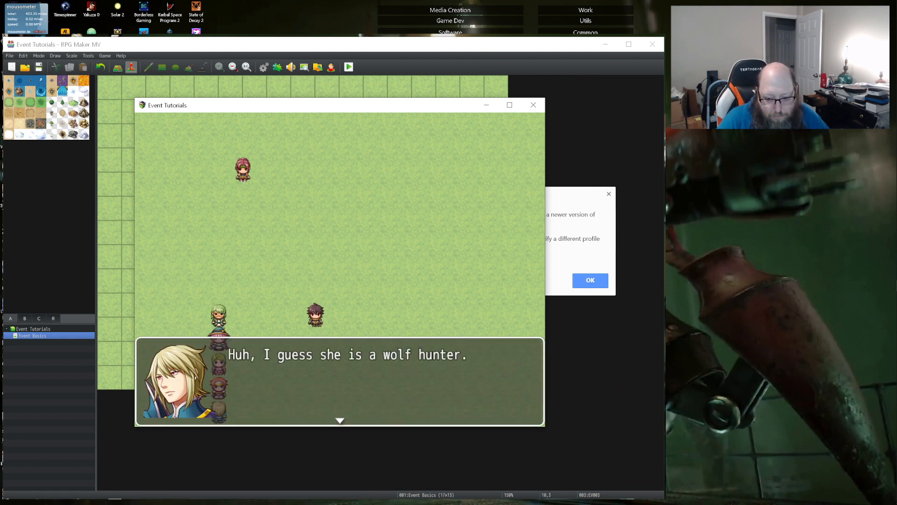
key("Return")
- Walk the party away from the blond NPC to watch the remaining NPCs move, and close the playtest
key("Up")
key("Up")
key("Up")
key("Right")
key("Right")
key("Right")
key("Right")
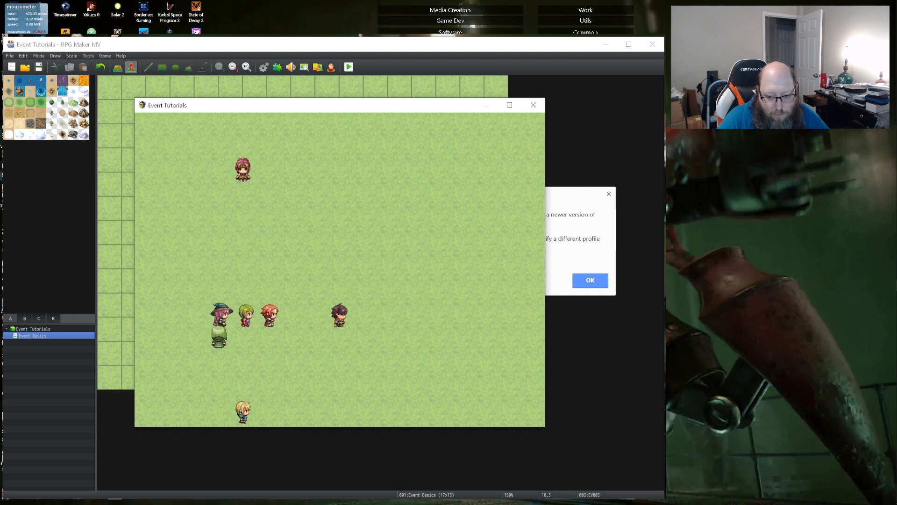
key("Right")
key("Up")
key("Up")
key("Up")
key("Up")
key("Up")
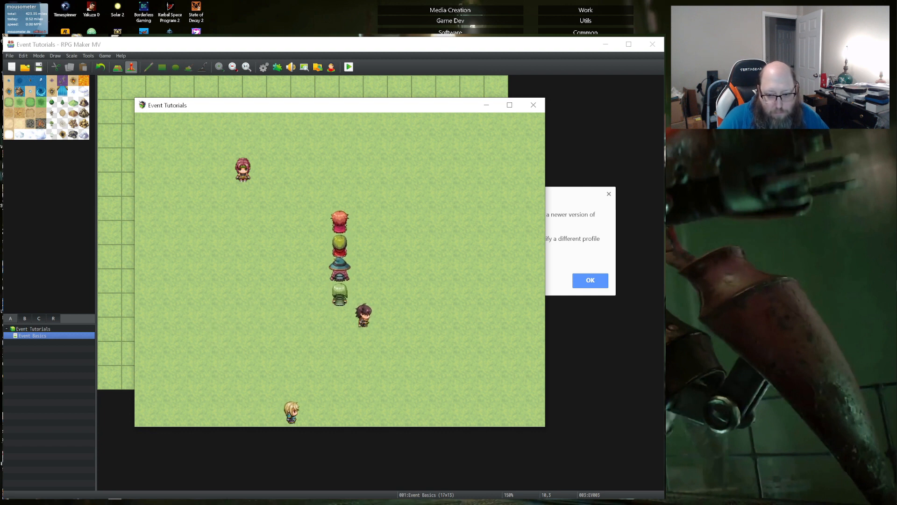
left_click(531, 107)
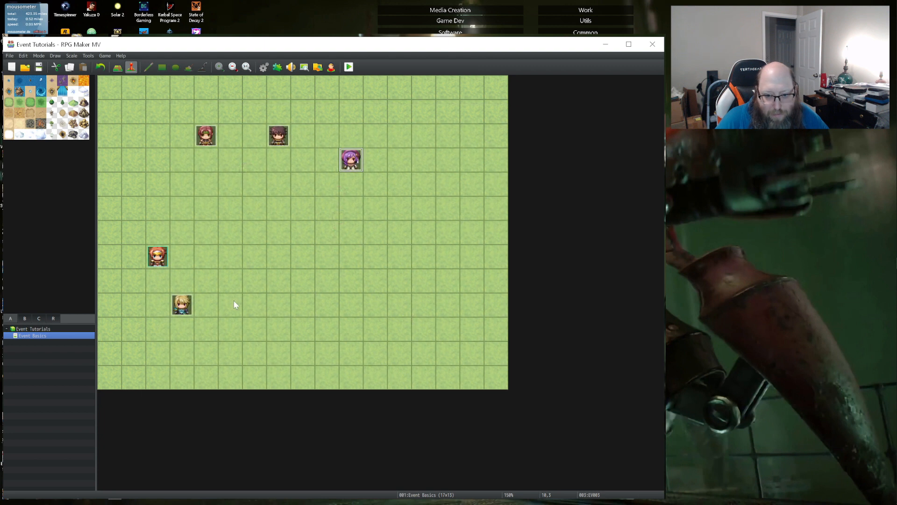
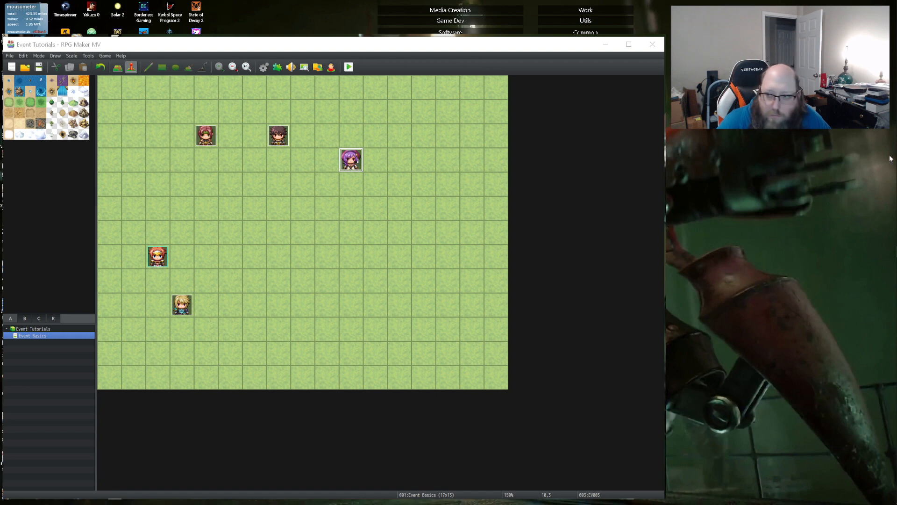
left_click(881, 28)
left_click_drag(424, 92, 0, 155)
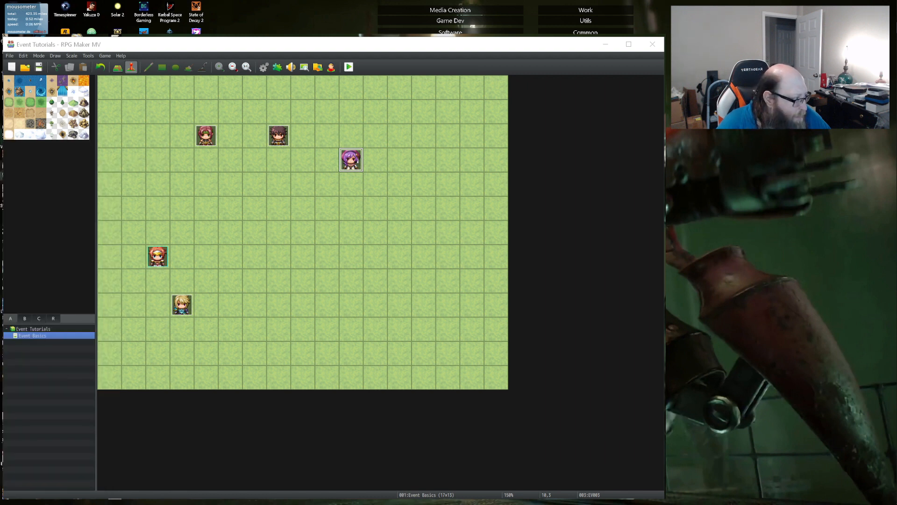